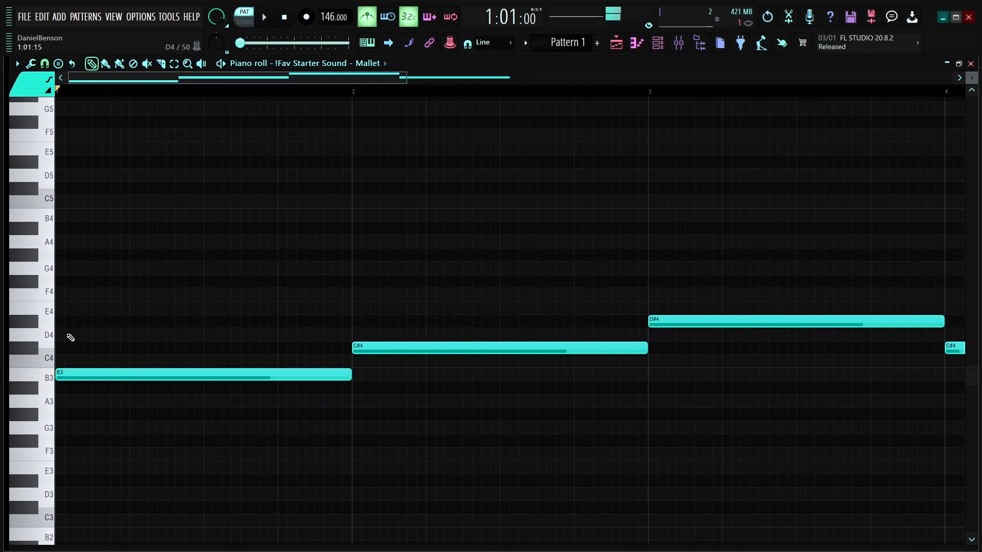
- Add D#5 and A#4 notes one bar long above the B3 note in bar 1 and play them back
{"action": "left_click", "coordinate": [62, 323]}
{"action": "left_click_drag", "start_coordinate": [65, 270], "coordinate": [57, 284]}
{"action": "left_click", "coordinate": [107, 325], "text": "ctrl"}
{"action": "key", "text": "ctrl+Up"}
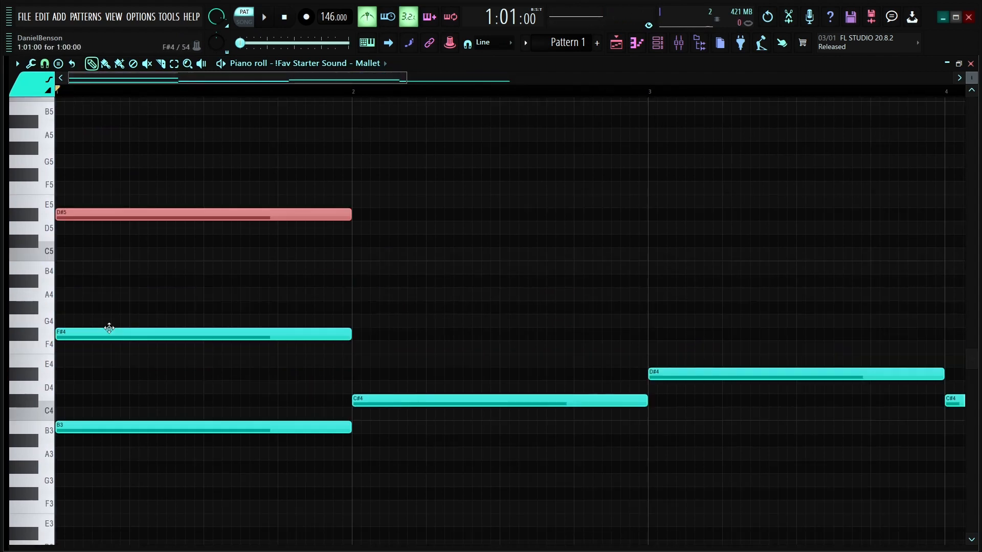
{"action": "left_click", "coordinate": [107, 330], "text": "ctrl"}
{"action": "key", "text": "shift+Up"}
{"action": "key", "text": "shift+Up"}
{"action": "key", "text": "shift+Up"}
{"action": "key", "text": "shift+Up"}
{"action": "key", "text": "space"}
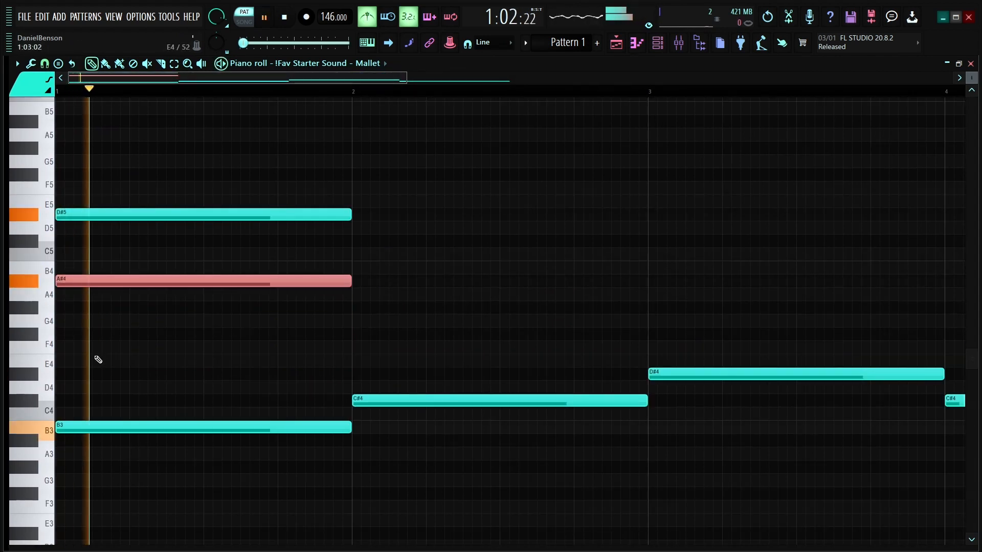
- Replace the A#4 note in bar 1 with B4 and audition the chord
{"action": "key", "text": "space"}
{"action": "right_click", "coordinate": [65, 281]}
{"action": "mouse_move", "coordinate": [65, 257]}
{"action": "left_mouse_down"}
{"action": "mouse_move", "coordinate": [20, 258]}
{"action": "mouse_move", "coordinate": [43, 269]}
{"action": "left_mouse_up"}
{"action": "key", "text": "space"}
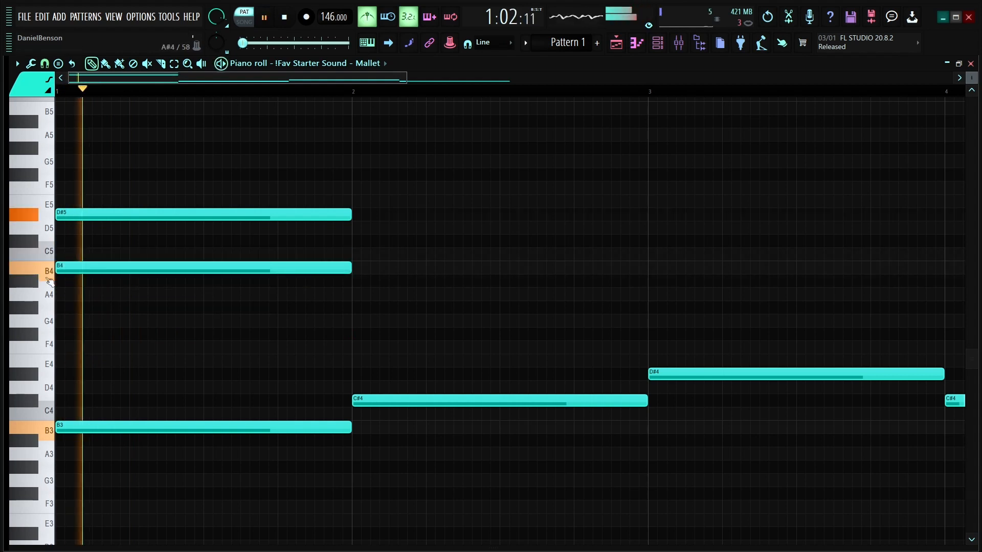
{"action": "key", "text": "space"}
{"action": "left_click", "coordinate": [186, 304]}
{"action": "right_click", "coordinate": [186, 305]}
{"action": "key", "text": "space"}
{"action": "key", "text": "space"}
{"action": "key", "text": "space"}
{"action": "key", "text": "space"}
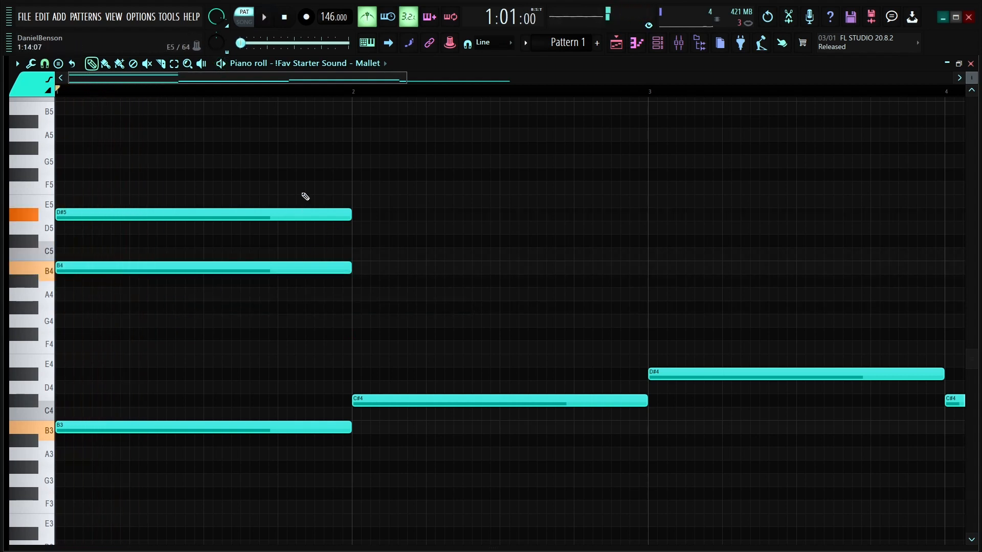
- Shorten the D#5 and B4 notes in bar 1 to four steps and add equally short C#5 and A#4 notes starting bar 2
{"action": "left_click_drag", "start_coordinate": [305, 197], "coordinate": [143, 276], "text": "ctrl"}
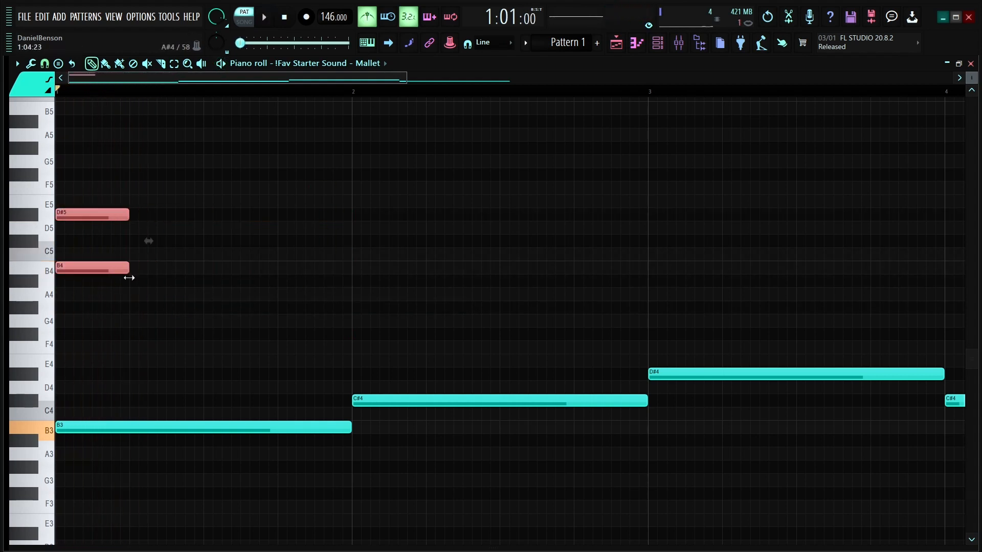
{"action": "scroll", "coordinate": [322, 91], "scroll_direction": "down", "scroll_amount": 3}
{"action": "left_click", "coordinate": [219, 282]}
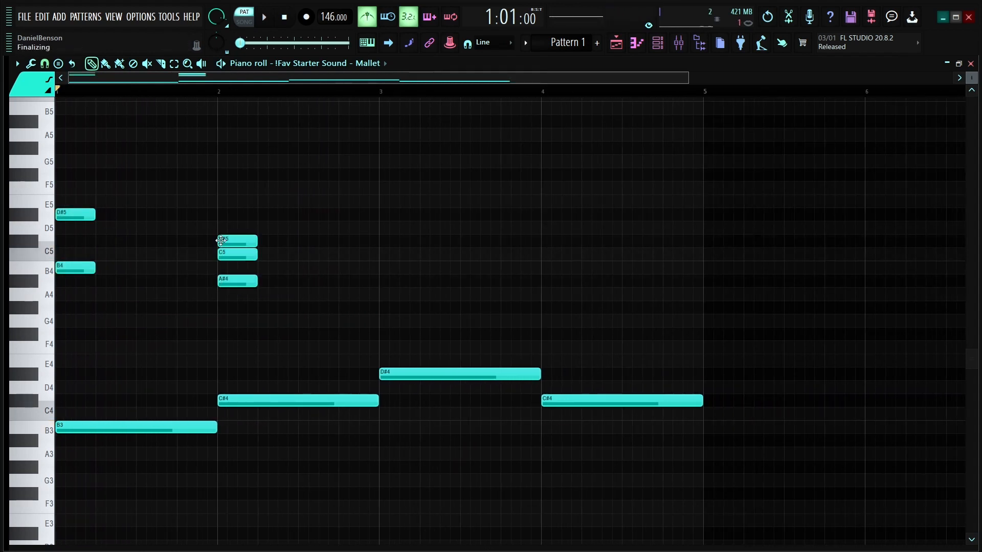
{"action": "right_click", "coordinate": [221, 240]}
{"action": "right_click", "coordinate": [225, 252]}
{"action": "key", "text": "space"}
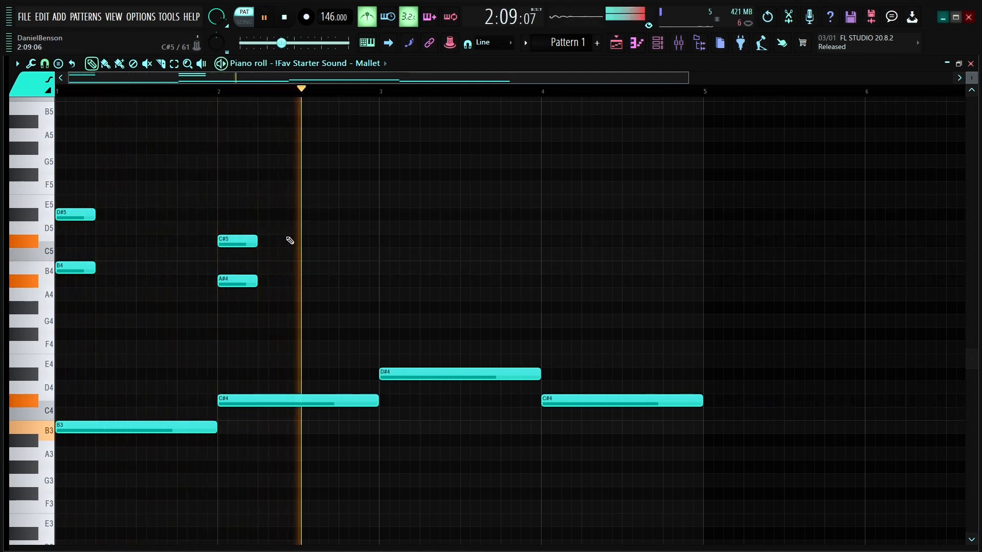
- Replace the C#5 note at the start of bar 2 with F#5 and audition it together with A#4
{"action": "key", "text": "space"}
{"action": "right_click", "coordinate": [238, 241]}
{"action": "right_click", "coordinate": [233, 281]}
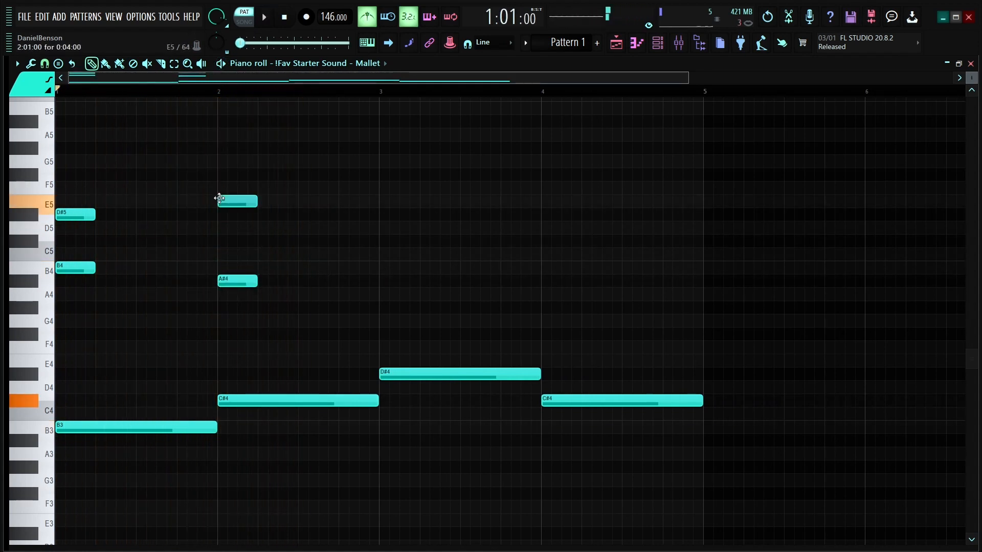
{"action": "left_click", "coordinate": [222, 147]}
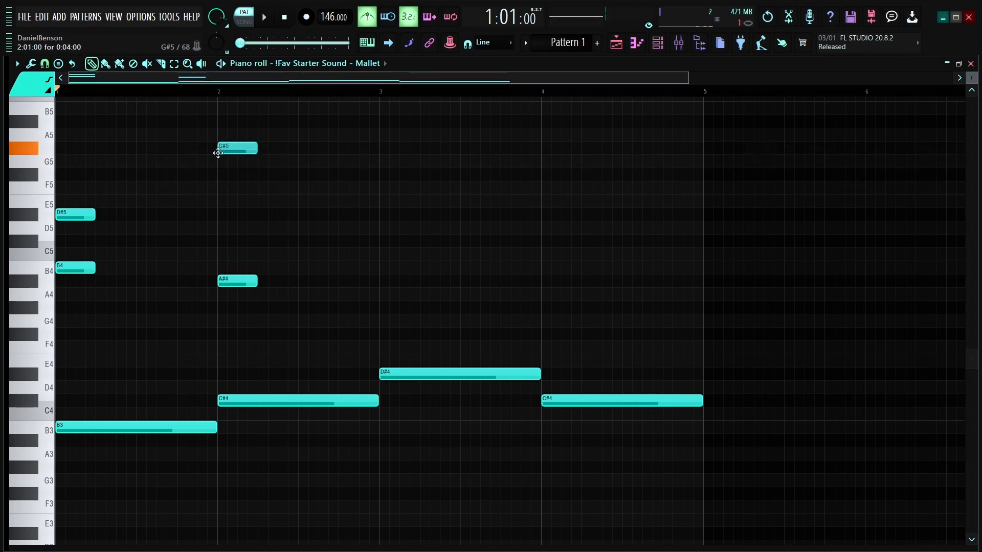
{"action": "key", "text": "space"}
{"action": "left_click", "coordinate": [254, 198]}
{"action": "right_click", "coordinate": [256, 202]}
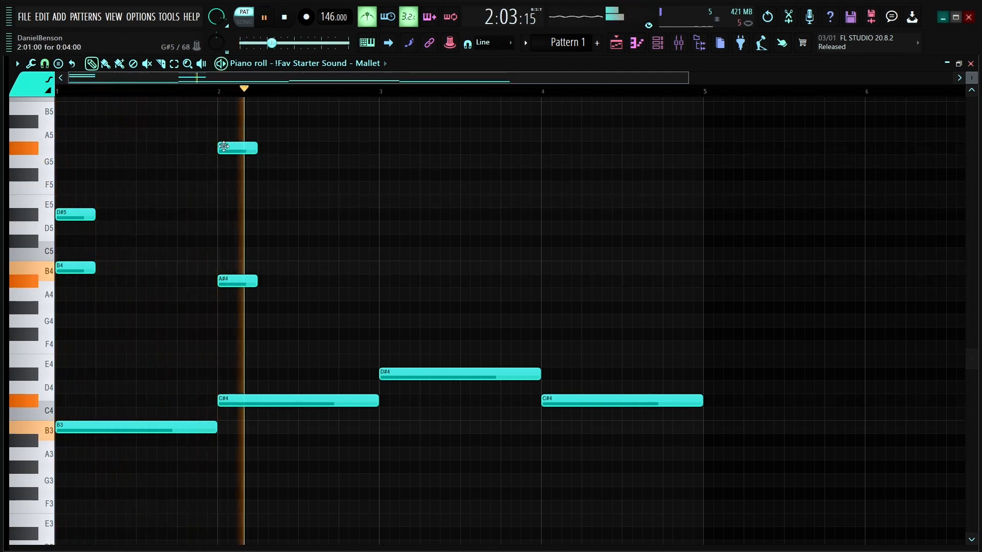
{"action": "left_click_drag", "start_coordinate": [224, 147], "coordinate": [223, 173]}
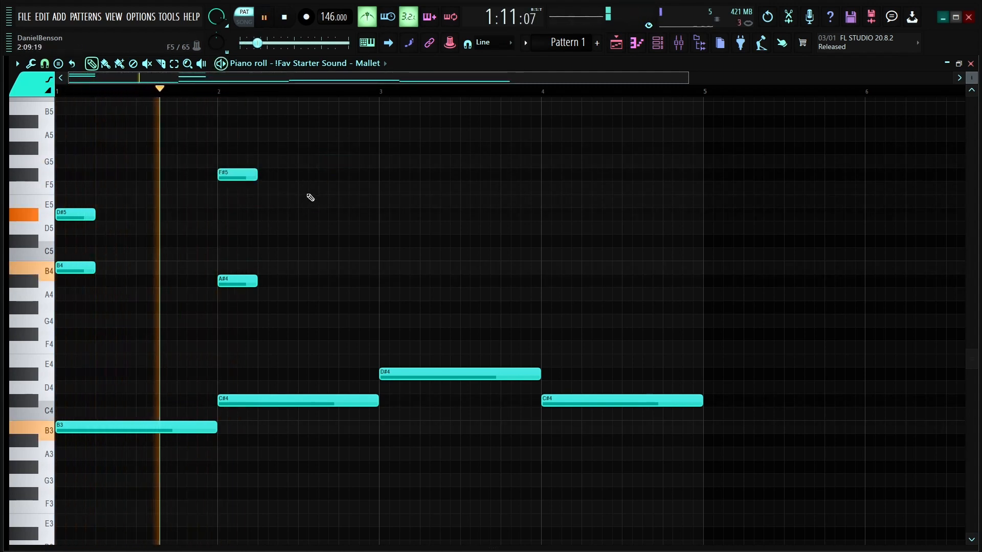
{"action": "key", "text": "space"}
- Add four-step F#5 and C#5 notes at the start of bar 3 and play the pattern
{"action": "left_click", "coordinate": [381, 280]}
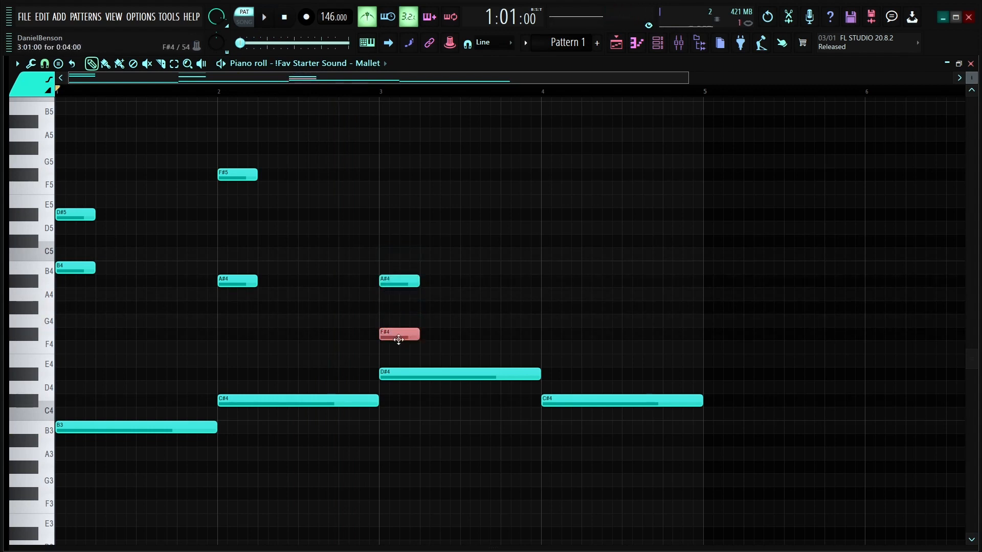
{"action": "key", "text": "ctrl+Up"}
{"action": "key", "text": "space"}
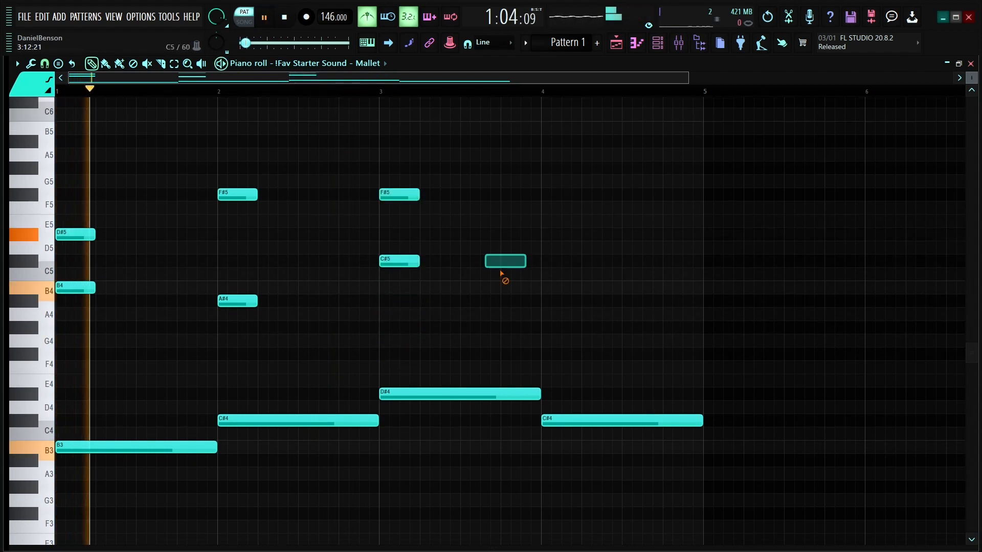
- Add four-step A#4 and D#5 notes at the start of bar 4
{"action": "scroll", "coordinate": [272, 91], "scroll_direction": "down", "scroll_amount": 1}
{"action": "scroll", "coordinate": [272, 91], "scroll_direction": "down", "scroll_amount": 1}
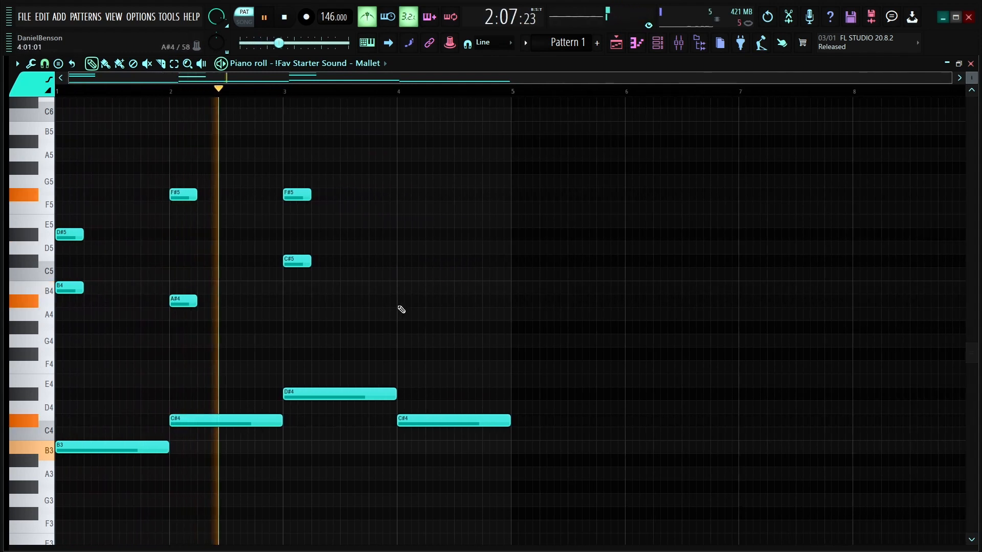
{"action": "left_click", "coordinate": [398, 300]}
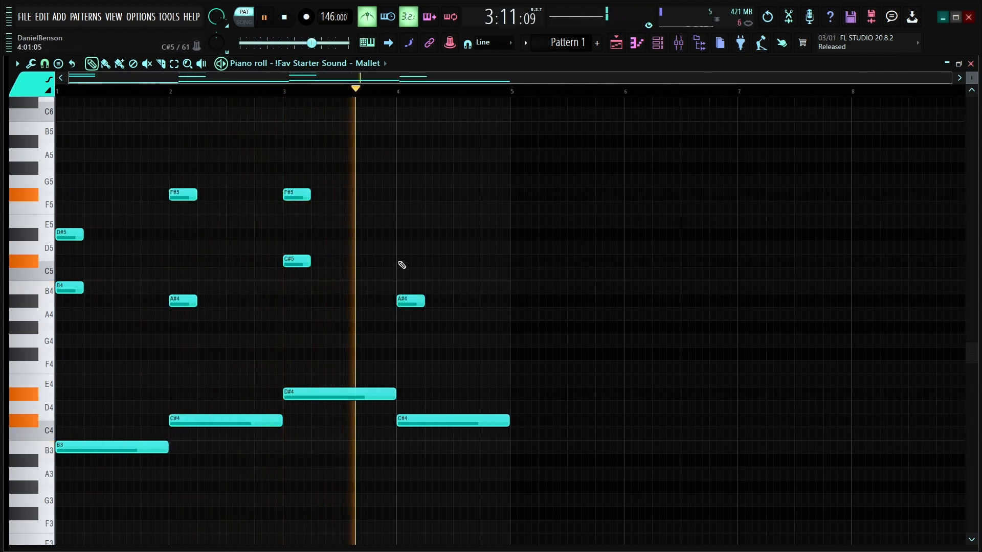
{"action": "left_click", "coordinate": [401, 234]}
{"action": "key", "text": "space"}
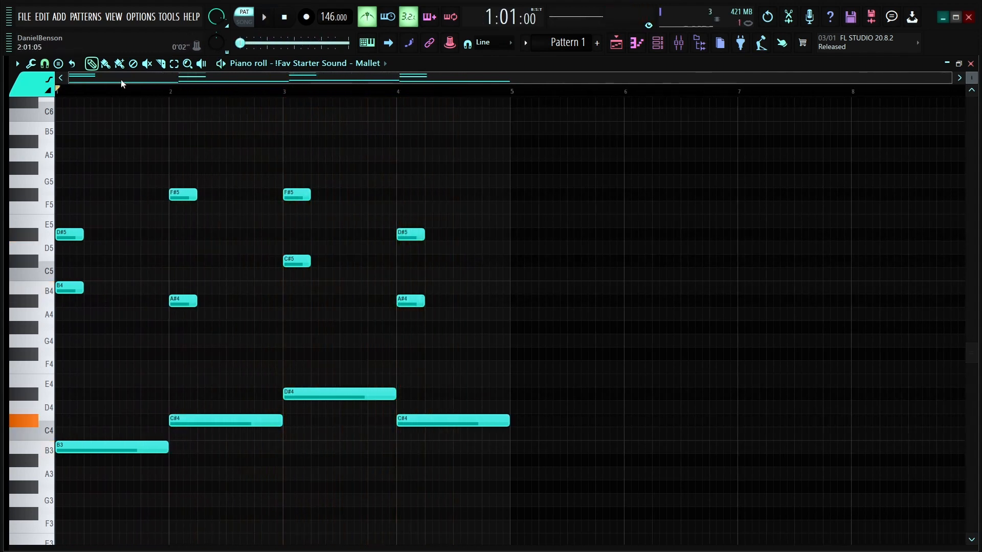
- Duplicate the four long notes B3, C#4, D#4 and C#4 and move the copies down one octave
{"action": "scroll", "coordinate": [176, 92], "scroll_direction": "up", "scroll_amount": 4}
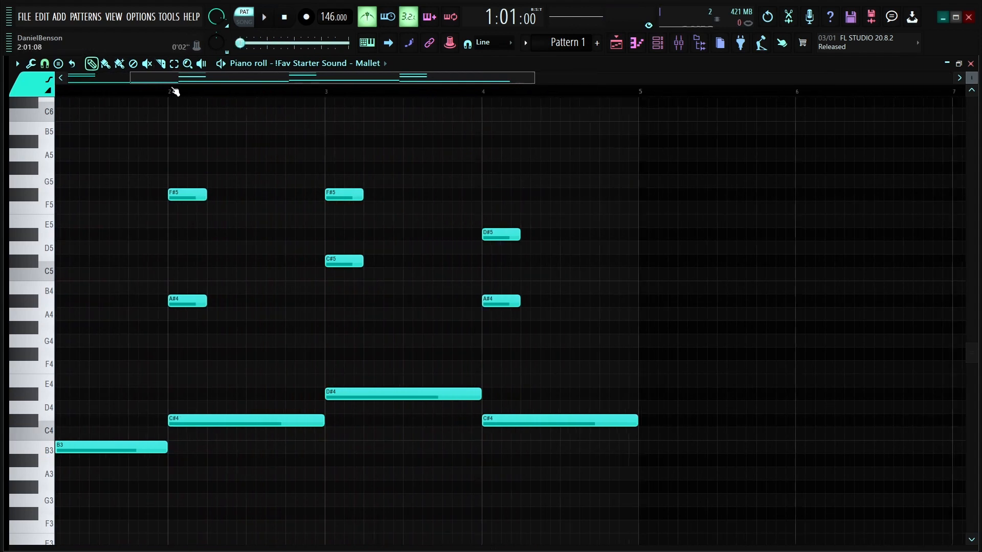
{"action": "scroll", "coordinate": [322, 151], "scroll_direction": "down", "scroll_amount": 3}
{"action": "scroll", "coordinate": [322, 152], "scroll_direction": "down", "scroll_amount": 2}
{"action": "scroll", "coordinate": [287, 94], "scroll_direction": "down", "scroll_amount": 4}
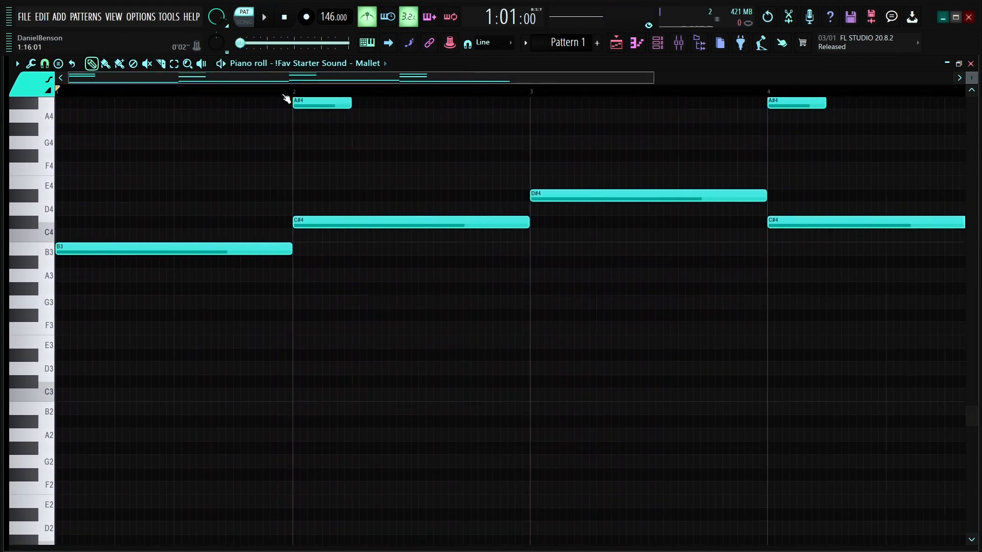
{"action": "left_click_drag", "start_coordinate": [554, 183], "coordinate": [108, 295]}
{"action": "key", "text": "ctrl+c"}
{"action": "key", "text": "ctrl+v"}
{"action": "key", "text": "ctrl+Down"}
{"action": "scroll", "coordinate": [121, 249], "scroll_direction": "down", "scroll_amount": 1}
{"action": "scroll", "coordinate": [122, 249], "scroll_direction": "up", "scroll_amount": 3}
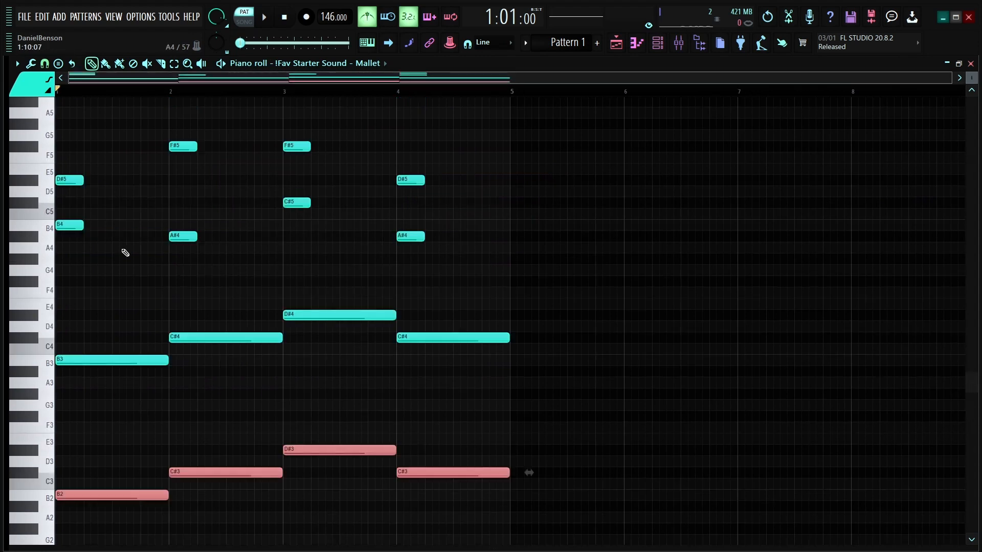
- Lower the velocity of the octave-down bass notes and slightly raise the velocity of all the notes above them
{"action": "left_click_drag", "start_coordinate": [199, 546], "coordinate": [202, 477]}
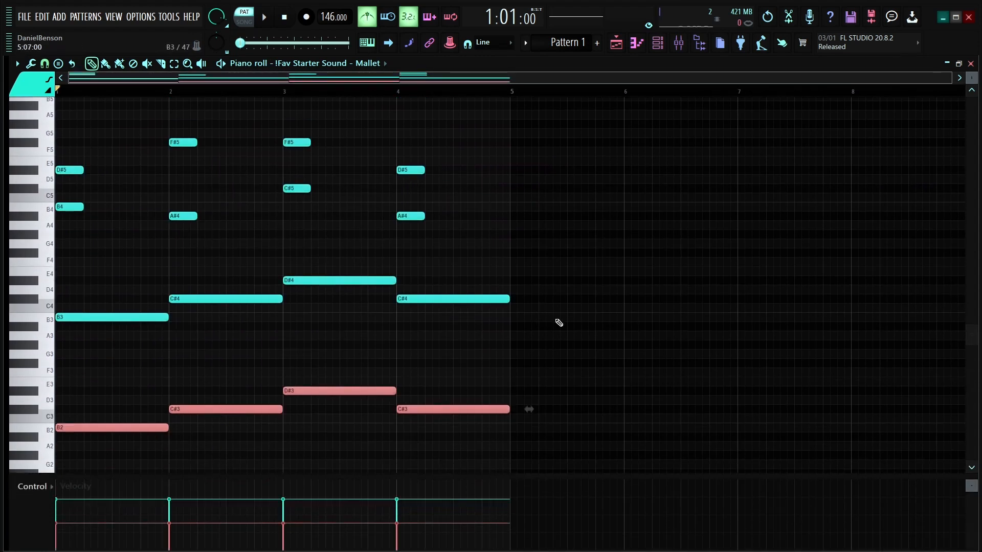
{"action": "left_click_drag", "start_coordinate": [557, 330], "coordinate": [56, 103]}
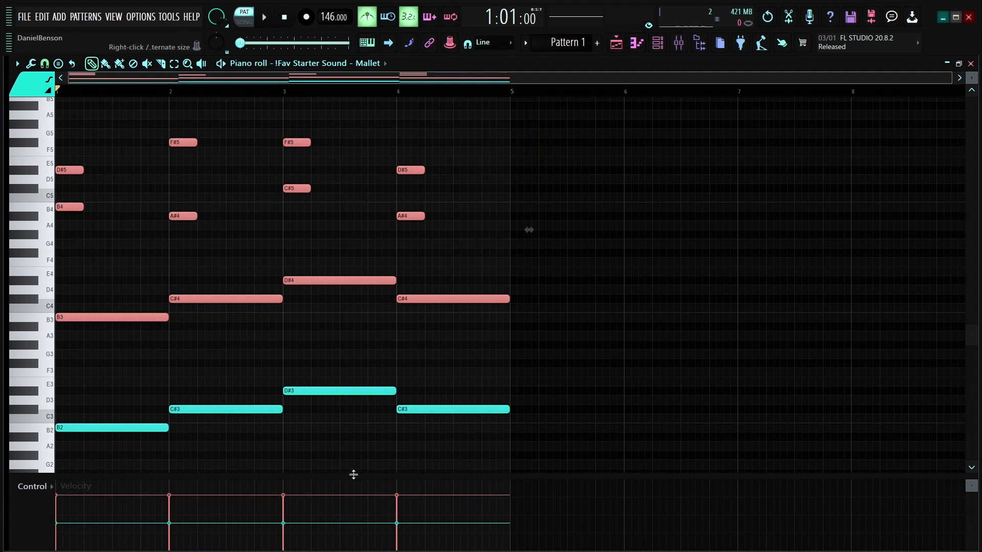
{"action": "left_click_drag", "start_coordinate": [353, 475], "coordinate": [344, 508]}
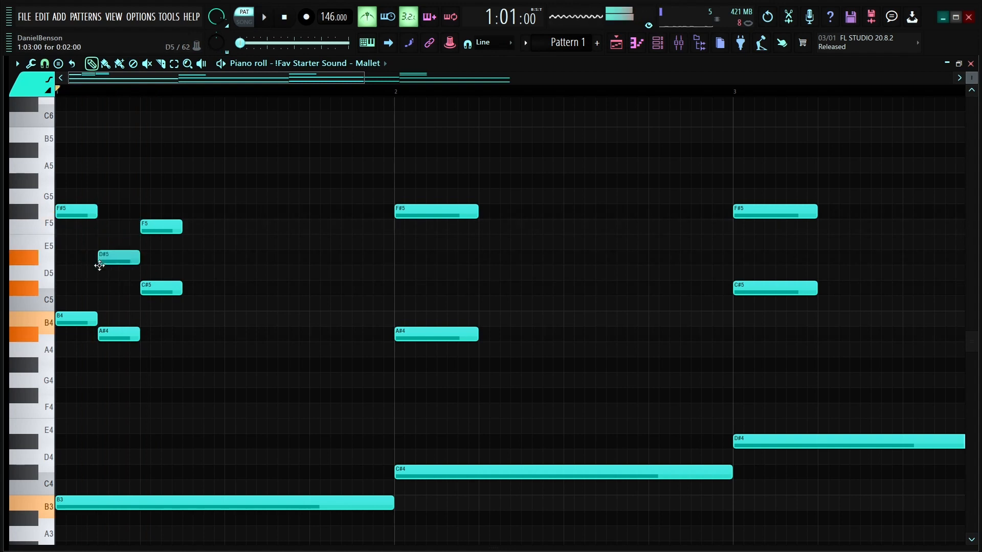
- Raise the D#5 note at step 3 of bar 1 to F5 and delete the F5 and C#5 notes right after it
{"action": "left_click_drag", "start_coordinate": [99, 265], "coordinate": [102, 230]}
{"action": "key", "text": "space"}
{"action": "right_click", "coordinate": [156, 226]}
{"action": "right_click", "coordinate": [165, 289]}
{"action": "key", "text": "space"}
- Add two-step melody notes in bar 1, C#5 at step 7 and A#4 at step 13, and audition them
{"action": "left_click", "coordinate": [184, 291]}
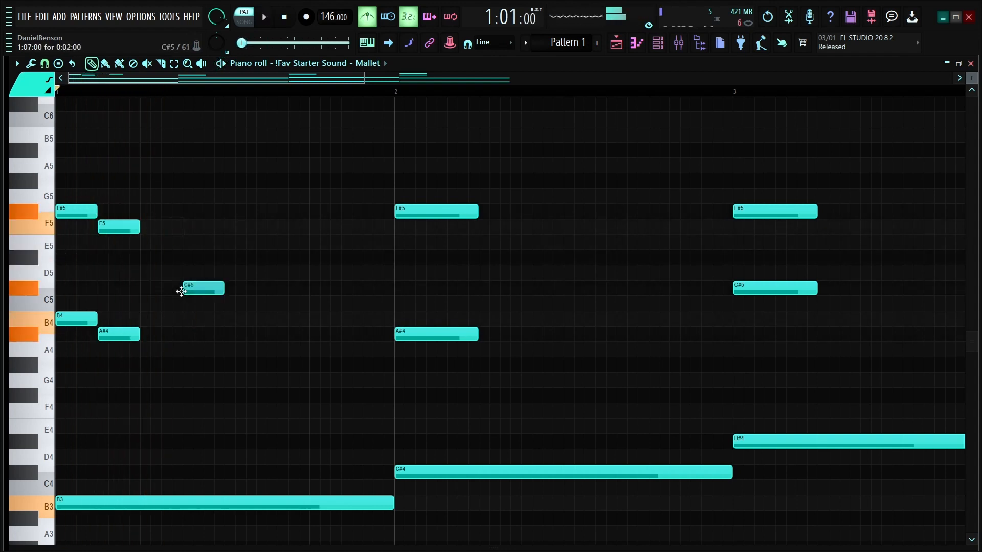
{"action": "key", "text": "space"}
{"action": "left_click", "coordinate": [314, 274]}
{"action": "right_click", "coordinate": [315, 275]}
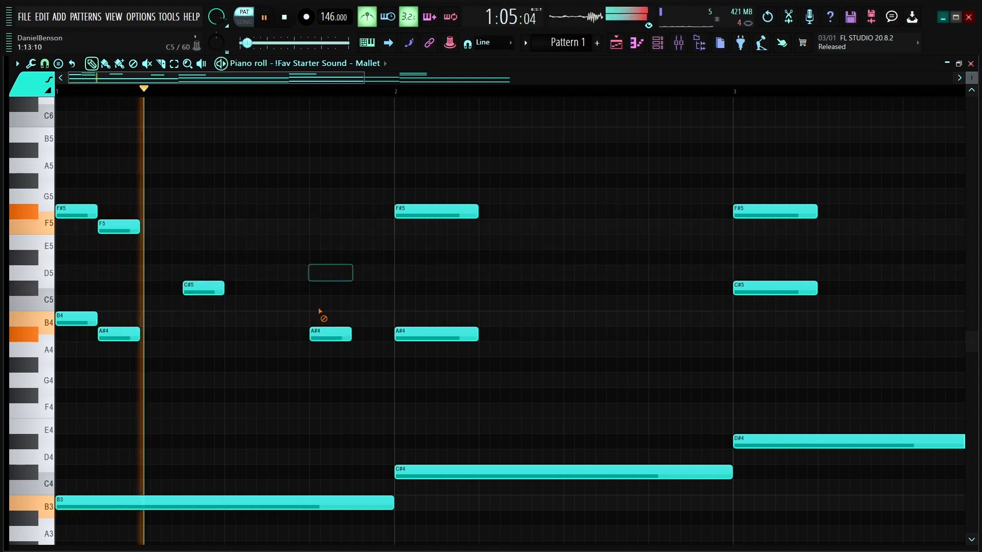
{"action": "left_click", "coordinate": [331, 275]}
{"action": "right_click", "coordinate": [335, 274]}
{"action": "key", "text": "space"}
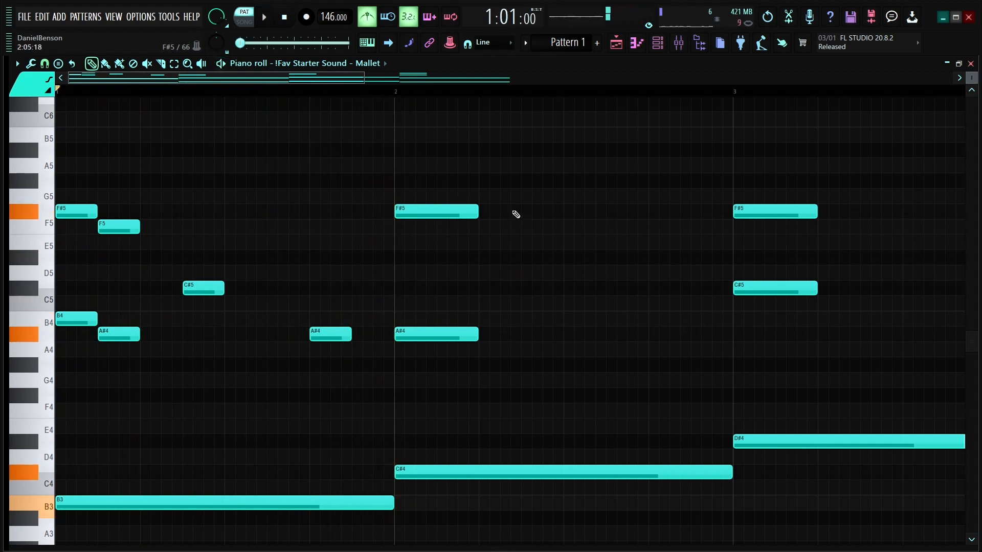
- Add two-step melody notes in bar 2, A#5 at step 7 and G#5 at step 11, while listening to the pattern
{"action": "scroll", "coordinate": [495, 163], "scroll_direction": "down", "scroll_amount": 3, "text": "ctrl"}
{"action": "scroll", "coordinate": [481, 118], "scroll_direction": "up", "scroll_amount": 3}
{"action": "left_click", "coordinate": [443, 241]}
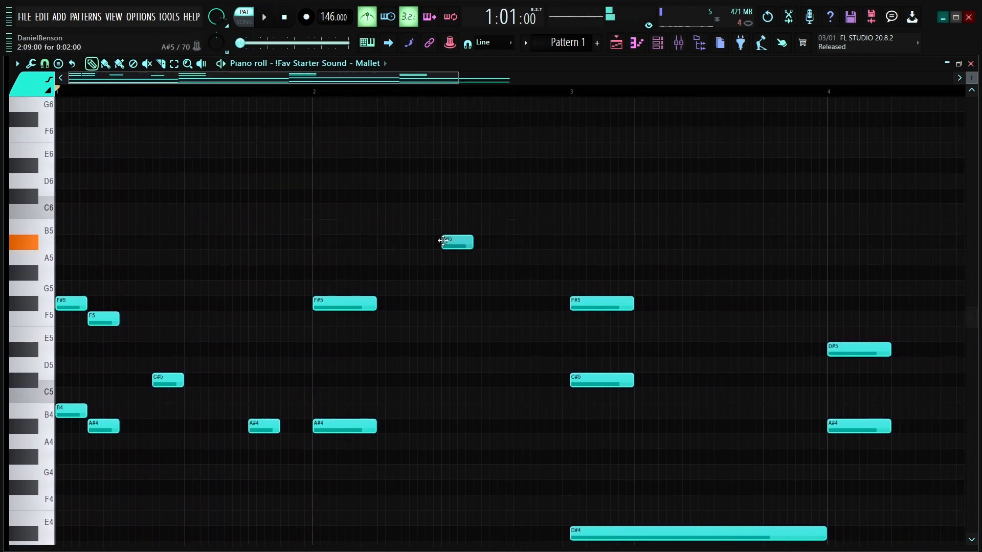
{"action": "key", "text": "space"}
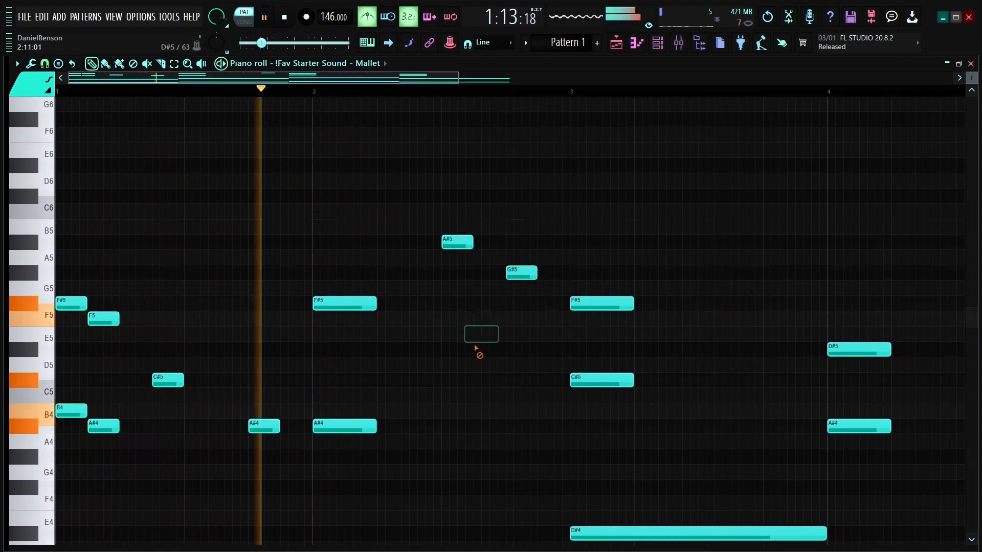
{"action": "left_click_drag", "start_coordinate": [443, 240], "coordinate": [411, 240]}
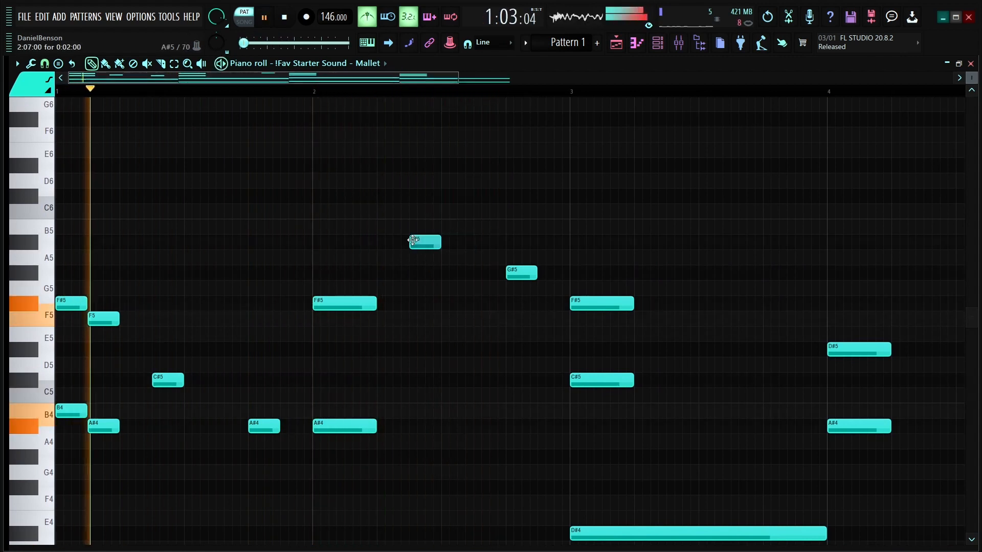
{"action": "left_click_drag", "start_coordinate": [524, 272], "coordinate": [492, 272]}
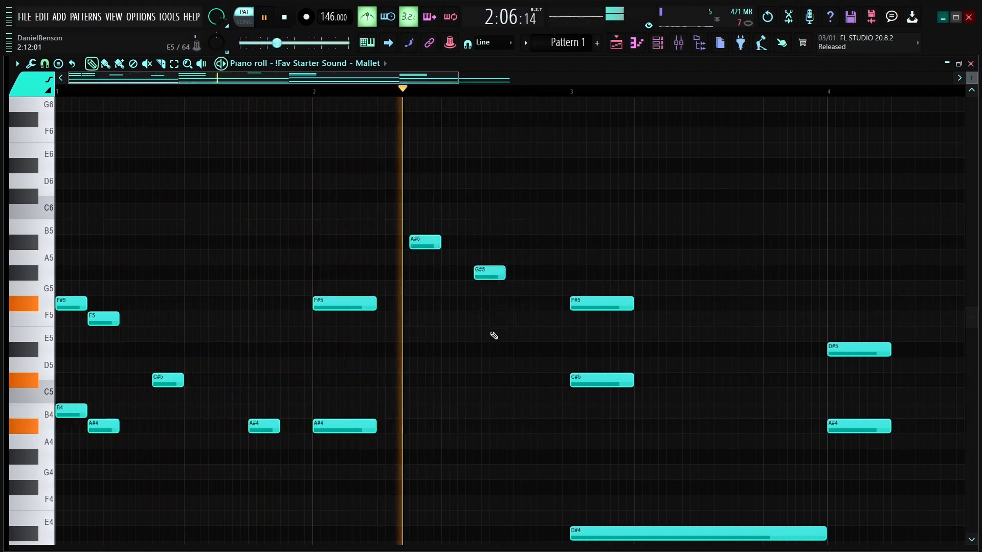
- Add a two-step F5 note at step 15 of bar 2 and play back the melody
{"action": "left_click", "coordinate": [545, 348]}
{"action": "key", "text": "space"}
{"action": "left_click_drag", "start_coordinate": [560, 323], "coordinate": [560, 316]}
{"action": "key", "text": "space"}
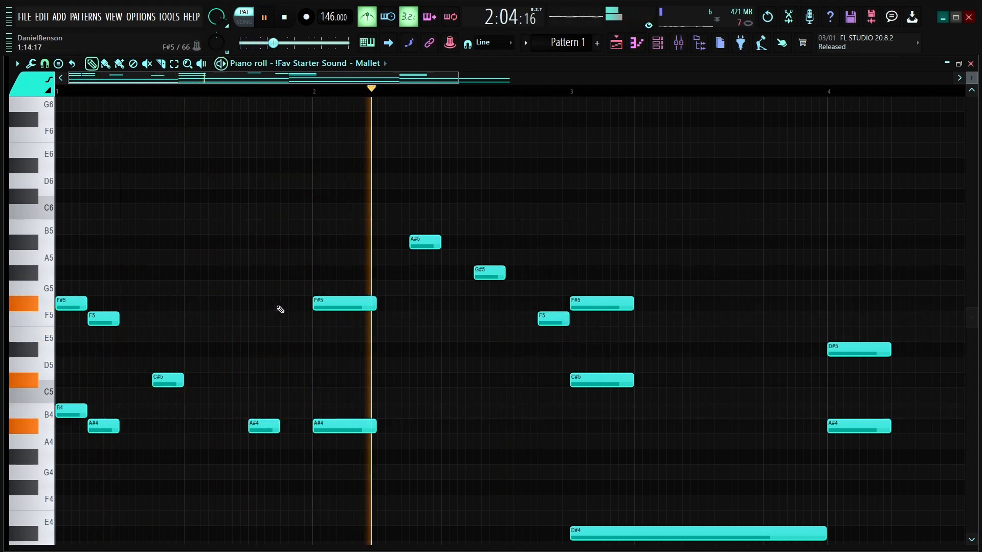
{"action": "key", "text": "space"}
- Shorten bar 3's F#5 and C#5 notes to two steps, add F5 and A#4 directly after them, and play back the result
{"action": "left_click_drag", "start_coordinate": [632, 384], "coordinate": [599, 387]}
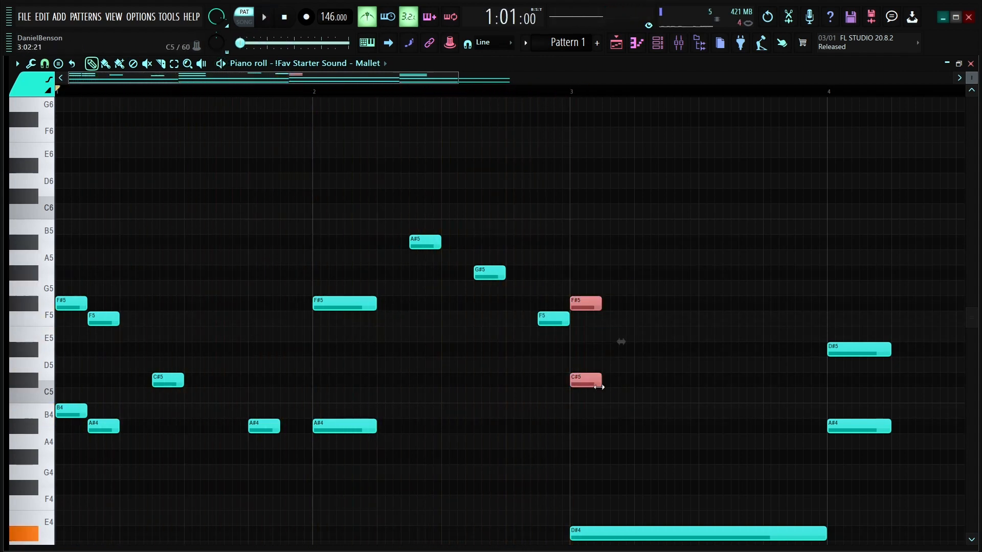
{"action": "left_click_drag", "start_coordinate": [97, 267], "coordinate": [38, 430]}
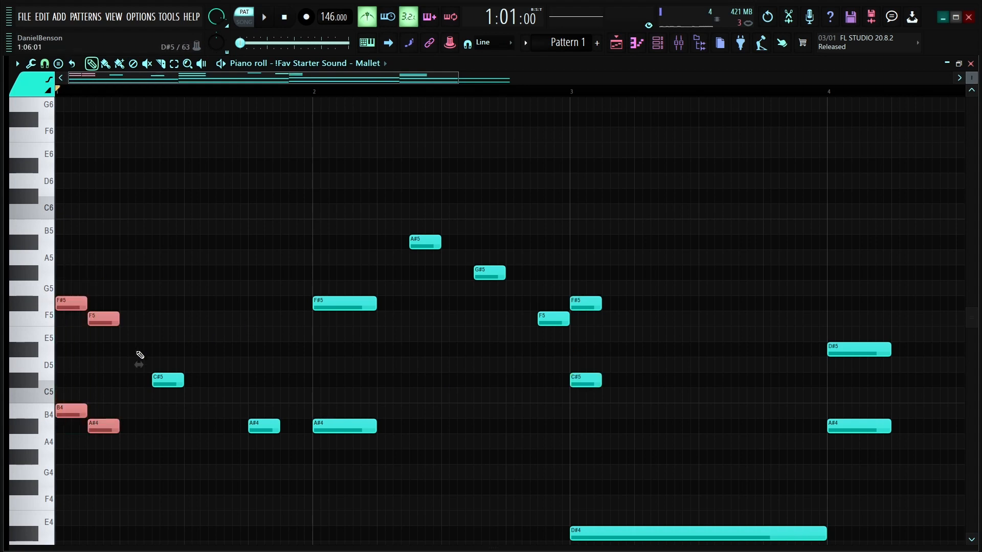
{"action": "left_click", "coordinate": [610, 415]}
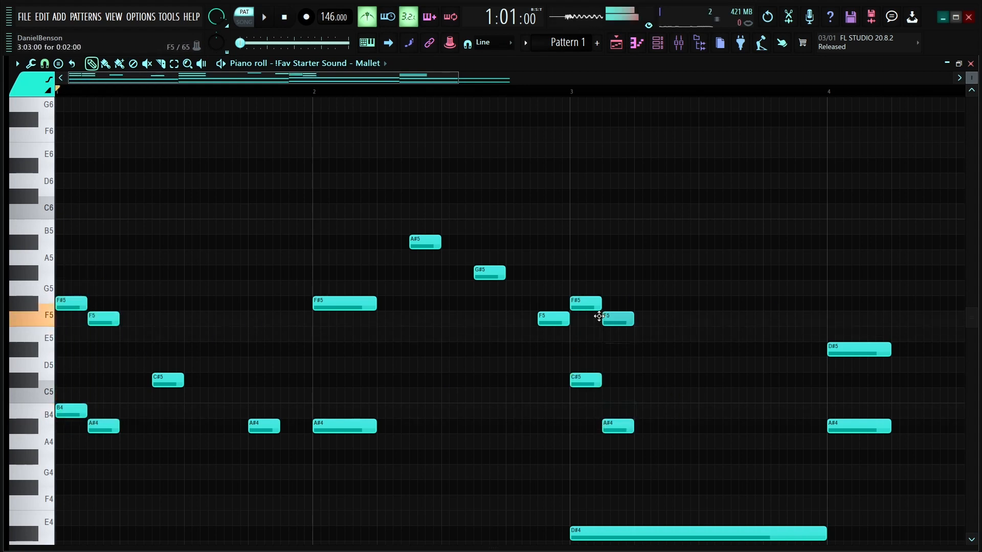
{"action": "key", "text": "space"}
{"action": "left_click", "coordinate": [501, 92]}
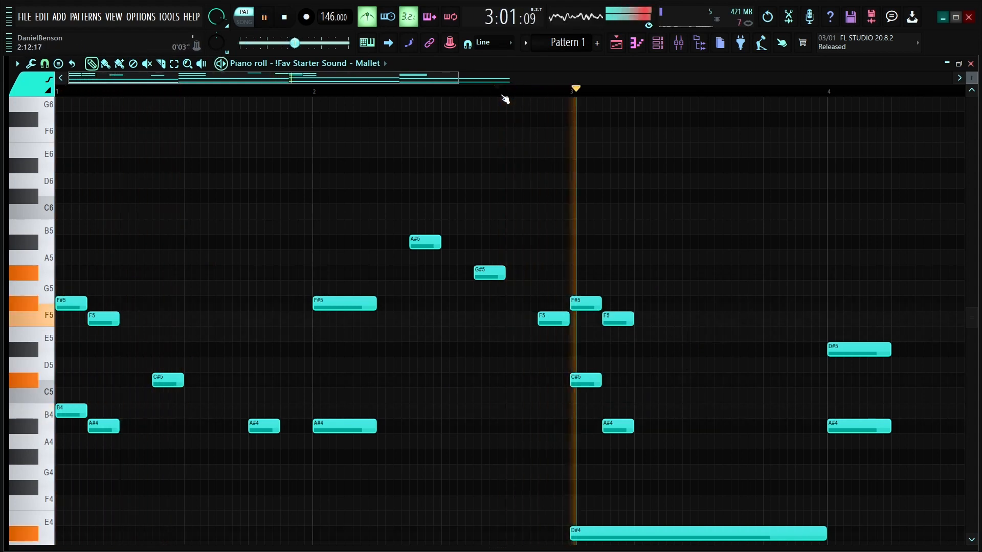
{"action": "key", "text": "space"}
{"action": "scroll", "coordinate": [540, 97], "scroll_direction": "down", "scroll_amount": 3}
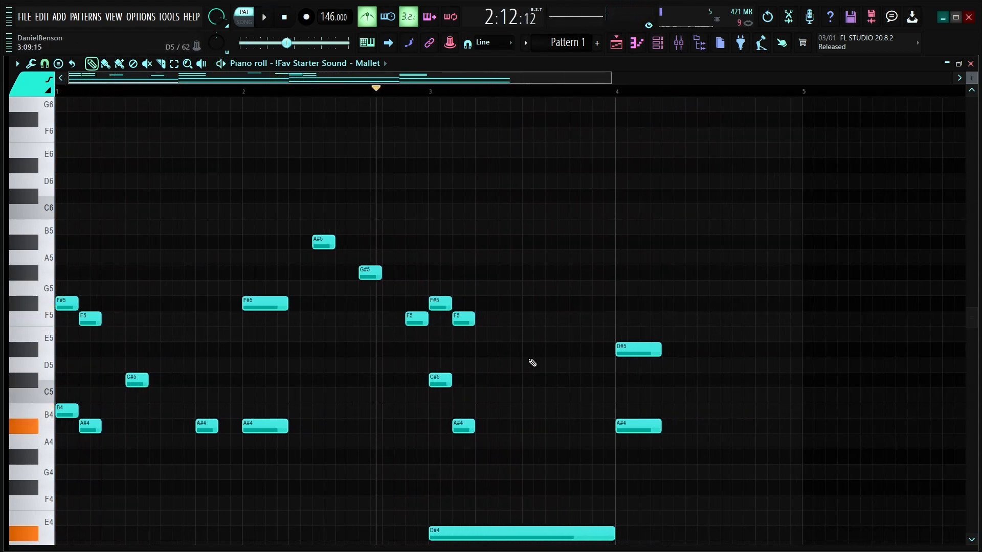
- Add two-step melody notes in bar 3, G#5 at step 7 and F#5 at step 13, and play back the pattern
{"action": "scroll", "coordinate": [177, 345], "scroll_direction": "down", "scroll_amount": 2}
{"action": "left_click_drag", "start_coordinate": [204, 311], "coordinate": [147, 404]}
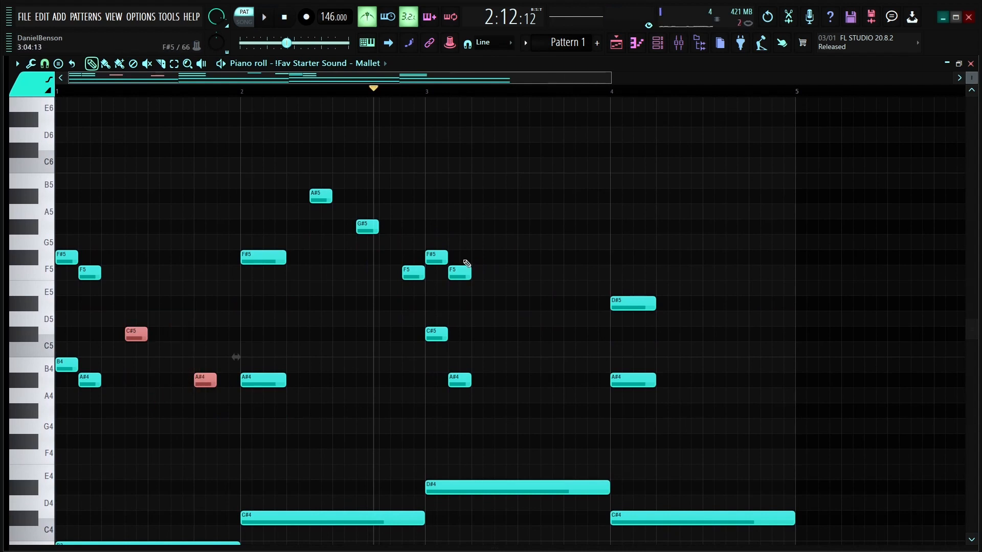
{"action": "scroll", "coordinate": [489, 98], "scroll_direction": "down", "scroll_amount": 2}
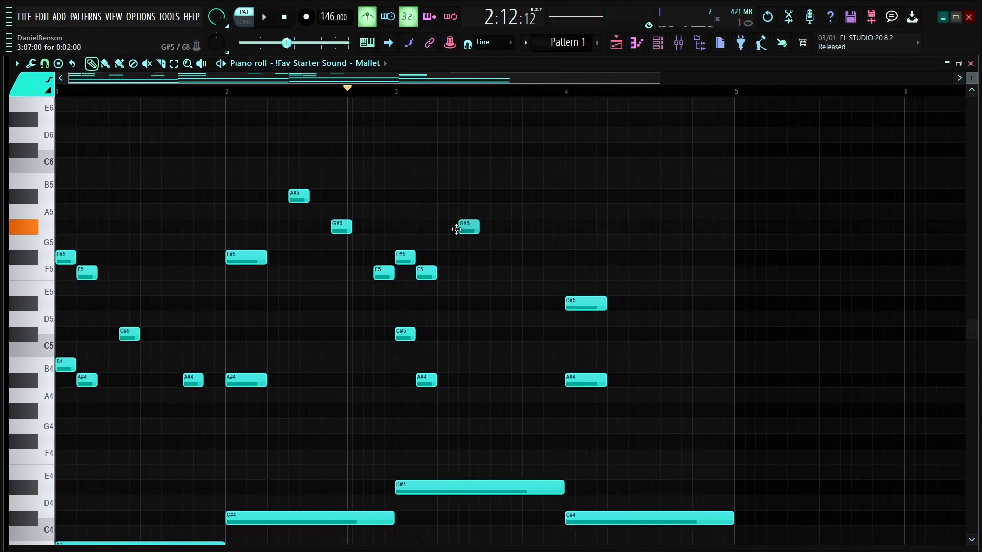
{"action": "left_click", "coordinate": [523, 257]}
{"action": "key", "text": "space"}
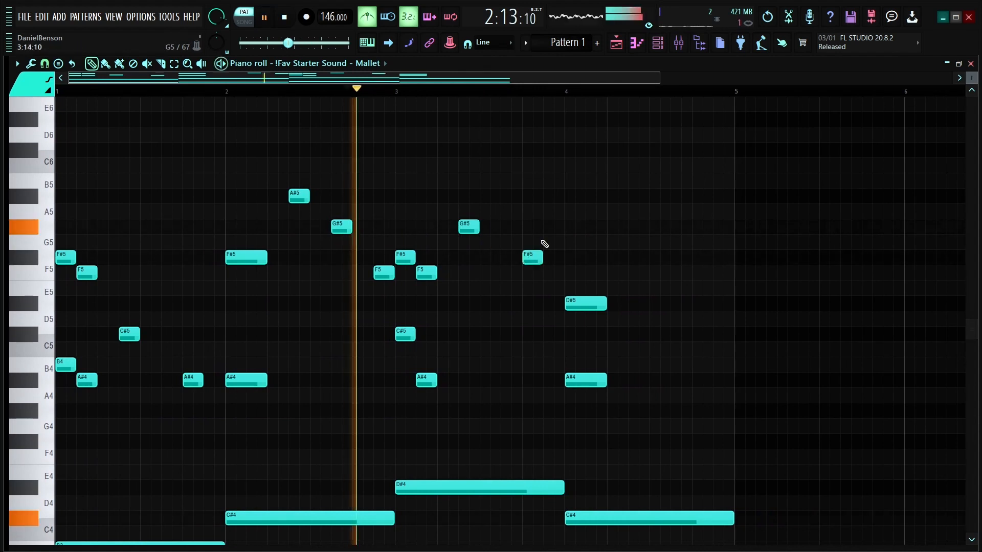
- Add two-step melody notes in bar 4, A#5 at step 7, C#6 at step 11 and A#5 at step 15, and audition the pattern
{"action": "left_click", "coordinate": [609, 196]}
{"action": "key", "text": "space"}
{"action": "left_click", "coordinate": [651, 150]}
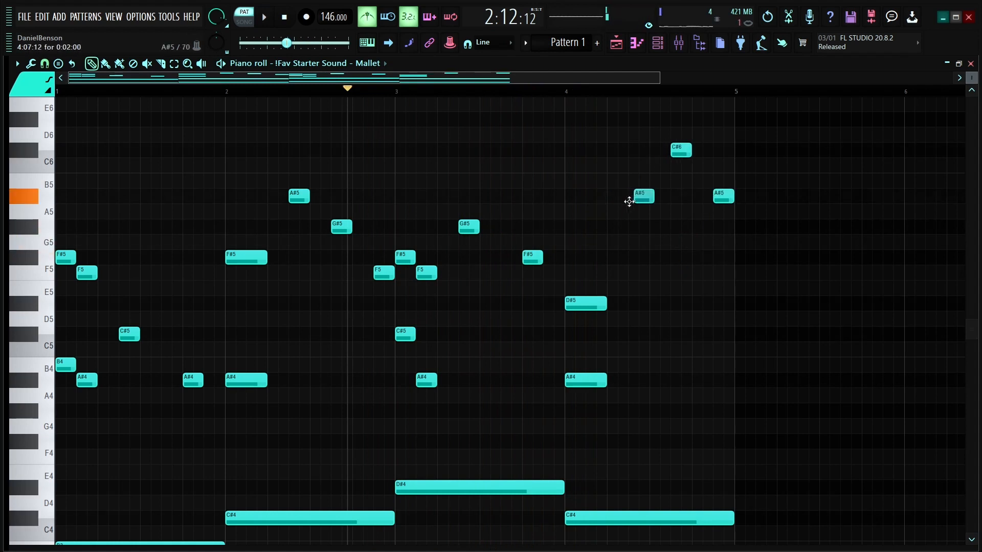
{"action": "left_click_drag", "start_coordinate": [629, 201], "coordinate": [623, 202]}
{"action": "key", "text": "space"}
{"action": "scroll", "coordinate": [661, 287], "scroll_direction": "down", "scroll_amount": 2}
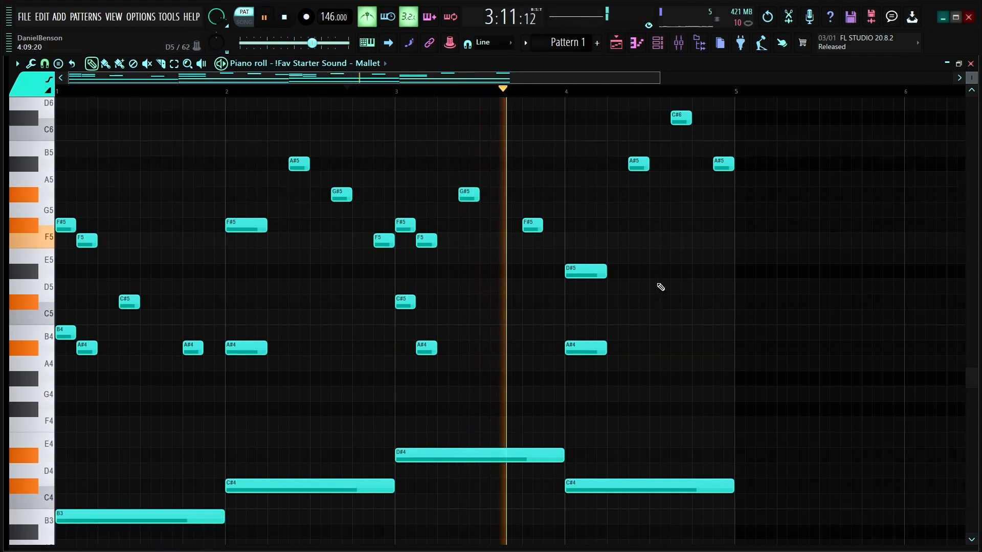
{"action": "scroll", "coordinate": [661, 288], "scroll_direction": "down", "scroll_amount": 3}
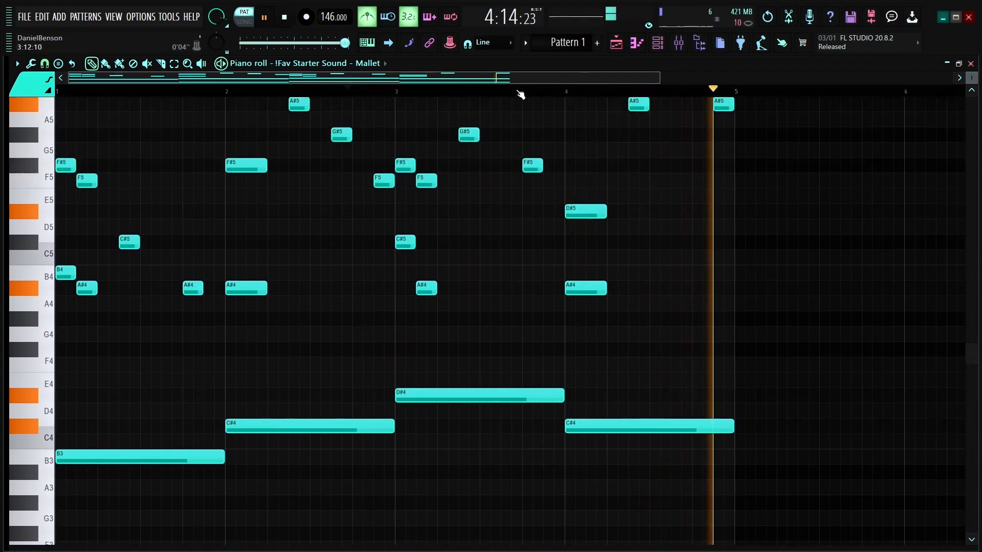
{"action": "key", "text": "space"}
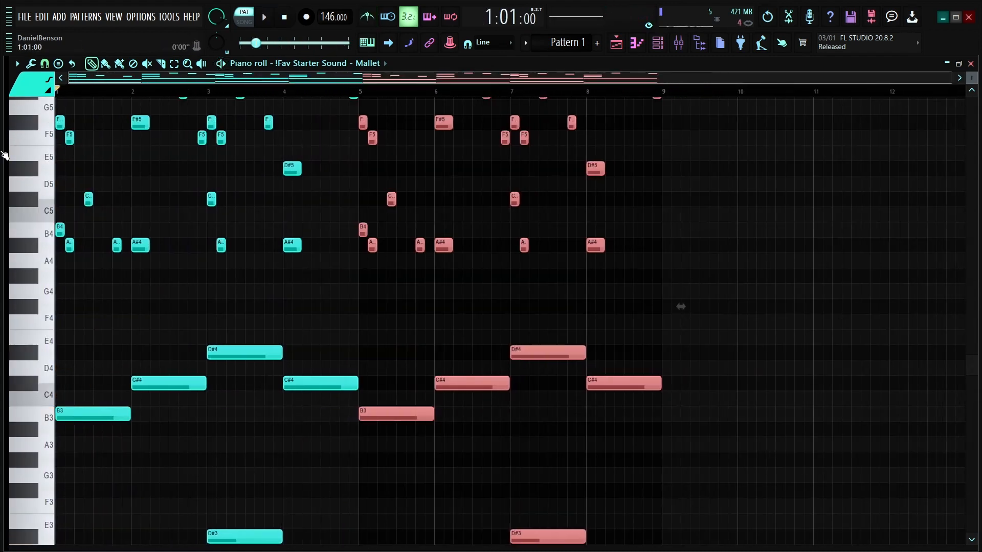
- Look over the eight-bar pattern's melody notes and the empty register above them, trying out a note in bar 1
{"action": "scroll", "coordinate": [375, 204], "scroll_direction": "up", "scroll_amount": 4}
{"action": "scroll", "coordinate": [223, 88], "scroll_direction": "up", "scroll_amount": 2}
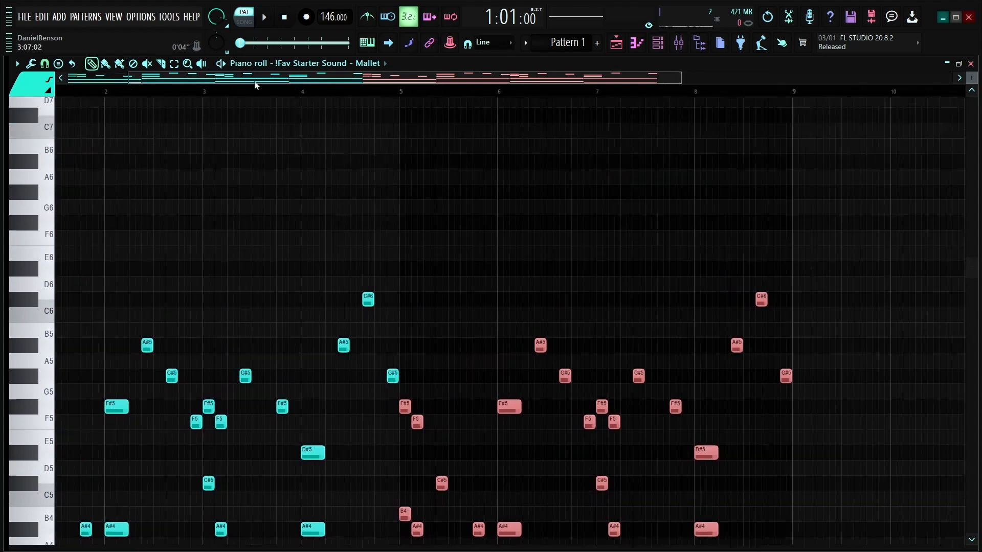
{"action": "left_click_drag", "start_coordinate": [255, 82], "coordinate": [111, 97]}
{"action": "left_click_drag", "start_coordinate": [972, 77], "coordinate": [903, 72]}
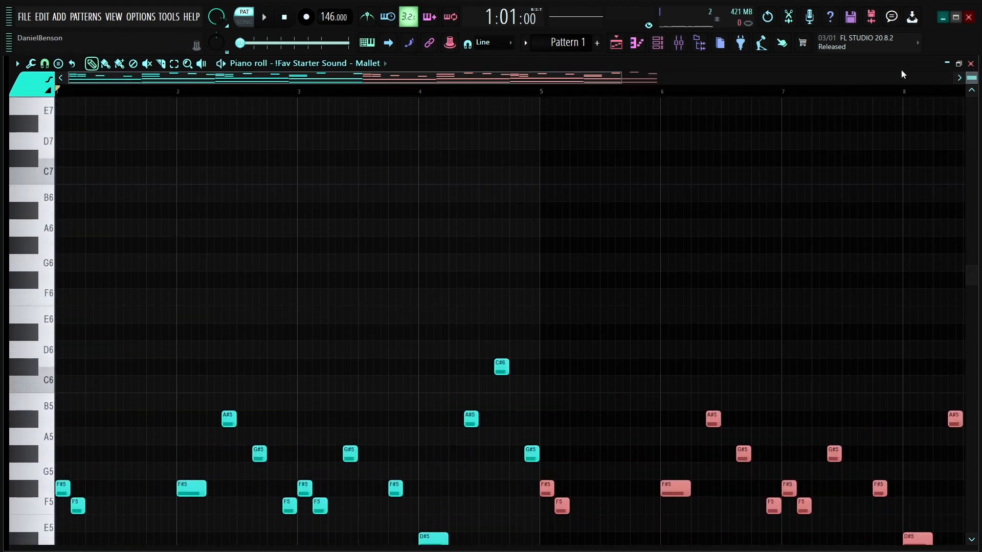
{"action": "scroll", "coordinate": [148, 87], "scroll_direction": "up", "scroll_amount": 3}
{"action": "left_click_drag", "start_coordinate": [972, 78], "coordinate": [972, 74]}
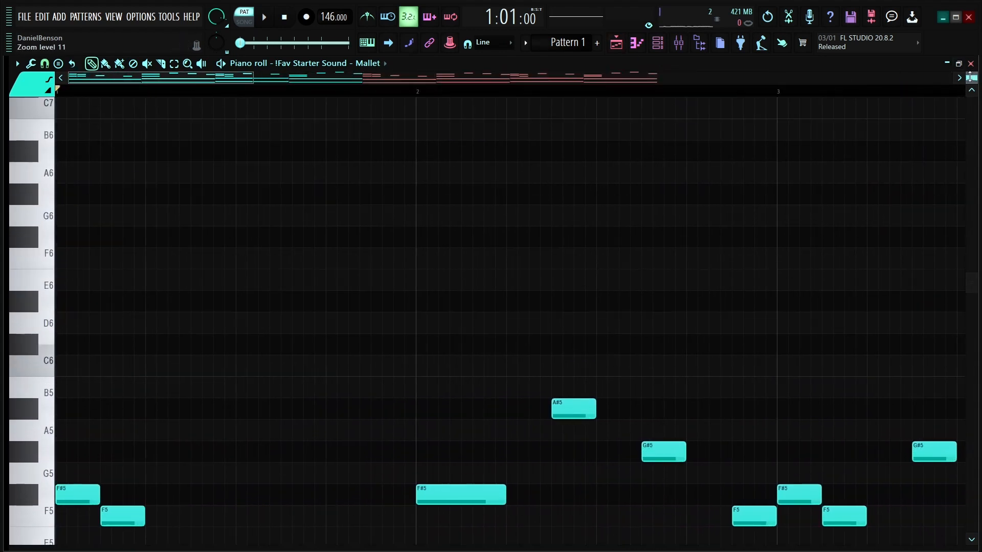
{"action": "scroll", "coordinate": [233, 242], "scroll_direction": "down", "scroll_amount": 3}
{"action": "scroll", "coordinate": [232, 245], "scroll_direction": "down", "scroll_amount": 1}
{"action": "left_click", "coordinate": [231, 290]}
{"action": "right_click", "coordinate": [231, 291]}
{"action": "scroll", "coordinate": [136, 340], "scroll_direction": "up", "scroll_amount": 3}
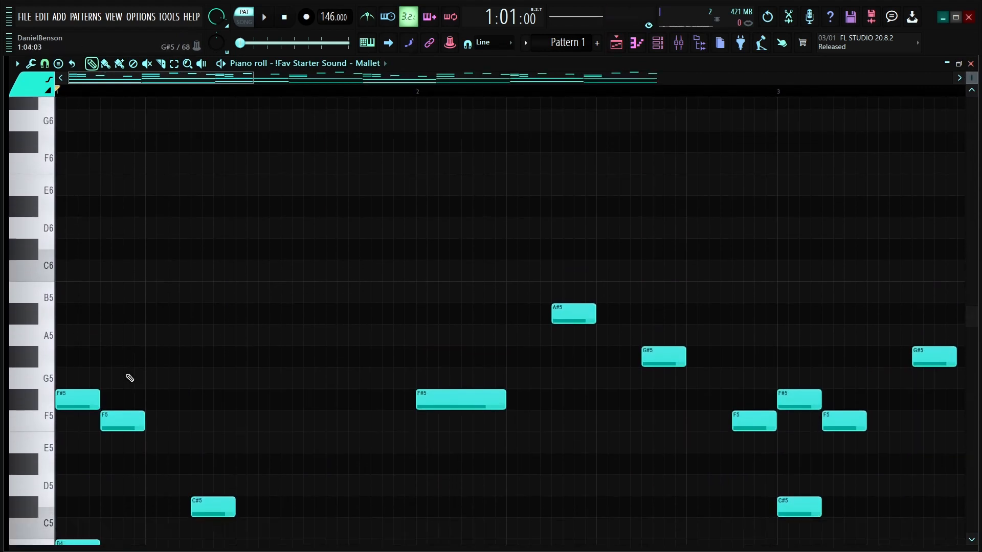
{"action": "scroll", "coordinate": [76, 366], "scroll_direction": "down", "scroll_amount": 2}
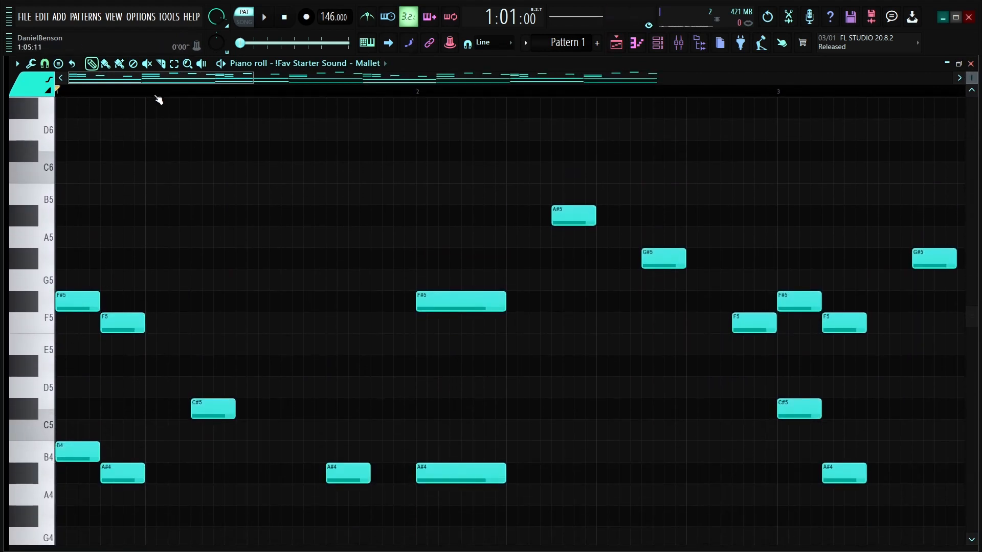
{"action": "scroll", "coordinate": [116, 94], "scroll_direction": "down", "scroll_amount": 5}
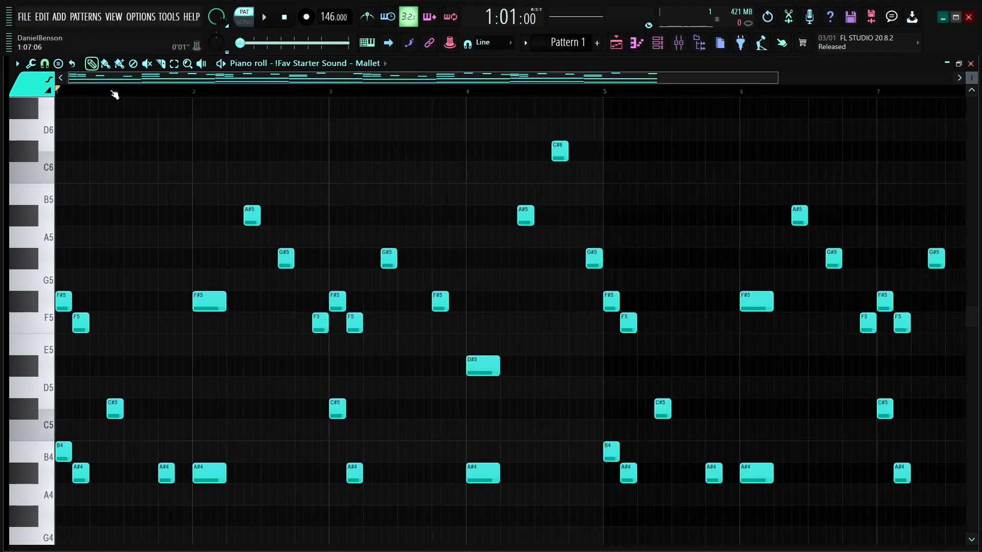
{"action": "scroll", "coordinate": [307, 204], "scroll_direction": "down", "scroll_amount": 3}
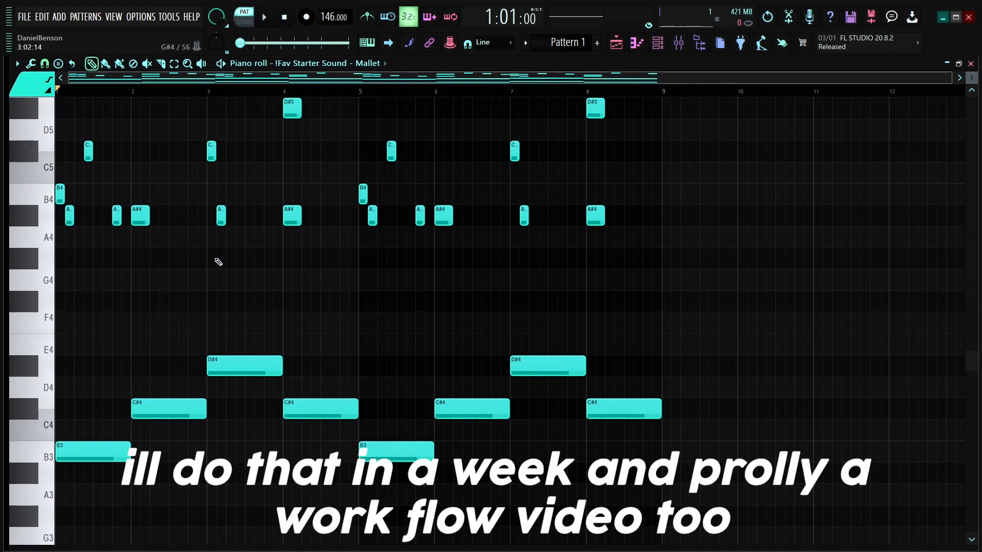
{"action": "left_click_drag", "start_coordinate": [300, 314], "coordinate": [55, 482]}
{"action": "scroll", "coordinate": [175, 432], "scroll_direction": "up", "scroll_amount": 6}
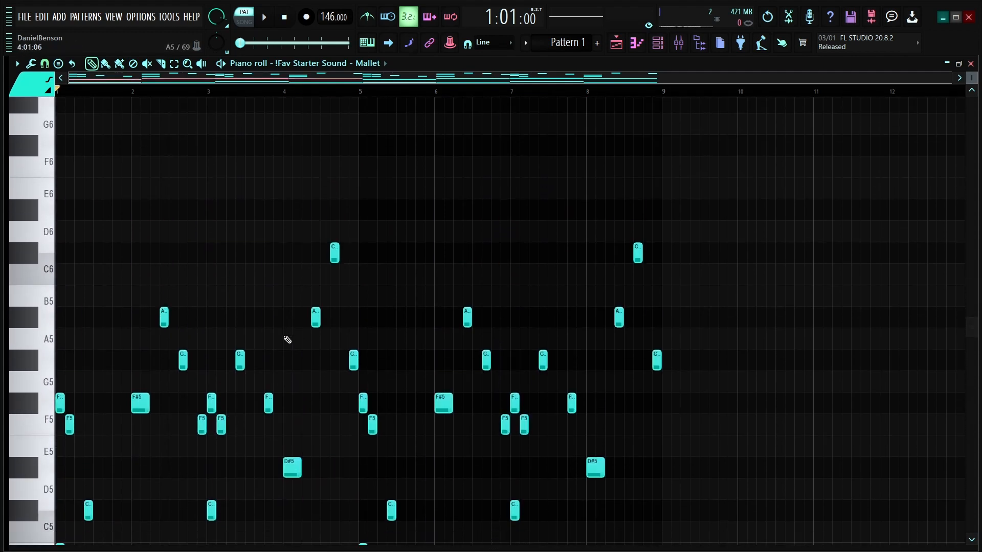
{"action": "scroll", "coordinate": [276, 286], "scroll_direction": "down", "scroll_amount": 4}
{"action": "scroll", "coordinate": [266, 230], "scroll_direction": "up", "scroll_amount": 5}
{"action": "left_click_drag", "start_coordinate": [364, 185], "coordinate": [2, 522]}
{"action": "scroll", "coordinate": [280, 124], "scroll_direction": "down", "scroll_amount": 6}
{"action": "left_click", "coordinate": [313, 234]}
{"action": "scroll", "coordinate": [184, 238], "scroll_direction": "up", "scroll_amount": 6}
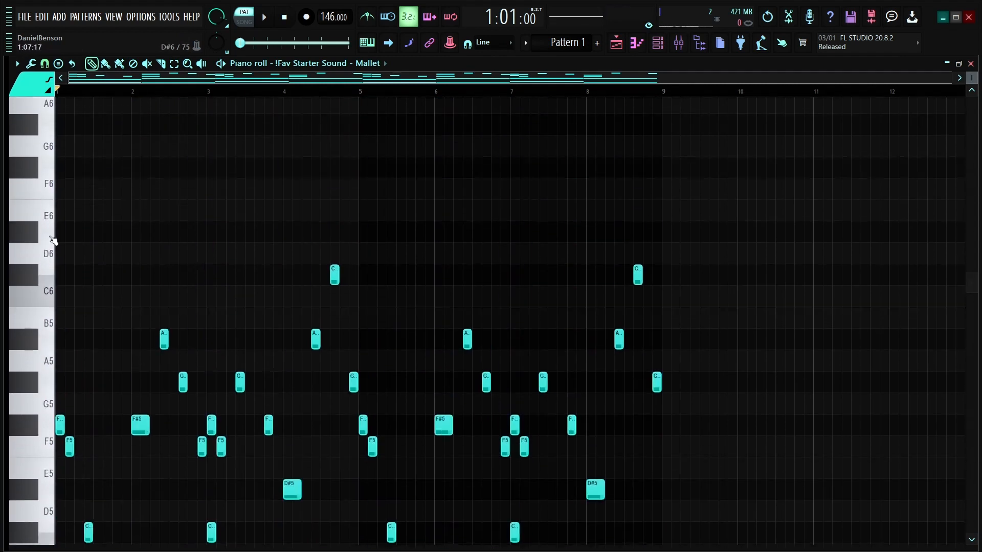
{"action": "scroll", "coordinate": [167, 333], "scroll_direction": "up", "scroll_amount": 2}
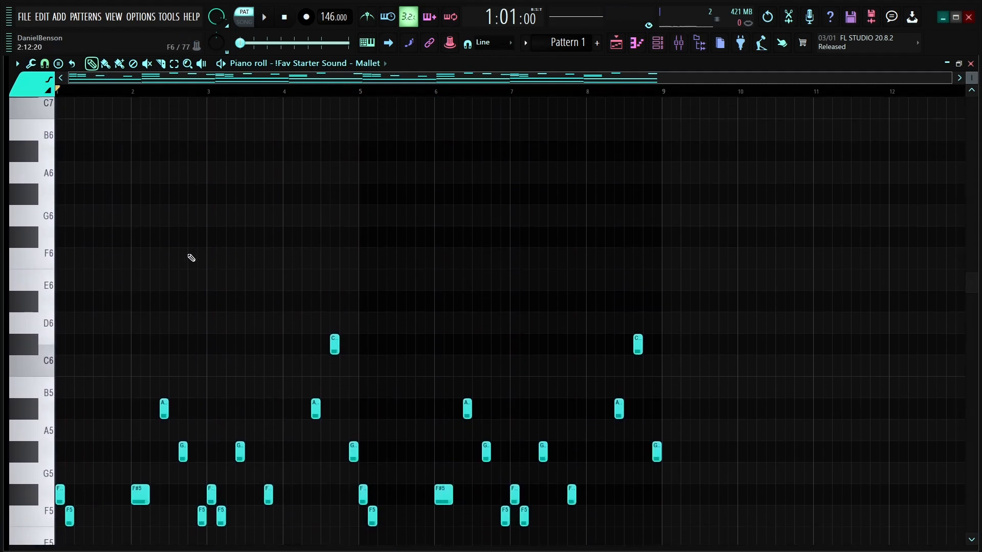
{"action": "scroll", "coordinate": [120, 88], "scroll_direction": "up", "scroll_amount": 4}
- Play back the pattern and add two-step high melody notes in bar 2, A#6 at step 1 and G#6 at step 5
{"action": "key", "text": "space"}
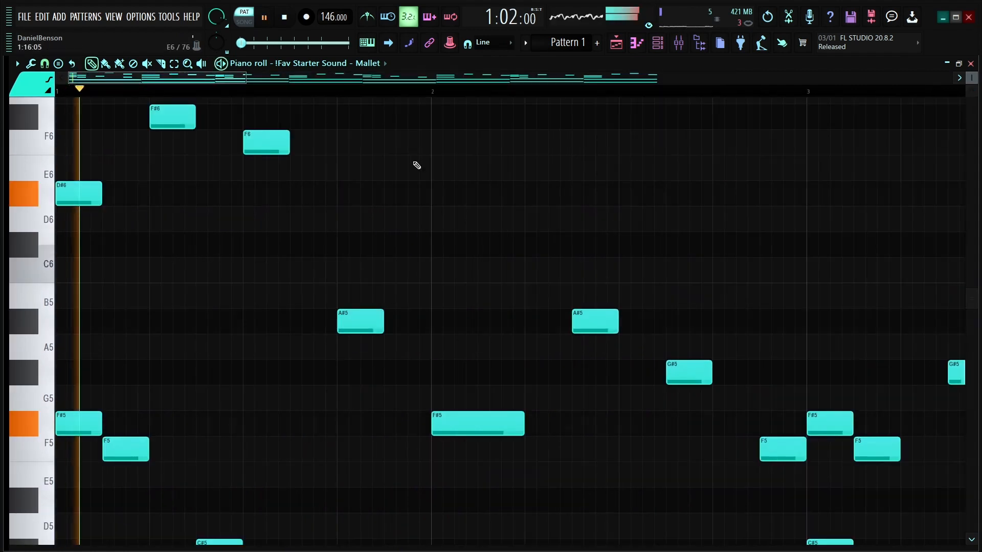
{"action": "scroll", "coordinate": [439, 179], "scroll_direction": "down", "scroll_amount": 2}
{"action": "scroll", "coordinate": [441, 180], "scroll_direction": "up", "scroll_amount": 6}
{"action": "left_click", "coordinate": [440, 167]}
{"action": "key", "text": "space"}
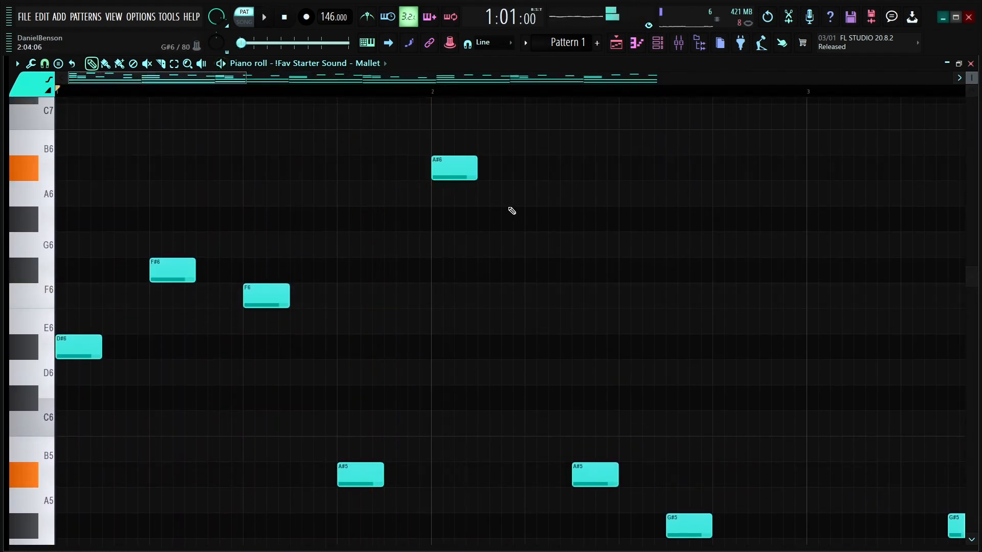
{"action": "left_click_drag", "start_coordinate": [510, 194], "coordinate": [519, 228]}
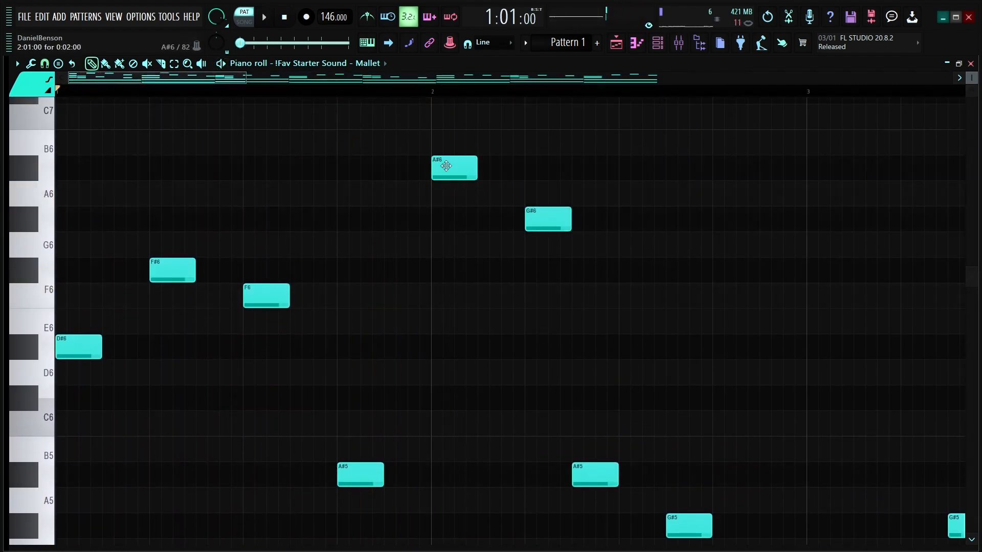
- Add two-step notes F#6 at step 9 and F6 at step 13 of bar 2, and try a D#6 beneath the F#6
{"action": "left_click", "coordinate": [631, 264]}
{"action": "left_click", "coordinate": [723, 318]}
{"action": "left_click_drag", "start_coordinate": [723, 318], "coordinate": [712, 281]}
{"action": "key", "text": "space"}
{"action": "left_click_drag", "start_coordinate": [630, 267], "coordinate": [618, 267]}
{"action": "left_click", "coordinate": [618, 345]}
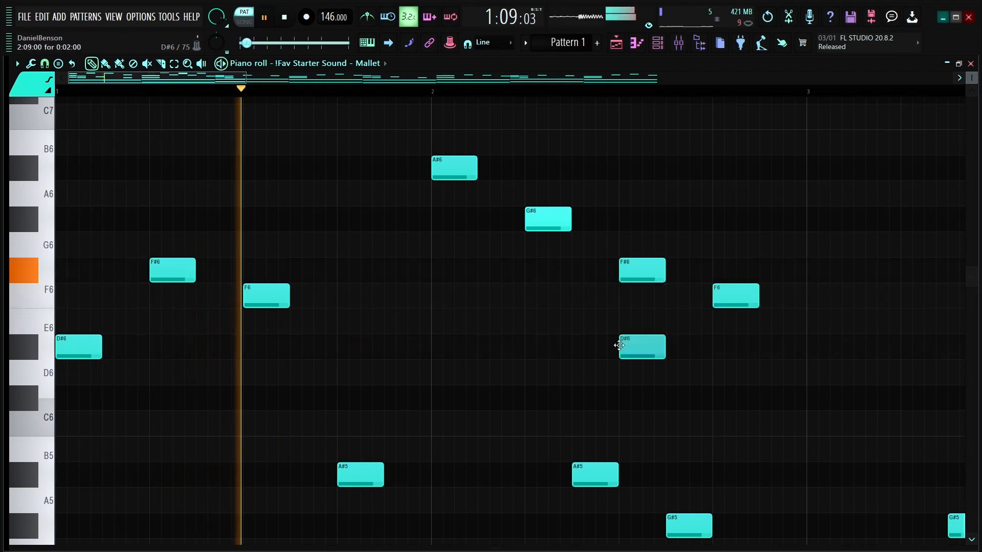
{"action": "right_click", "coordinate": [619, 346]}
{"action": "scroll", "coordinate": [493, 307], "scroll_direction": "down", "scroll_amount": 2, "text": "ctrl"}
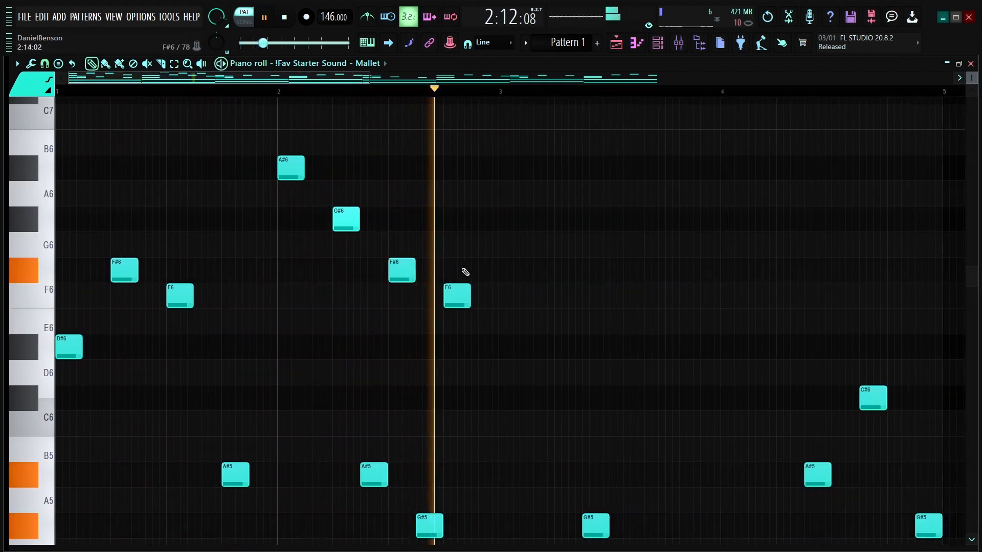
- Shorten bar 2's F6 at step 13 to a half-step grace note, followed by a one-and-a-half-step F#6 and an F6 at step 15
{"action": "key", "text": "space"}
{"action": "mouse_move", "coordinate": [465, 272]}
{"action": "left_mouse_down"}
{"action": "mouse_move", "coordinate": [452, 277]}
{"action": "mouse_move", "coordinate": [451, 294]}
{"action": "mouse_move", "coordinate": [469, 281]}
{"action": "left_mouse_up"}
{"action": "key", "text": "space"}
{"action": "left_click", "coordinate": [471, 299]}
{"action": "right_click", "coordinate": [474, 301]}
{"action": "left_click", "coordinate": [483, 302]}
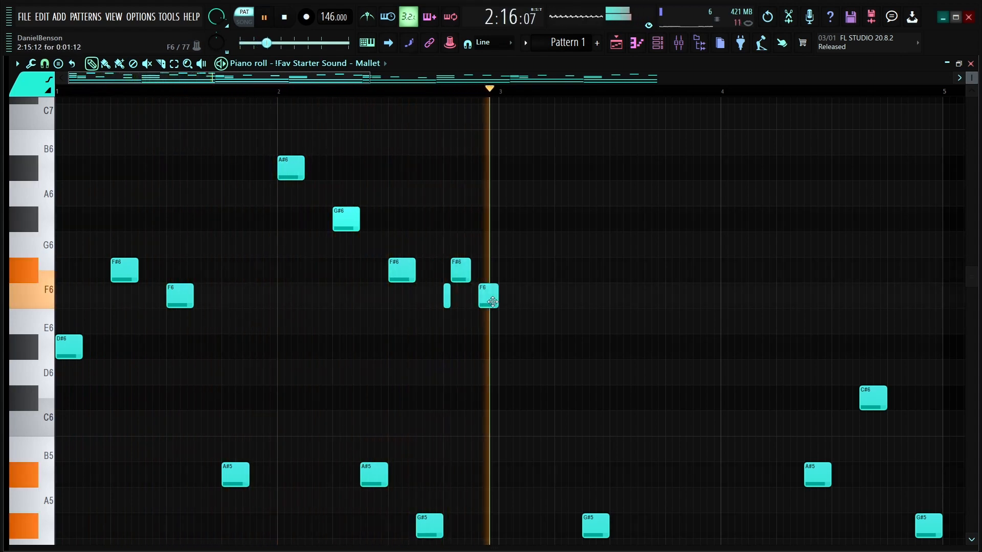
{"action": "key", "text": "space"}
{"action": "right_click", "coordinate": [491, 301]}
{"action": "key", "text": "space"}
{"action": "right_click", "coordinate": [471, 322]}
{"action": "left_click", "coordinate": [476, 296]}
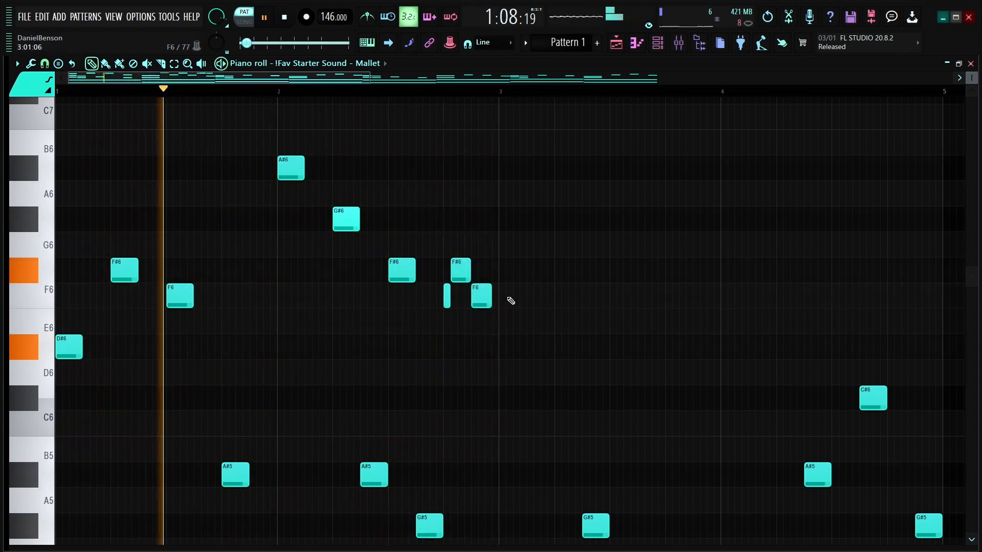
- Select the high melody notes of bars 1 and 2, from D#6 to the closing F6, and duplicate them into bars 3 and 4
{"action": "left_click_drag", "start_coordinate": [539, 155], "coordinate": [71, 358]}
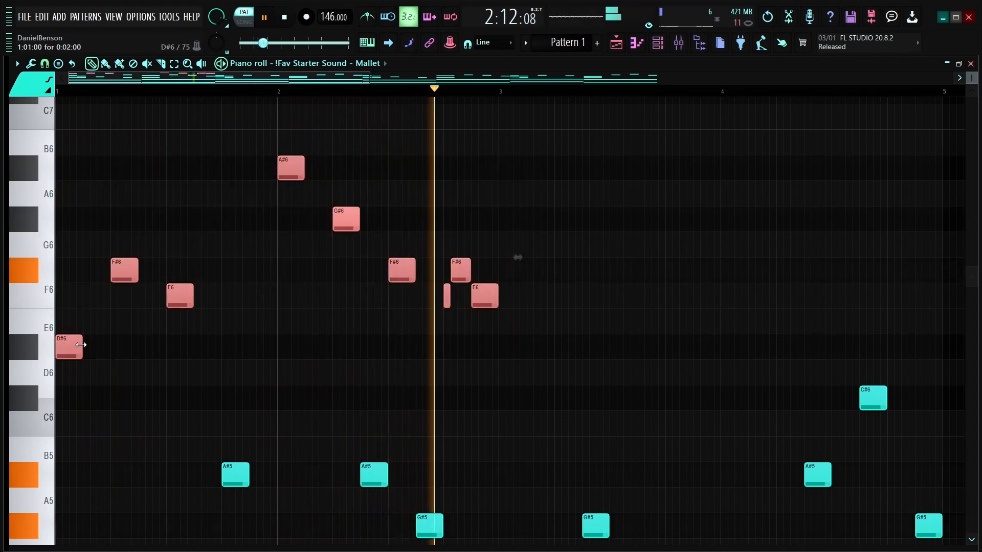
{"action": "key", "text": "space"}
{"action": "key", "text": "ctrl+b"}
{"action": "scroll", "coordinate": [583, 193], "scroll_direction": "up", "scroll_amount": 1}
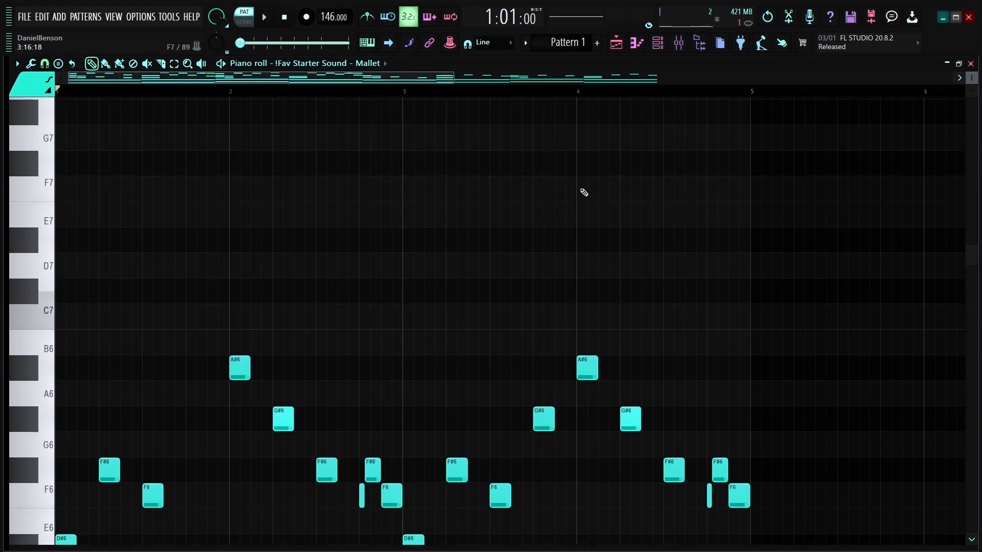
{"action": "scroll", "coordinate": [583, 195], "scroll_direction": "down", "scroll_amount": 1}
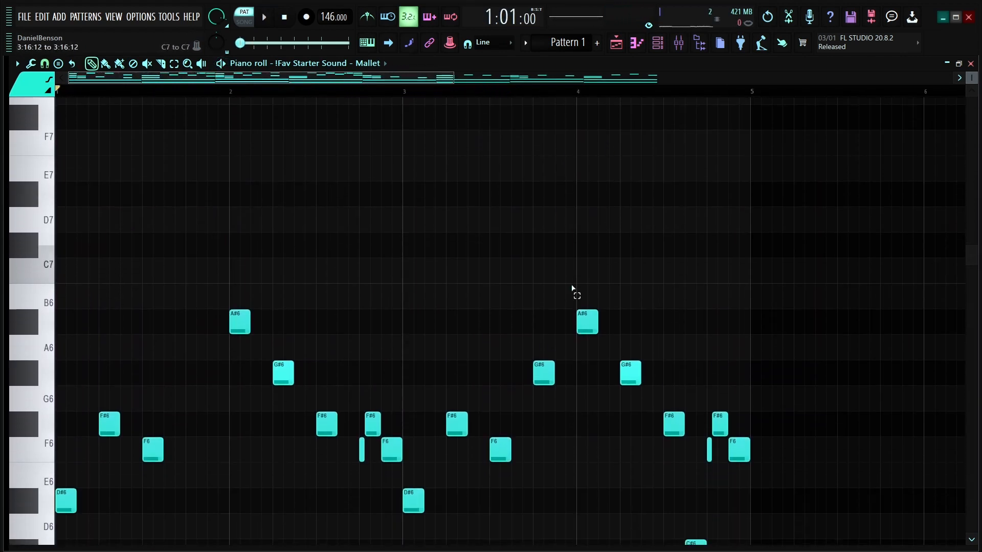
- Transpose the A#6 and G#6 at the start of bar 4 down to F6 and D#6, and flip the pair horizontally with the score flipper
{"action": "left_click_drag", "start_coordinate": [572, 282], "coordinate": [656, 382]}
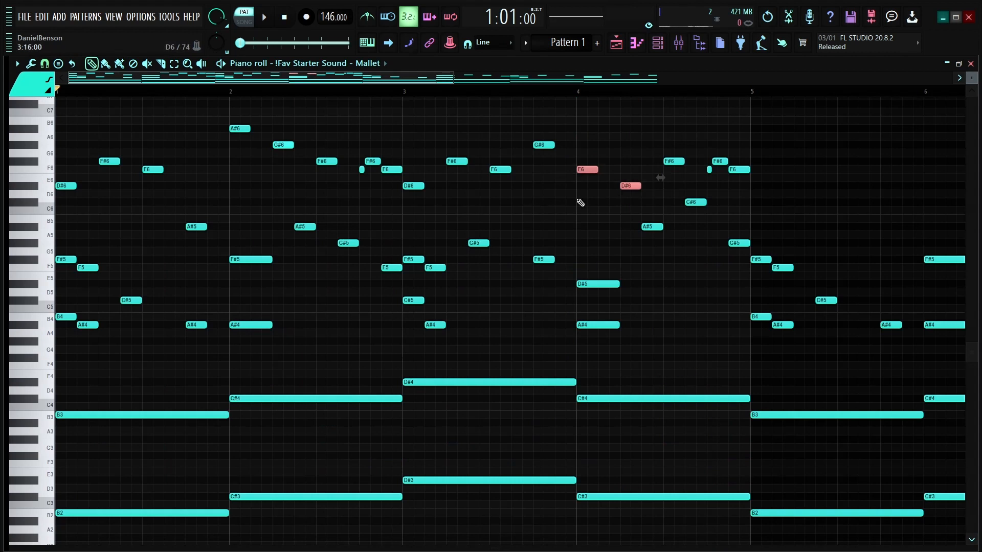
{"action": "scroll", "coordinate": [658, 176], "scroll_direction": "up", "scroll_amount": 3}
{"action": "left_click_drag", "start_coordinate": [971, 78], "coordinate": [970, 70]}
{"action": "scroll", "coordinate": [971, 65], "scroll_direction": "up", "scroll_amount": 2}
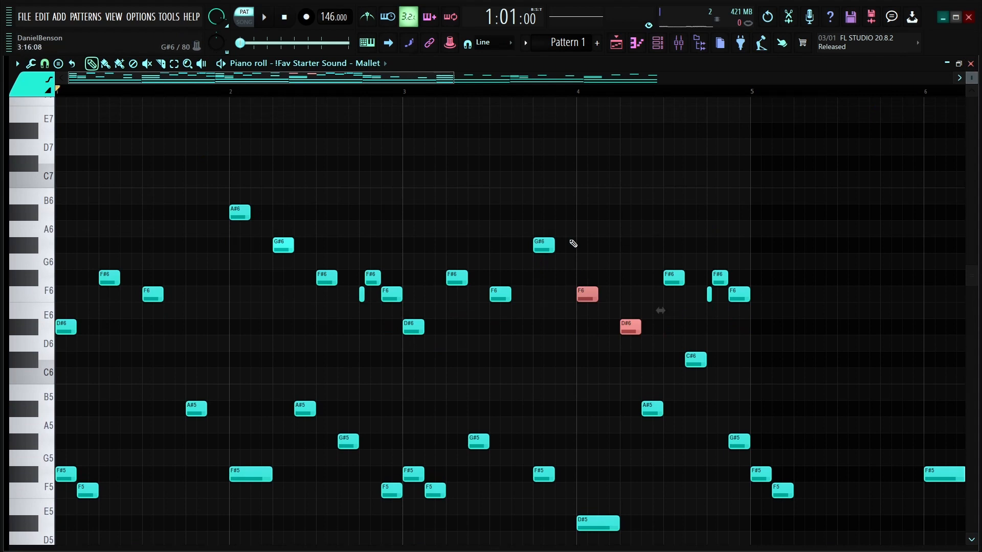
{"action": "key", "text": "alt+y"}
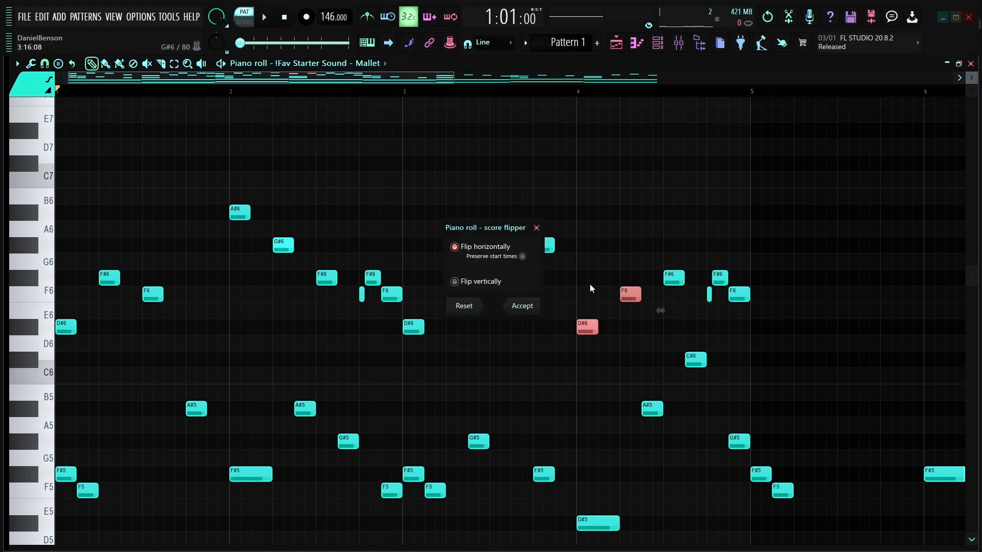
{"action": "left_click", "coordinate": [523, 311]}
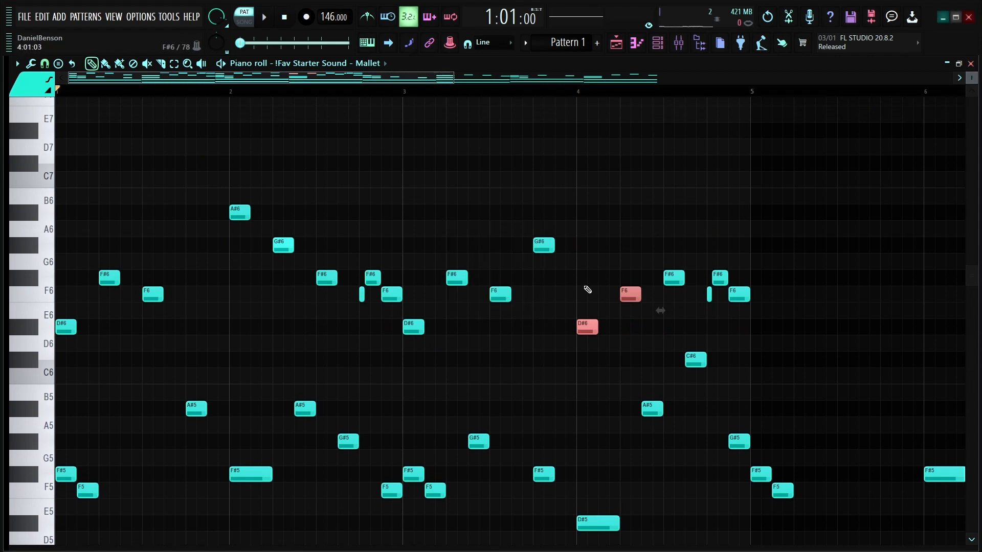
- Deselect the notes and listen to the four-bar high melody against the rest of the pattern
{"action": "key", "text": "space"}
{"action": "left_click_drag", "start_coordinate": [428, 154], "coordinate": [453, 183]}
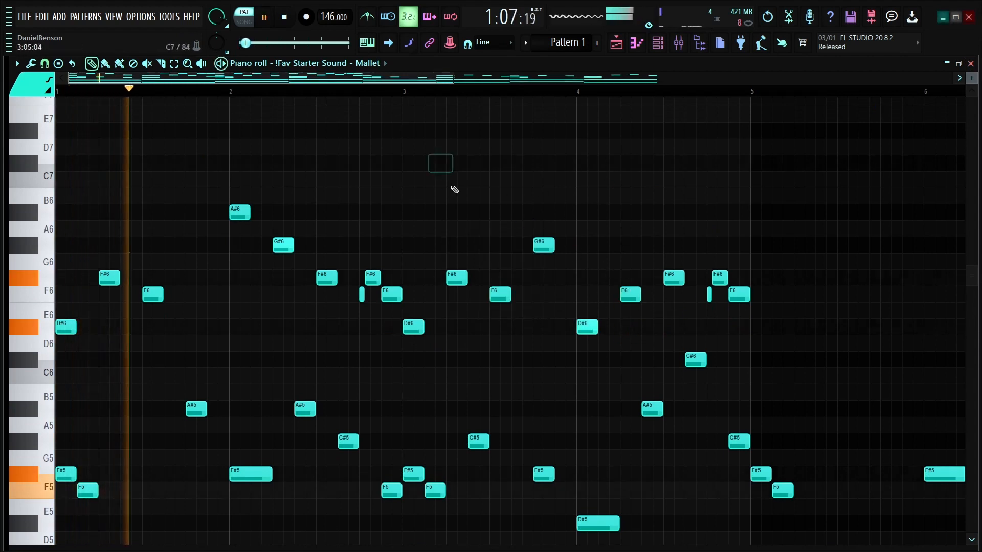
{"action": "scroll", "coordinate": [333, 80], "scroll_direction": "down", "scroll_amount": 3}
{"action": "scroll", "coordinate": [244, 197], "scroll_direction": "down", "scroll_amount": 5}
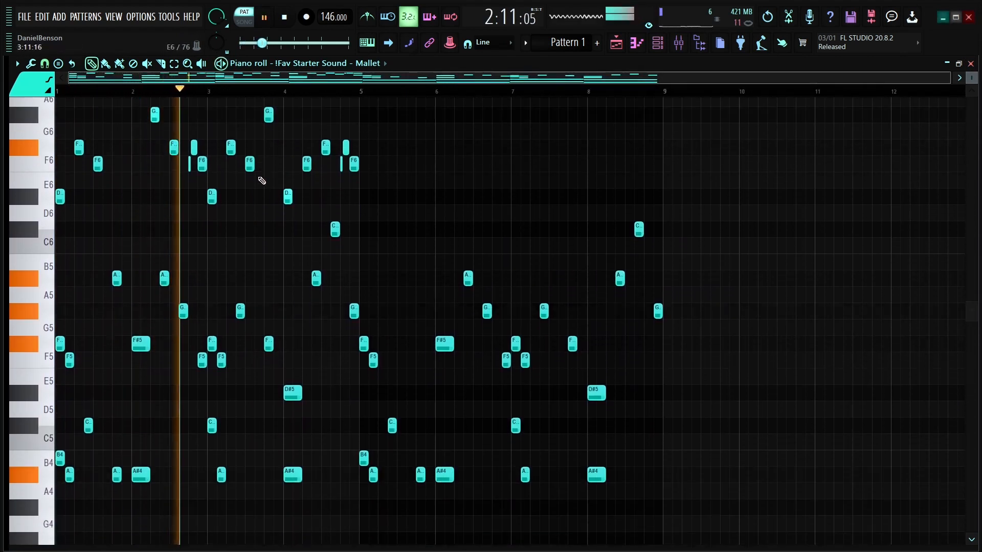
{"action": "scroll", "coordinate": [272, 95], "scroll_direction": "up", "scroll_amount": 5}
{"action": "scroll", "coordinate": [386, 194], "scroll_direction": "up", "scroll_amount": 1}
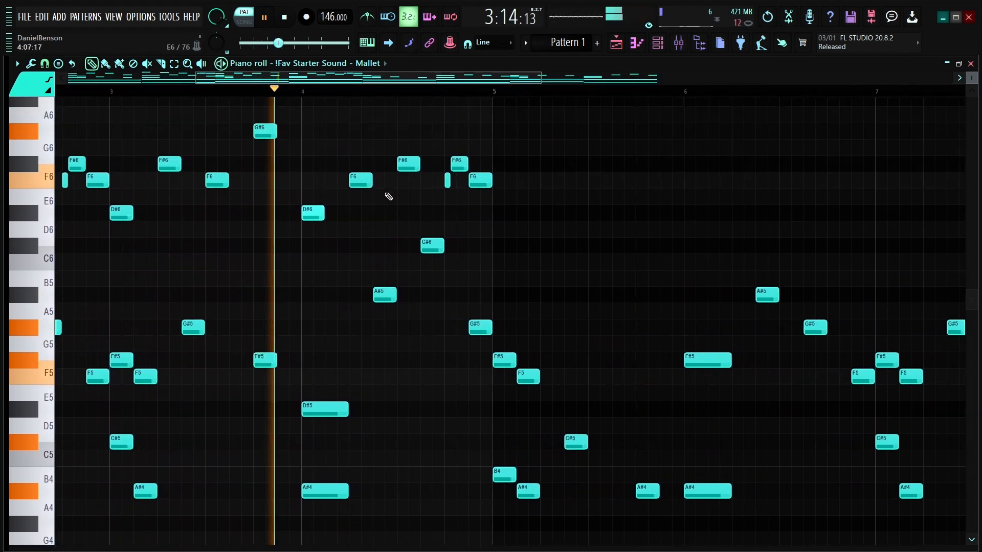
{"action": "key", "text": "space"}
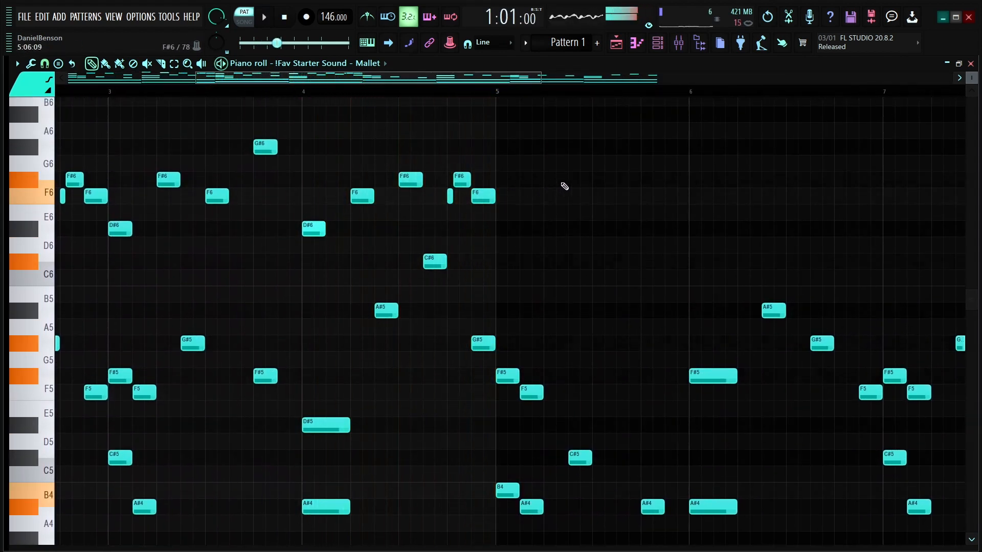
- Add a high D#6 note at the start of bar 5 and play the pattern to hear it in context
{"action": "left_click_drag", "start_coordinate": [408, 83], "coordinate": [128, 82]}
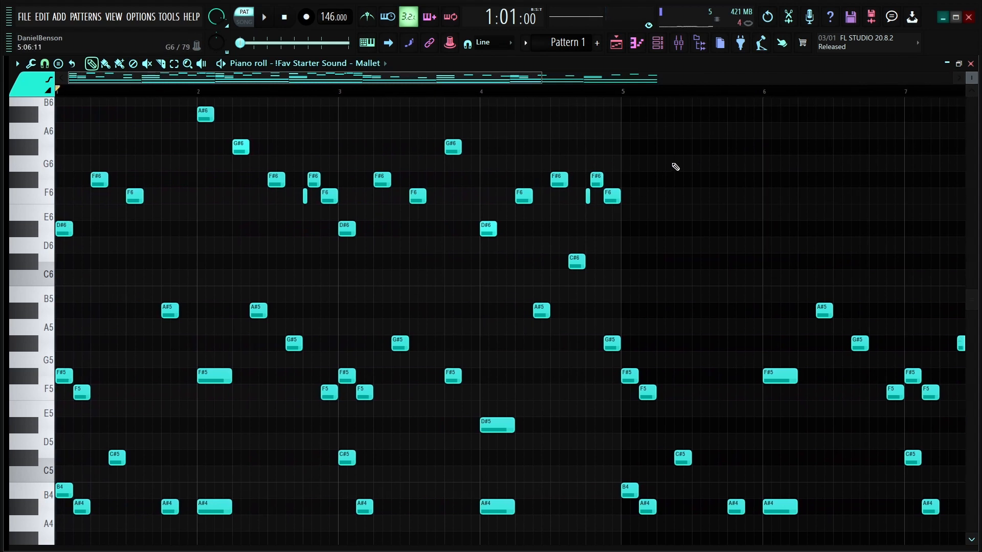
{"action": "left_click_drag", "start_coordinate": [673, 163], "coordinate": [627, 239]}
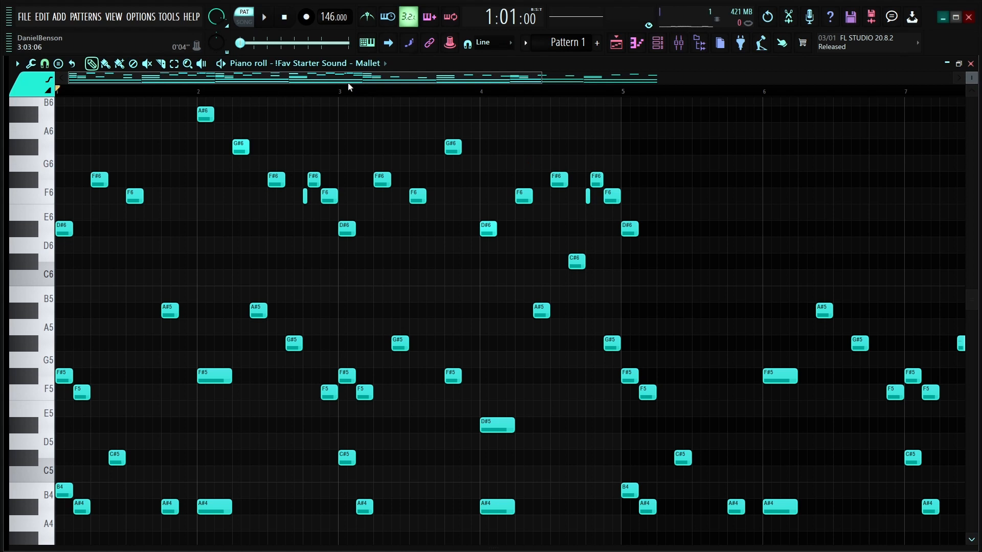
{"action": "scroll", "coordinate": [387, 90], "scroll_direction": "down", "scroll_amount": 3}
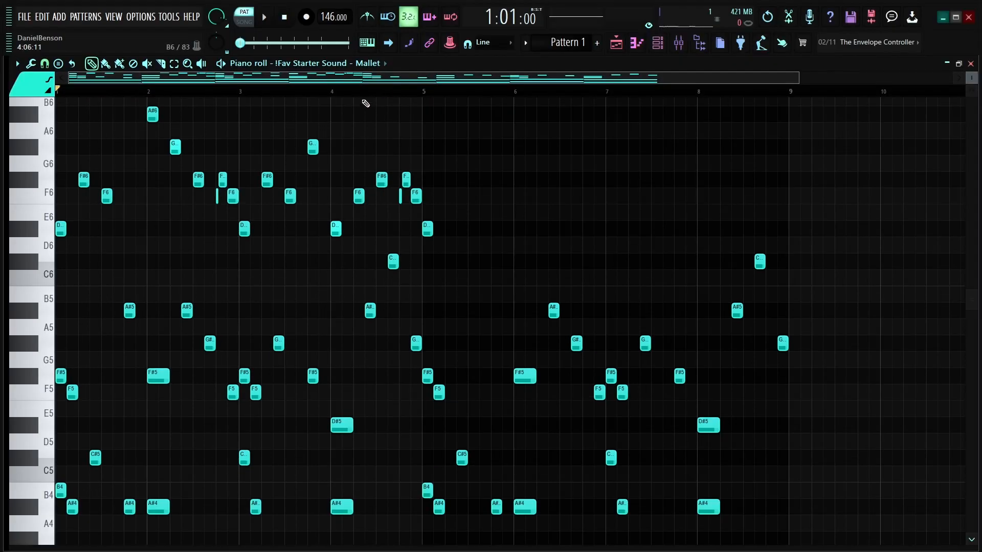
{"action": "scroll", "coordinate": [372, 88], "scroll_direction": "up", "scroll_amount": 3}
{"action": "scroll", "coordinate": [328, 90], "scroll_direction": "down", "scroll_amount": 3}
{"action": "scroll", "coordinate": [233, 90], "scroll_direction": "up", "scroll_amount": 3}
{"action": "scroll", "coordinate": [241, 91], "scroll_direction": "down", "scroll_amount": 5}
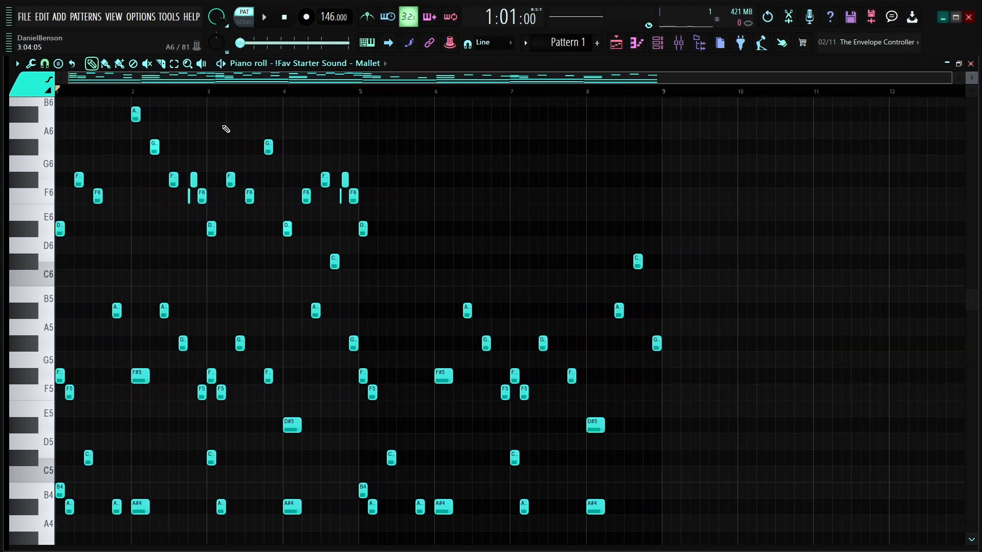
{"action": "key", "text": "space"}
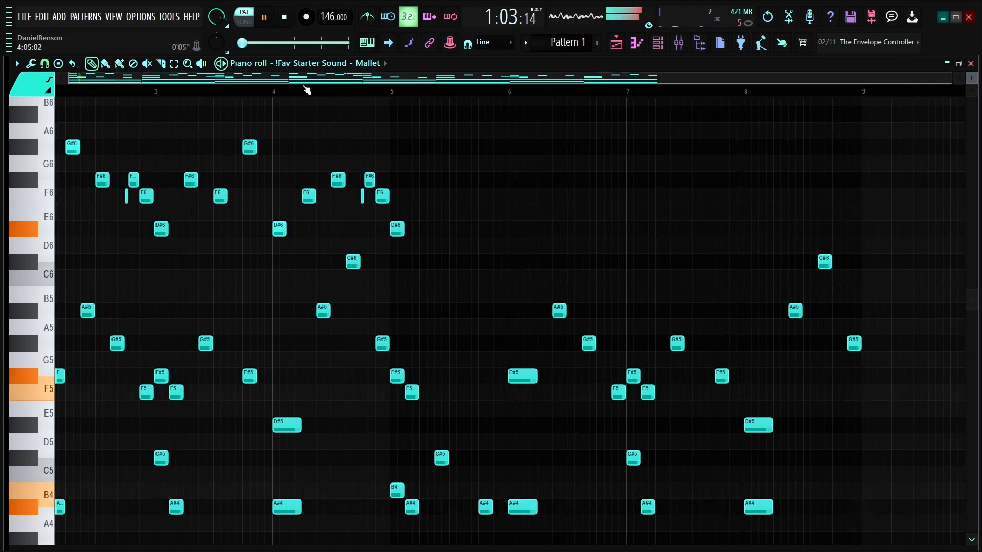
{"action": "scroll", "coordinate": [271, 91], "scroll_direction": "up", "scroll_amount": 3}
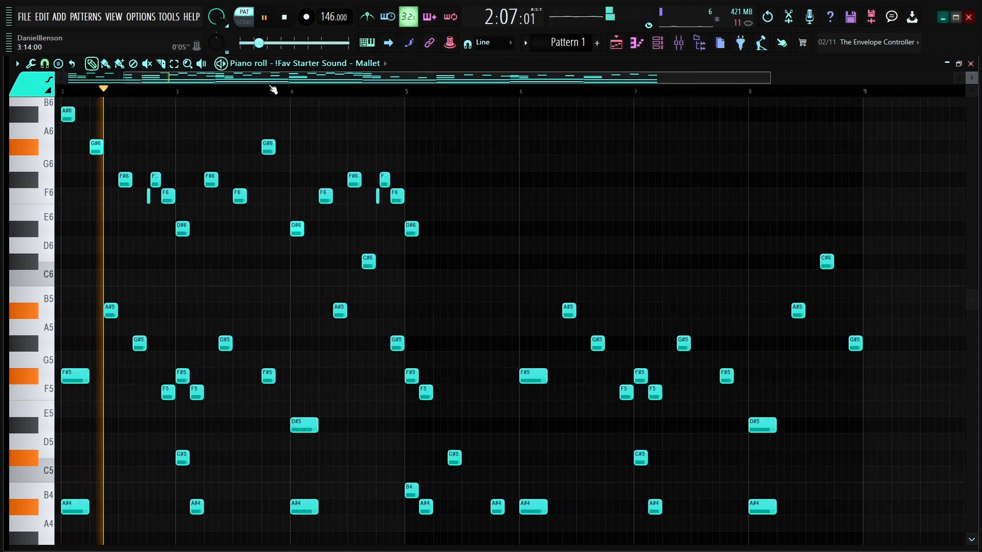
{"action": "scroll", "coordinate": [272, 91], "scroll_direction": "down", "scroll_amount": 3}
- Add a D#6 at step 13 of bar 5, an F#6 at the start of bar 6 and a G#6 at step 9 of bar 6
{"action": "left_click", "coordinate": [396, 226]}
{"action": "right_click", "coordinate": [397, 226]}
{"action": "scroll", "coordinate": [356, 91], "scroll_direction": "up", "scroll_amount": 5}
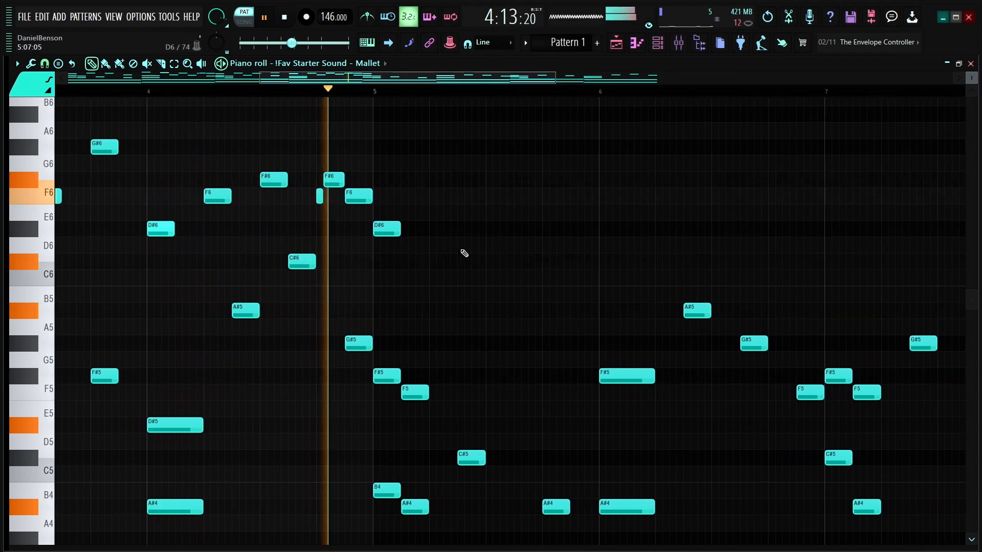
{"action": "left_click", "coordinate": [544, 225]}
{"action": "left_click", "coordinate": [602, 180]}
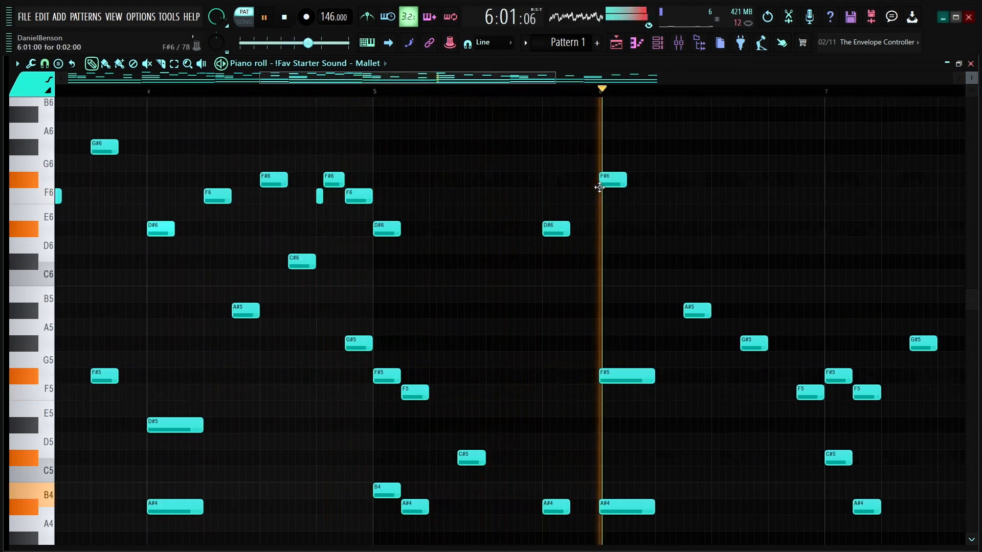
{"action": "left_click", "coordinate": [727, 146]}
{"action": "key", "text": "space"}
{"action": "left_click_drag", "start_coordinate": [724, 149], "coordinate": [712, 150]}
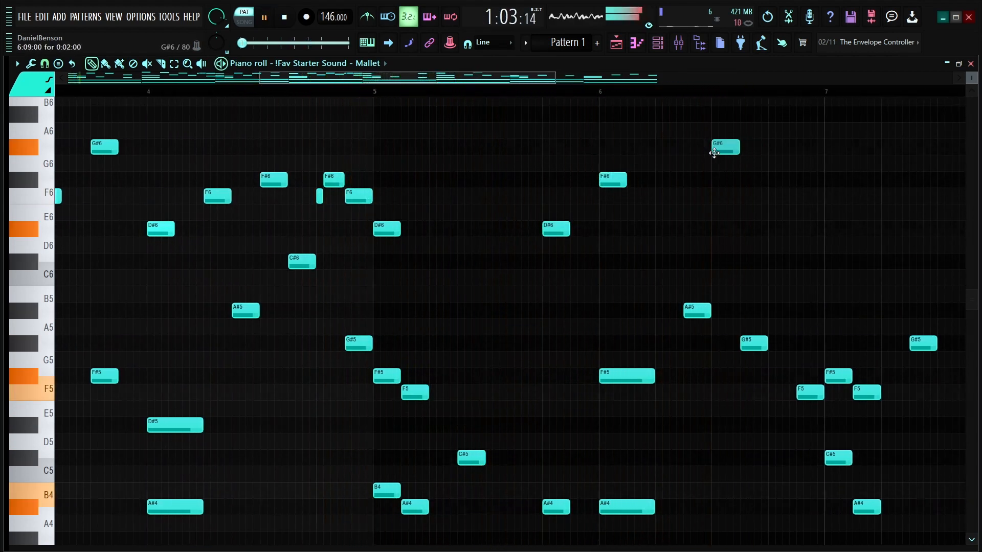
- Duplicate the high notes of bars 5 and 6 into bars 7 and 8 and listen from bar 5
{"action": "left_click_drag", "start_coordinate": [761, 125], "coordinate": [375, 272]}
{"action": "key", "text": "ctrl+b"}
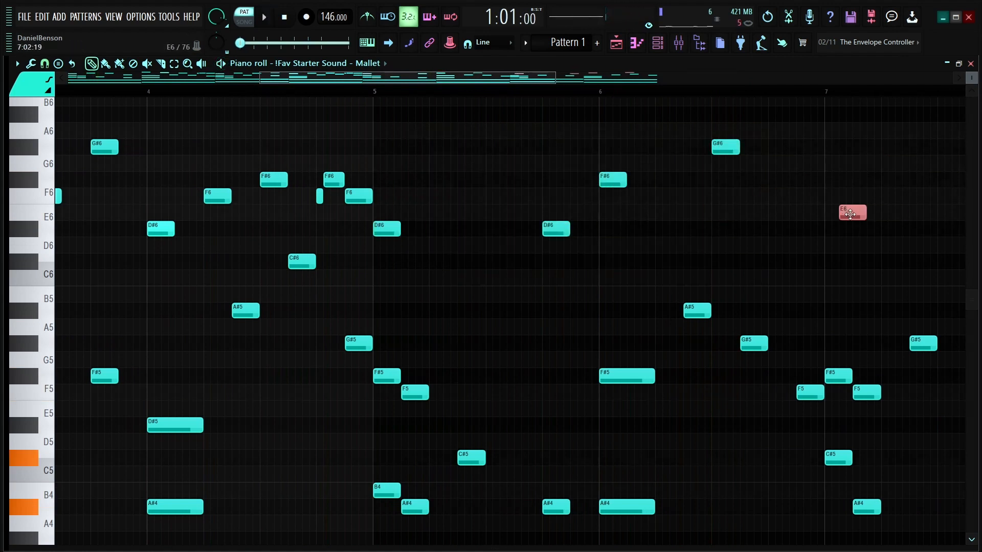
{"action": "scroll", "coordinate": [539, 97], "scroll_direction": "down", "scroll_amount": 4}
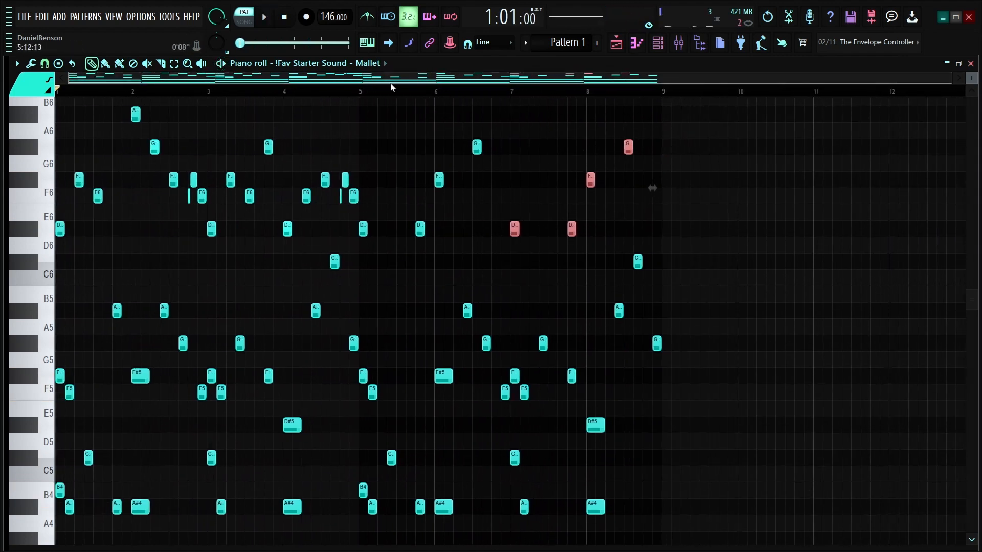
{"action": "key", "text": "space"}
{"action": "left_click", "coordinate": [369, 91]}
{"action": "right_click", "coordinate": [461, 232]}
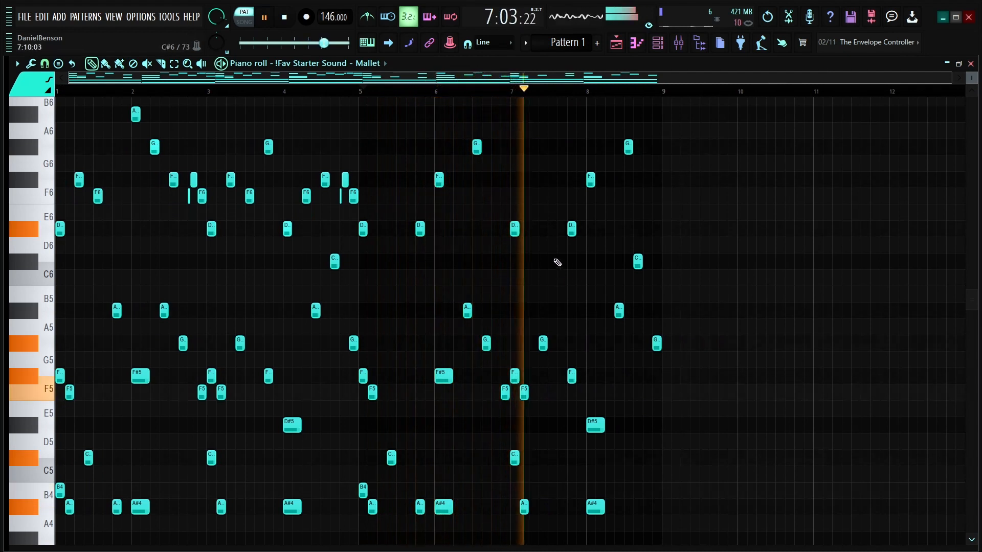
- Replace the G#6 at step 9 of bar 8 with an F6 and play the pattern
{"action": "right_click", "coordinate": [629, 147]}
{"action": "left_click", "coordinate": [628, 196]}
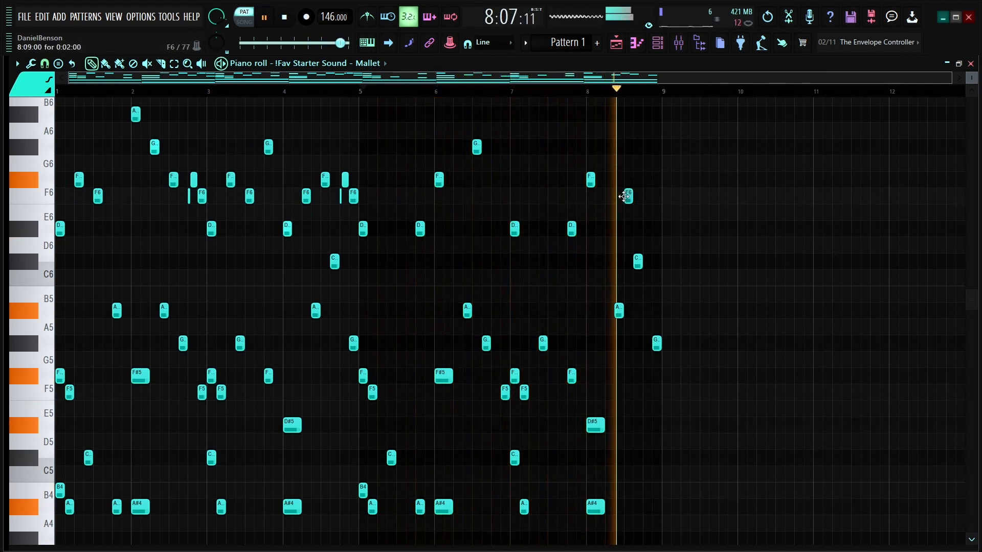
{"action": "left_click", "coordinate": [624, 230]}
{"action": "right_click", "coordinate": [622, 231]}
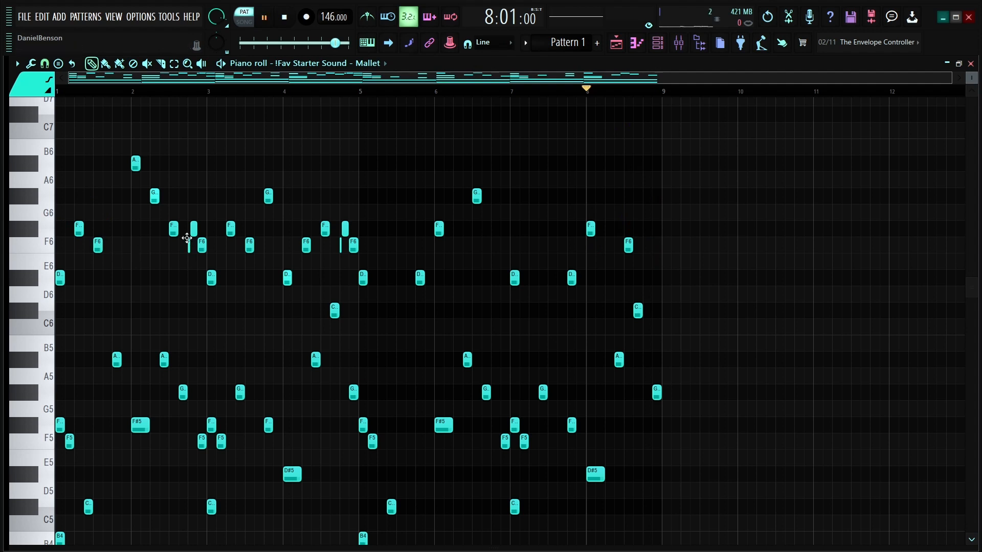
{"action": "key", "text": "space"}
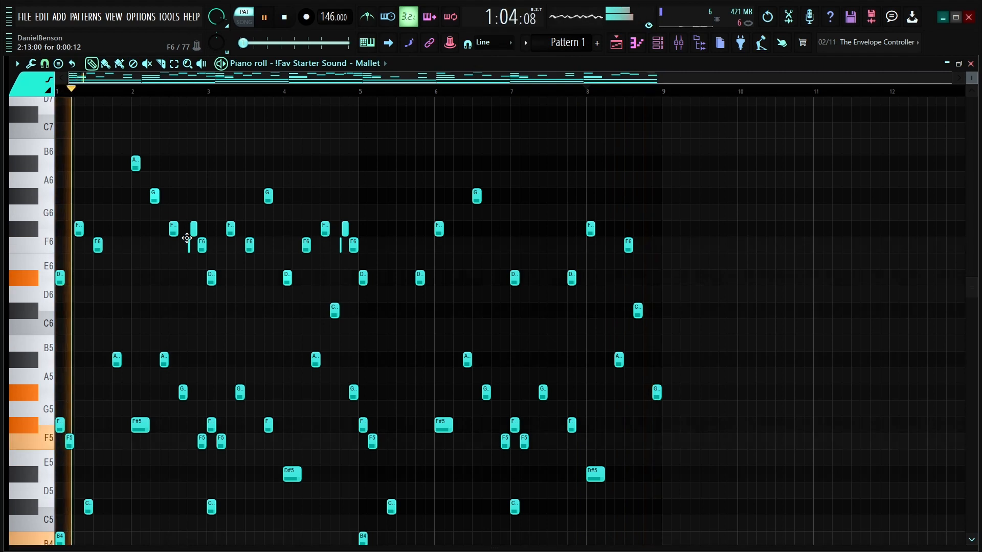
{"action": "key", "text": "space"}
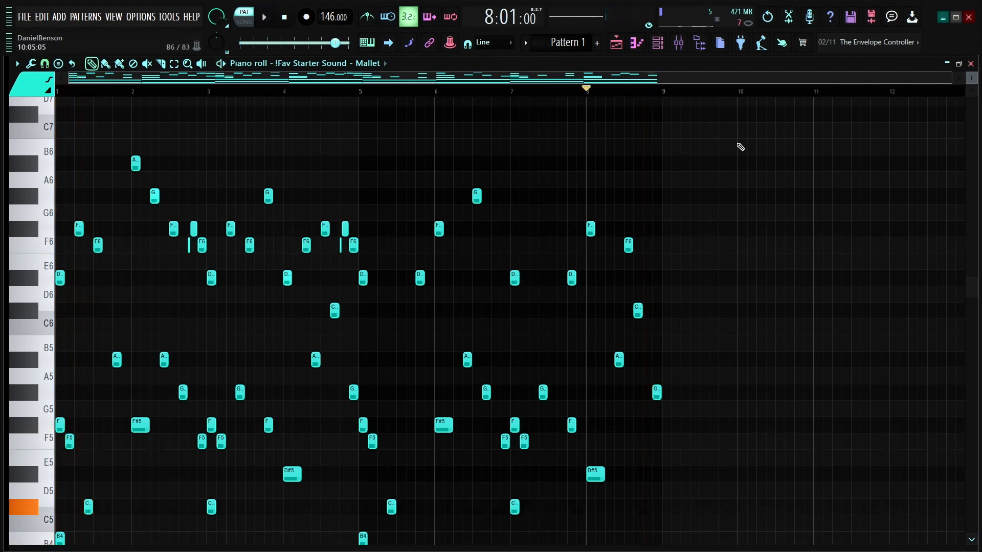
- Try a G#6 at step 15 of bar 8 and listen to the end of the pattern
{"action": "left_click_drag", "start_coordinate": [693, 207], "coordinate": [591, 257]}
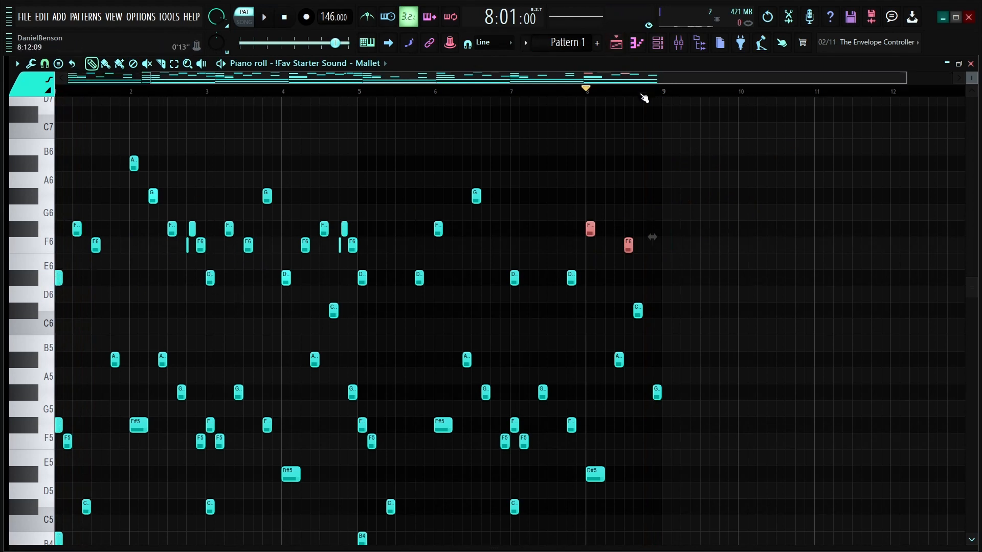
{"action": "scroll", "coordinate": [644, 204], "scroll_direction": "up", "scroll_amount": 4}
{"action": "left_click", "coordinate": [683, 198]}
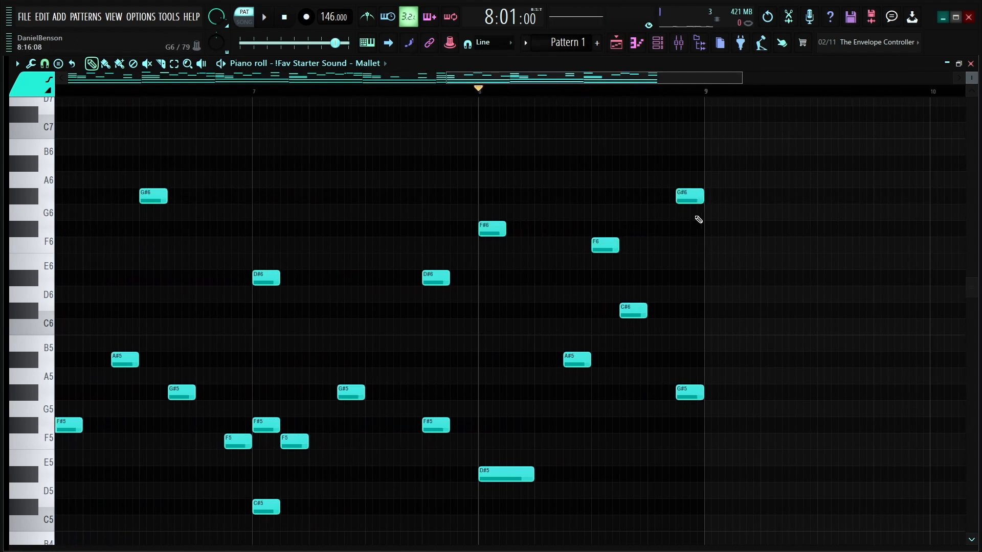
{"action": "scroll", "coordinate": [585, 110], "scroll_direction": "down", "scroll_amount": 5}
{"action": "scroll", "coordinate": [643, 195], "scroll_direction": "up", "scroll_amount": 3}
{"action": "key", "text": "space"}
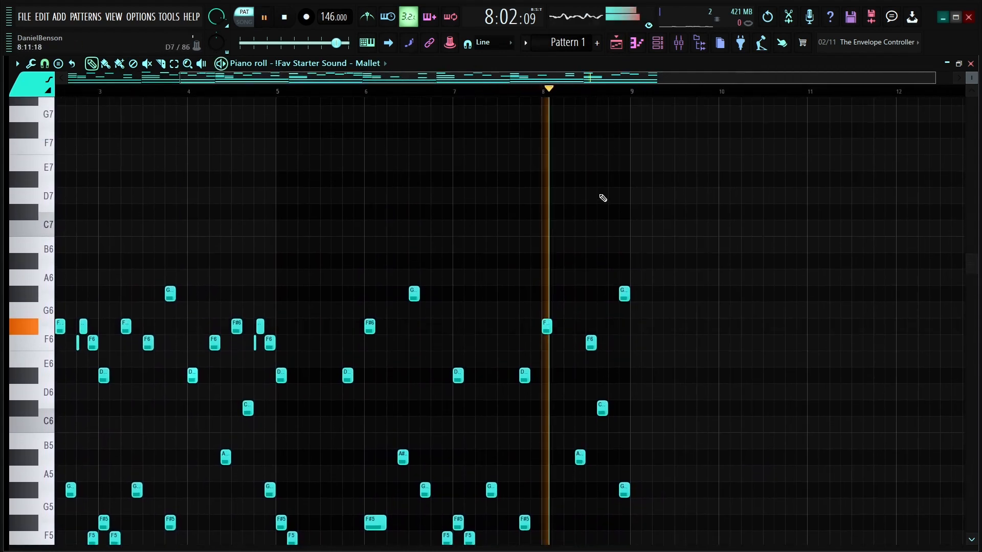
- Move bar 8's closing G#6 to step 9 above the F6, add an F#6 at step 13, and listen before returning to bar 1
{"action": "scroll", "coordinate": [551, 88], "scroll_direction": "down", "scroll_amount": 2}
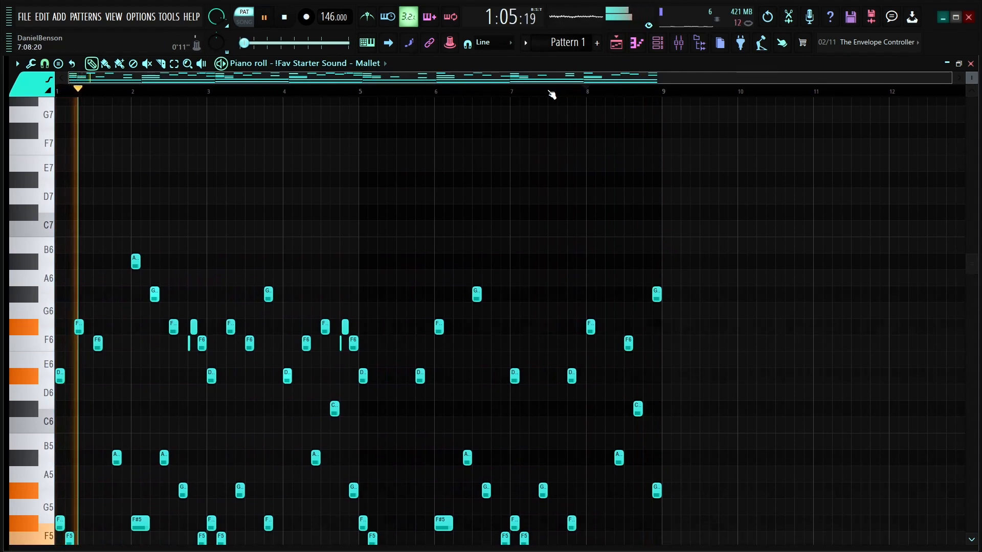
{"action": "key", "text": "space"}
{"action": "key", "text": "space"}
{"action": "scroll", "coordinate": [643, 303], "scroll_direction": "up", "scroll_amount": 3}
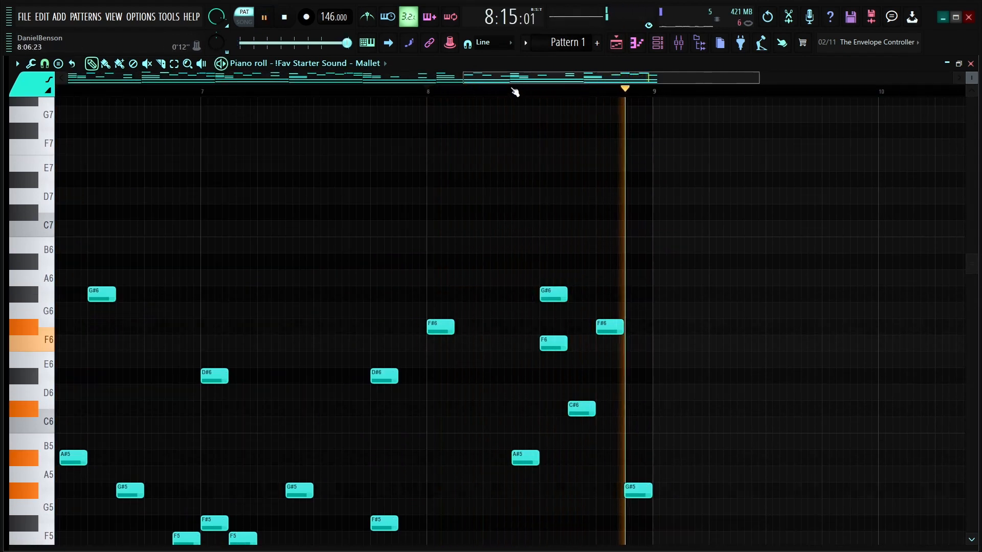
{"action": "scroll", "coordinate": [515, 92], "scroll_direction": "down", "scroll_amount": 3}
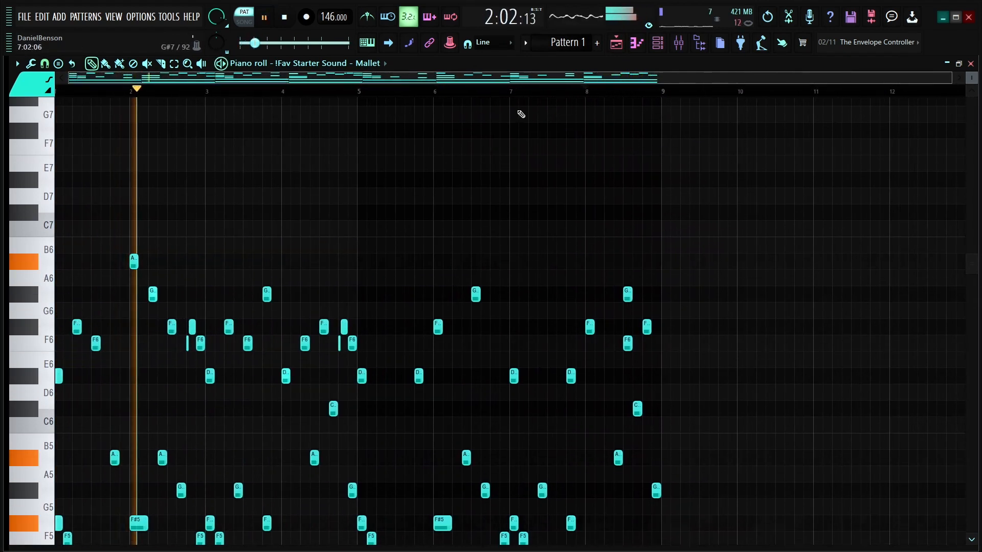
{"action": "key", "text": "space"}
{"action": "left_click", "coordinate": [59, 92]}
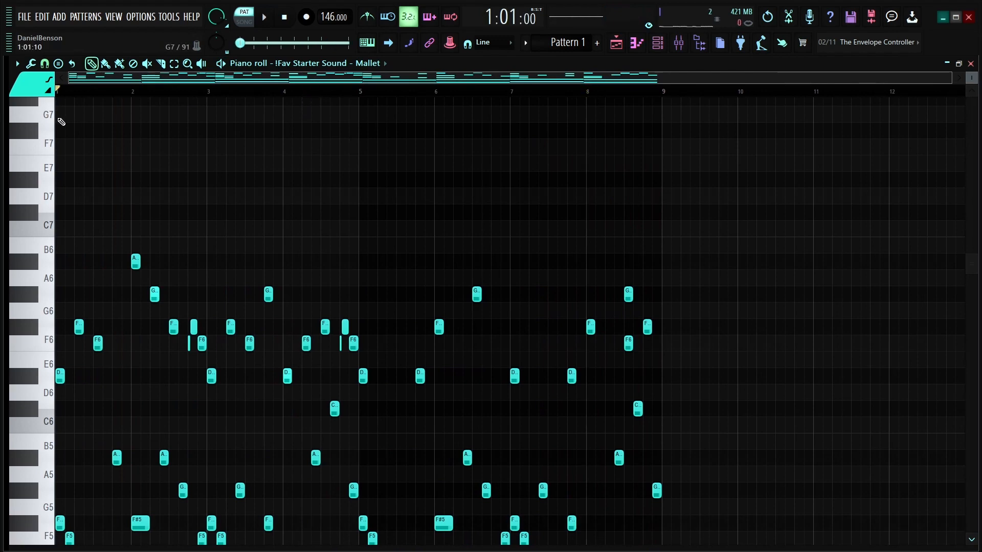
- Change the color of all the pattern's notes to purple
{"action": "scroll", "coordinate": [287, 219], "scroll_direction": "down", "scroll_amount": 9}
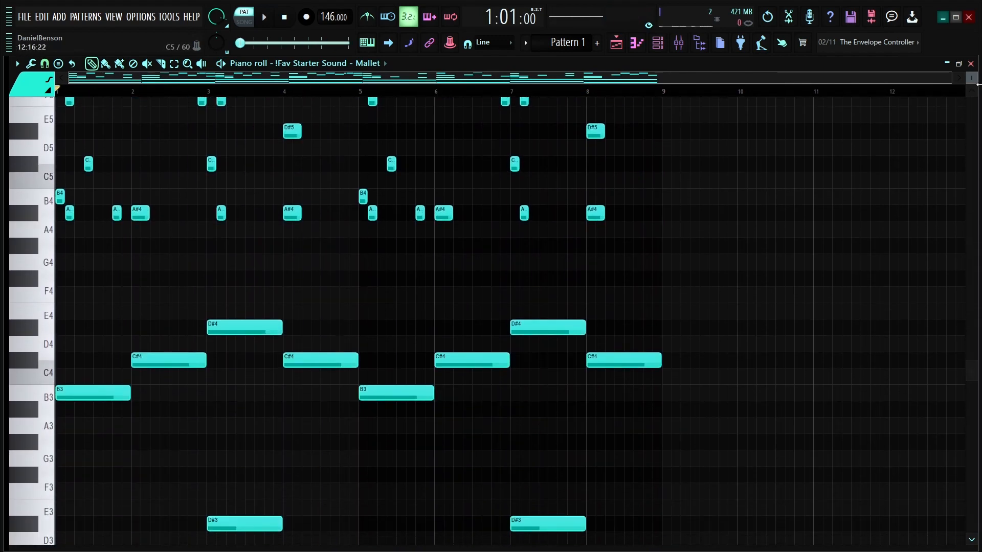
{"action": "left_click_drag", "start_coordinate": [971, 78], "coordinate": [972, 80]}
{"action": "left_click", "coordinate": [37, 92]}
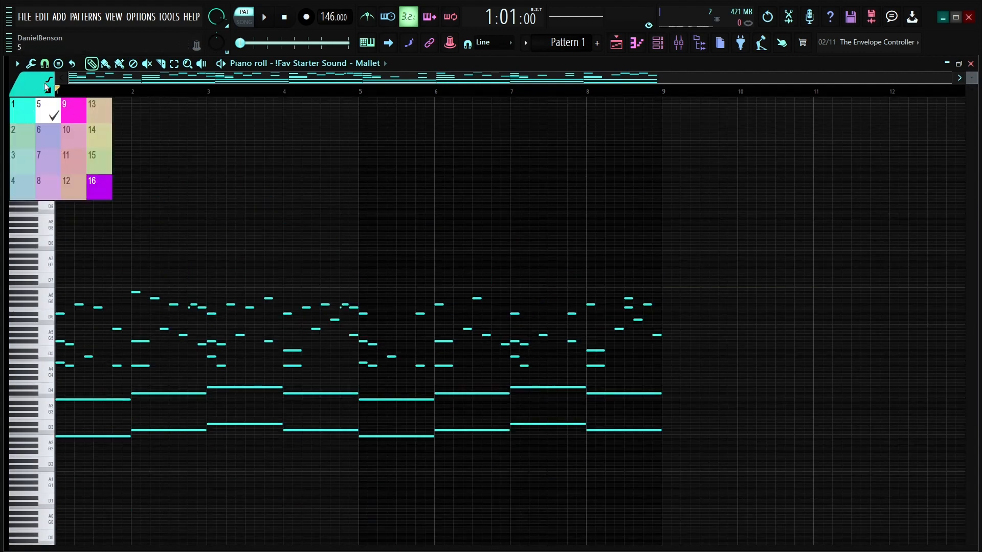
{"action": "left_click", "coordinate": [45, 86]}
{"action": "right_click", "coordinate": [27, 90]}
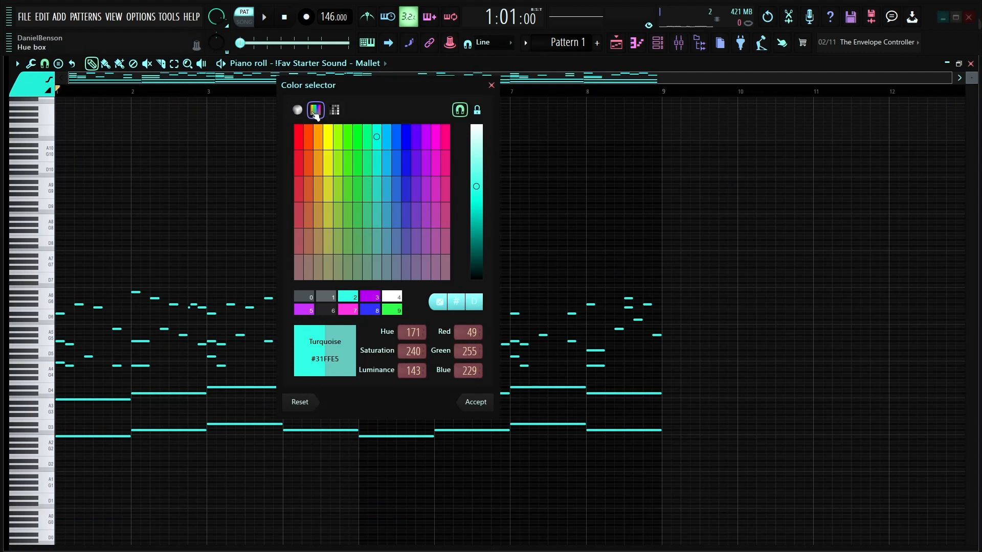
{"action": "left_click_drag", "start_coordinate": [390, 83], "coordinate": [404, 96]}
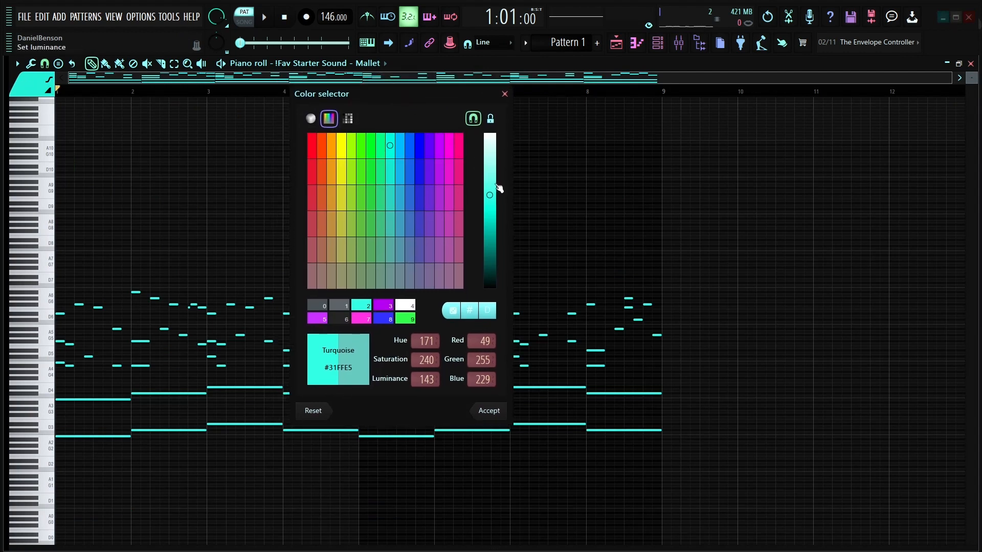
{"action": "mouse_move", "coordinate": [491, 196]}
{"action": "left_mouse_down"}
{"action": "mouse_move", "coordinate": [491, 219]}
{"action": "mouse_move", "coordinate": [495, 209]}
{"action": "left_mouse_up"}
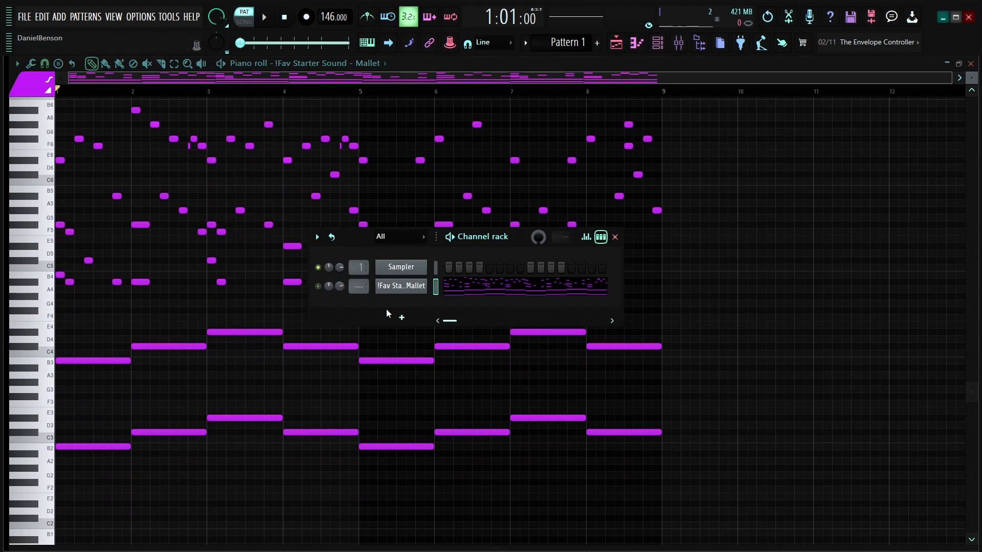
- Add a Serum instrument channel and load the Pad - Star preset
{"action": "left_click", "coordinate": [402, 318]}
{"action": "left_click", "coordinate": [532, 288]}
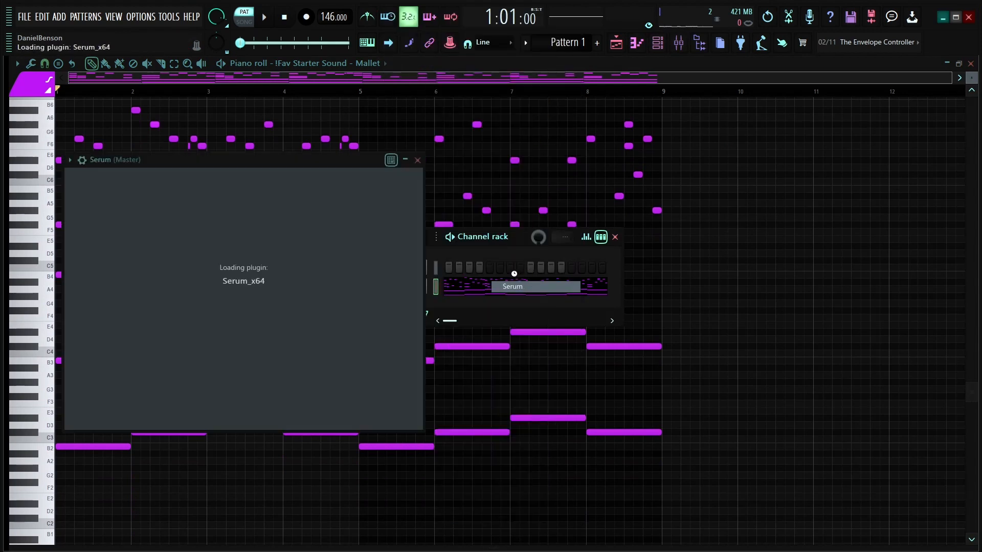
{"action": "left_click_drag", "start_coordinate": [296, 165], "coordinate": [441, 111]}
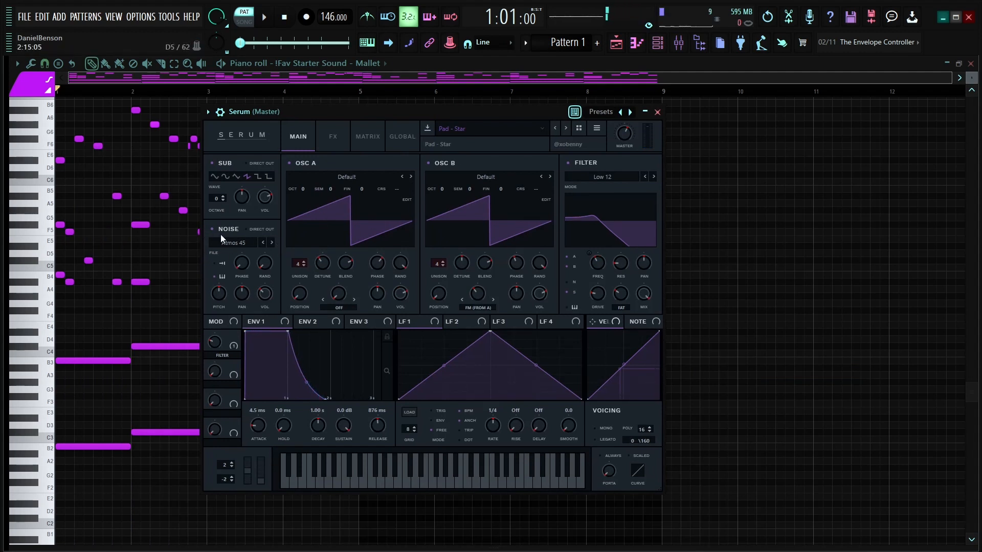
- Turn off Serum's noise and sub oscillators and close the instrument window
{"action": "left_click", "coordinate": [211, 229]}
{"action": "left_click", "coordinate": [211, 163]}
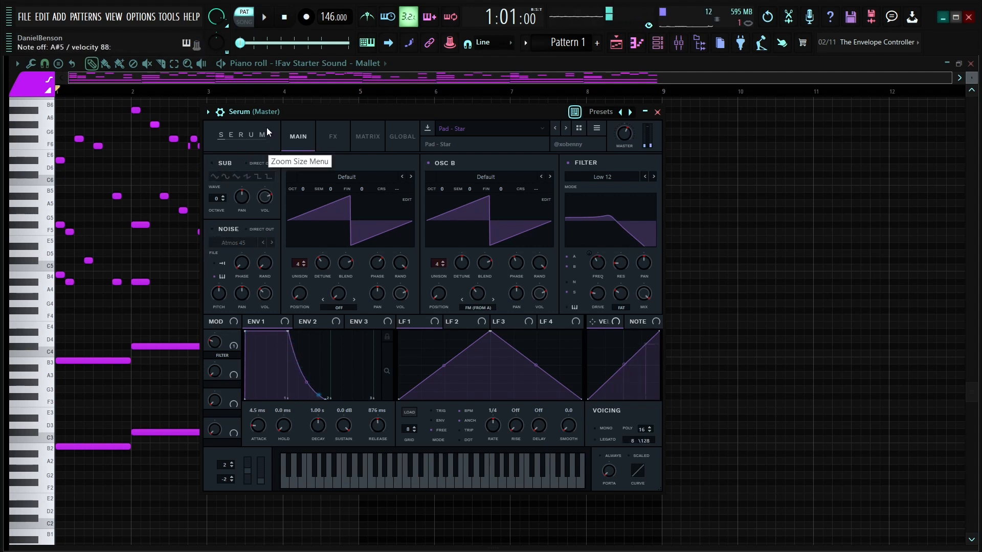
{"action": "left_click", "coordinate": [658, 112]}
- Put the mallet pattern's notes into Serum's piano roll and listen to them with the pad sound
{"action": "key", "text": "space"}
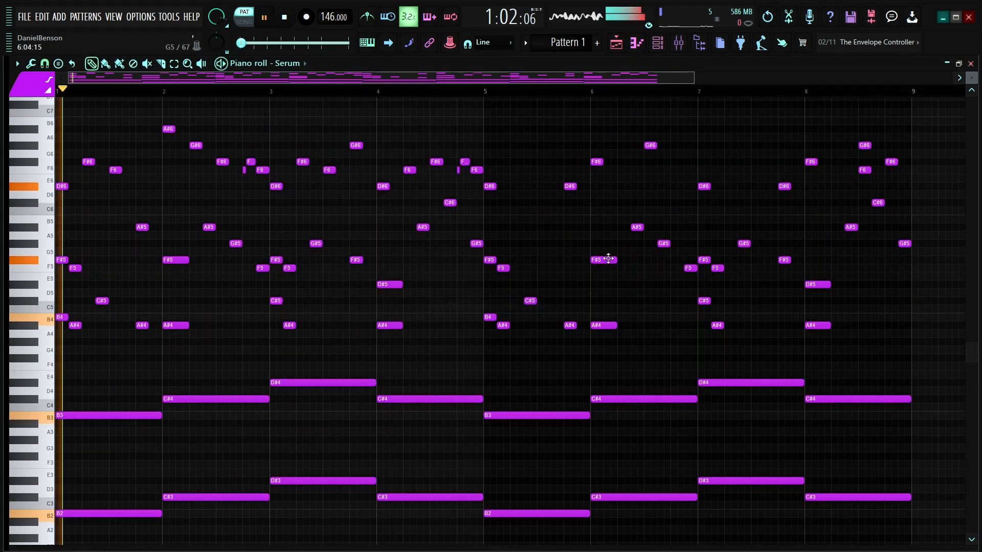
{"action": "scroll", "coordinate": [665, 96], "scroll_direction": "down", "scroll_amount": 3}
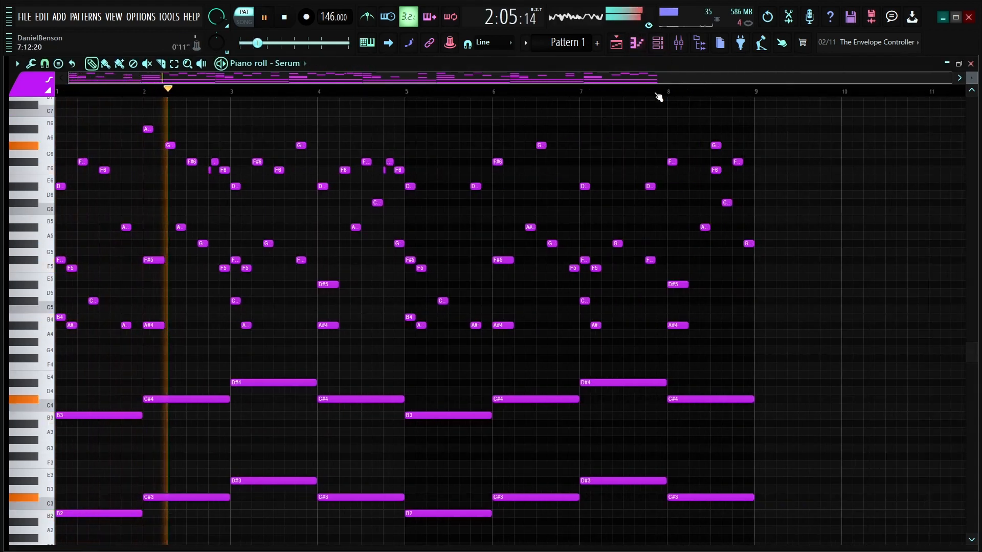
{"action": "scroll", "coordinate": [803, 405], "scroll_direction": "down", "scroll_amount": 1}
{"action": "key", "text": "space"}
- Reopen the Serum instrument's window
{"action": "left_click", "coordinate": [660, 44]}
{"action": "left_click", "coordinate": [678, 44]}
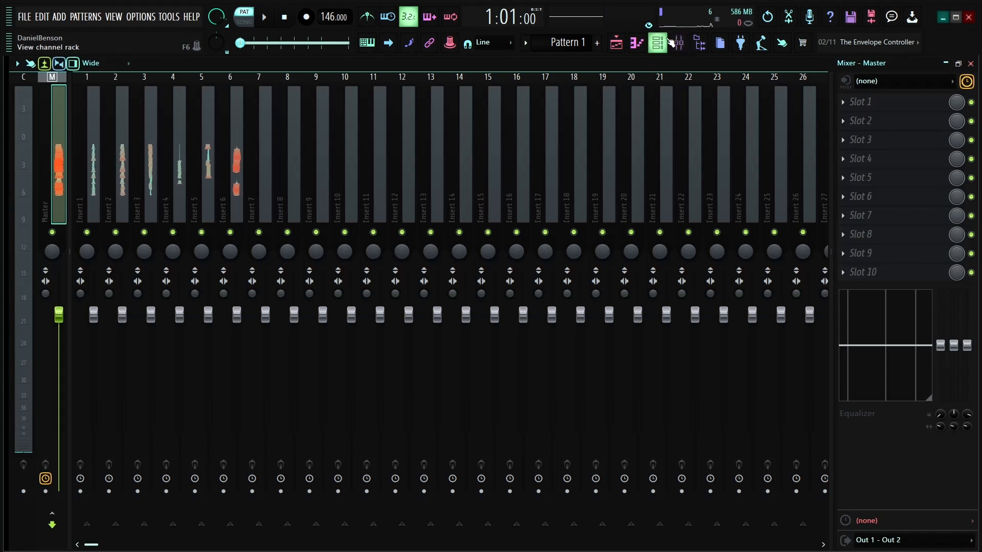
{"action": "left_click", "coordinate": [678, 44]}
{"action": "left_click", "coordinate": [413, 304]}
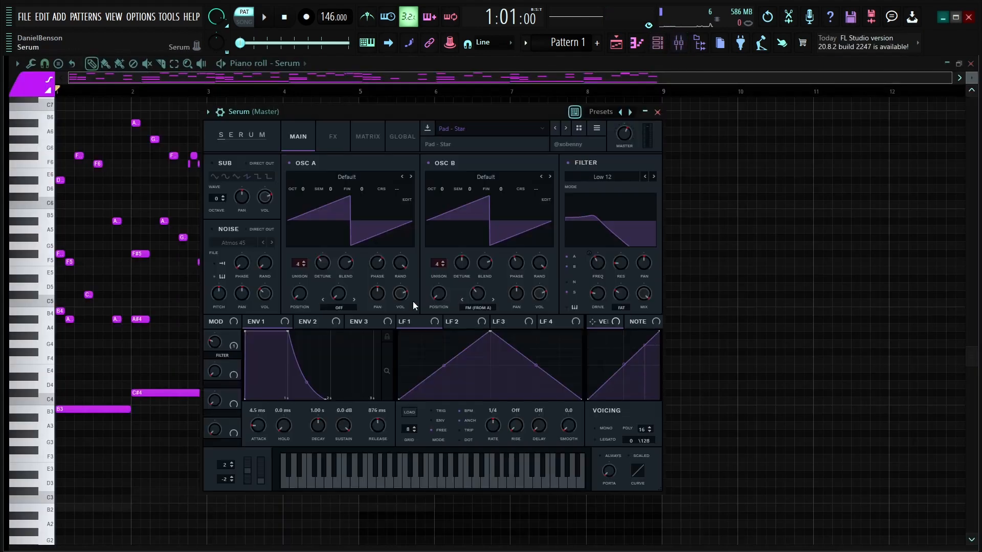
- Examine the effects used in the Serum pad preset, return to its oscillators and close the instrument window
{"action": "left_click", "coordinate": [333, 137]}
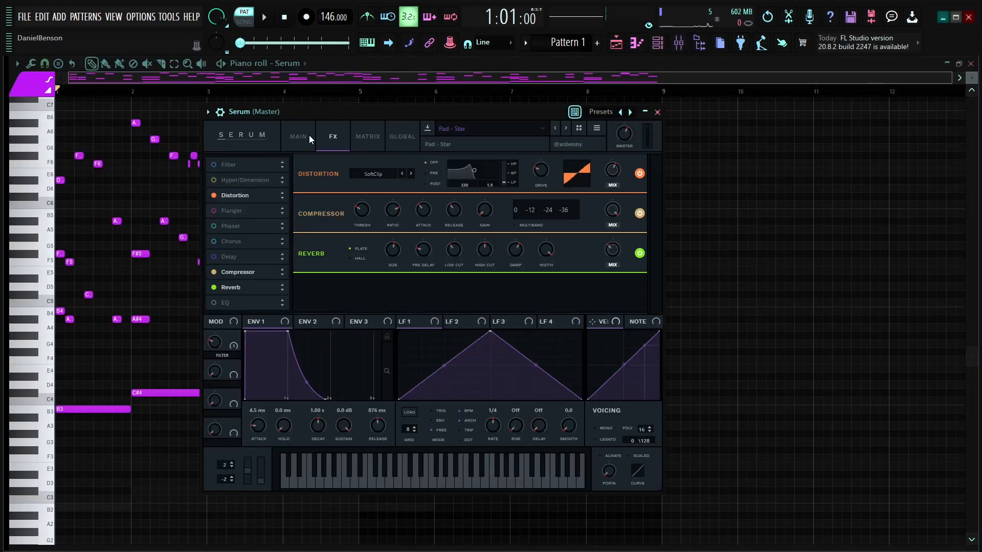
{"action": "left_click", "coordinate": [309, 135]}
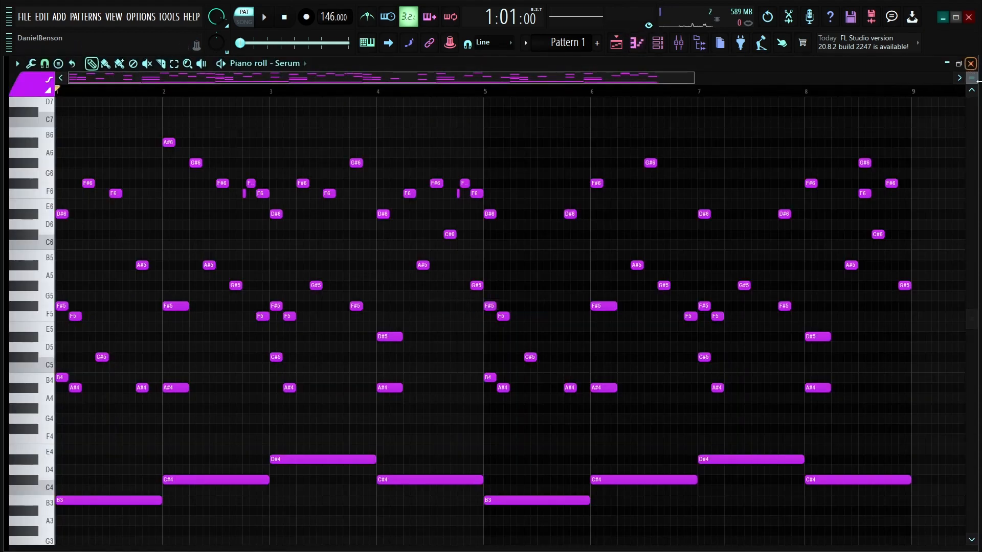
- Delete the high counter-melody notes from D#6 upward along the top of Serum's piano roll
{"action": "scroll", "coordinate": [963, 88], "scroll_direction": "up", "scroll_amount": 2}
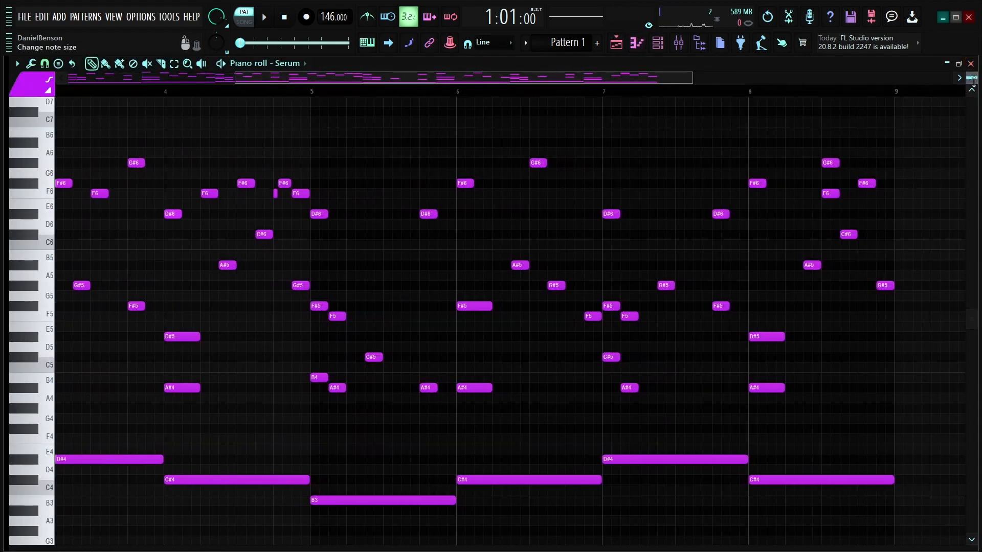
{"action": "left_click_drag", "start_coordinate": [973, 78], "coordinate": [974, 79]}
{"action": "scroll", "coordinate": [167, 100], "scroll_direction": "down", "scroll_amount": 6}
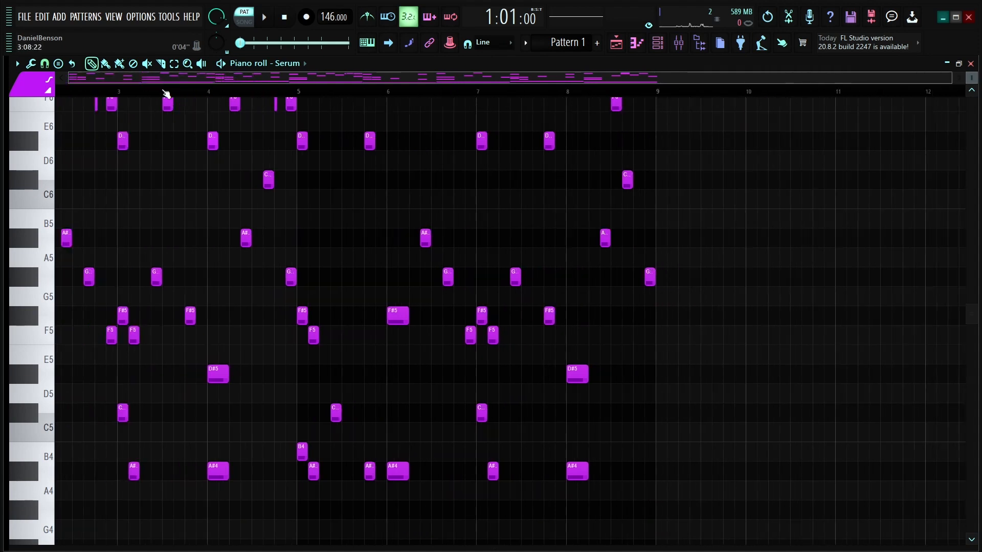
{"action": "scroll", "coordinate": [281, 291], "scroll_direction": "up", "scroll_amount": 2}
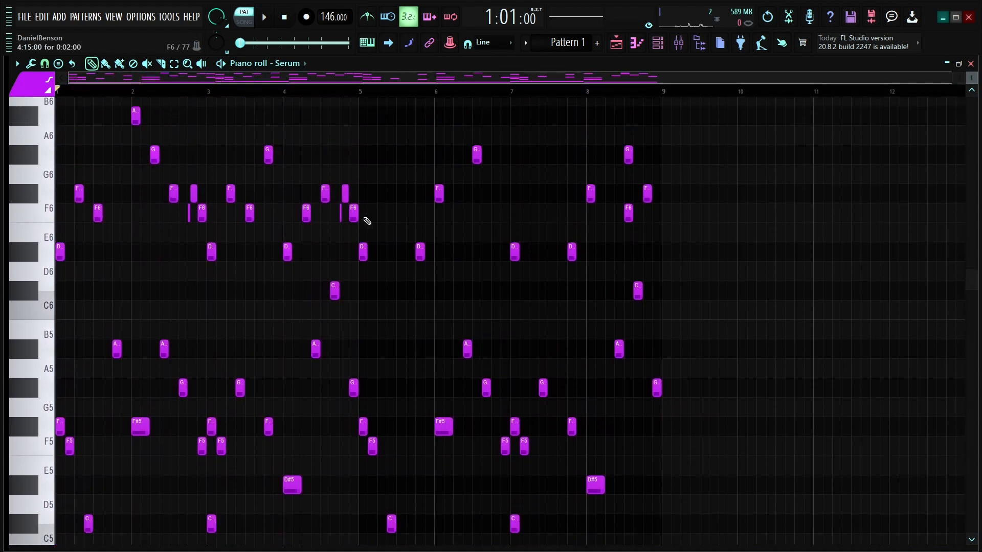
{"action": "scroll", "coordinate": [695, 318], "scroll_direction": "up", "scroll_amount": 3}
{"action": "left_click_drag", "start_coordinate": [696, 319], "coordinate": [2, 119]}
{"action": "key", "text": "Delete"}
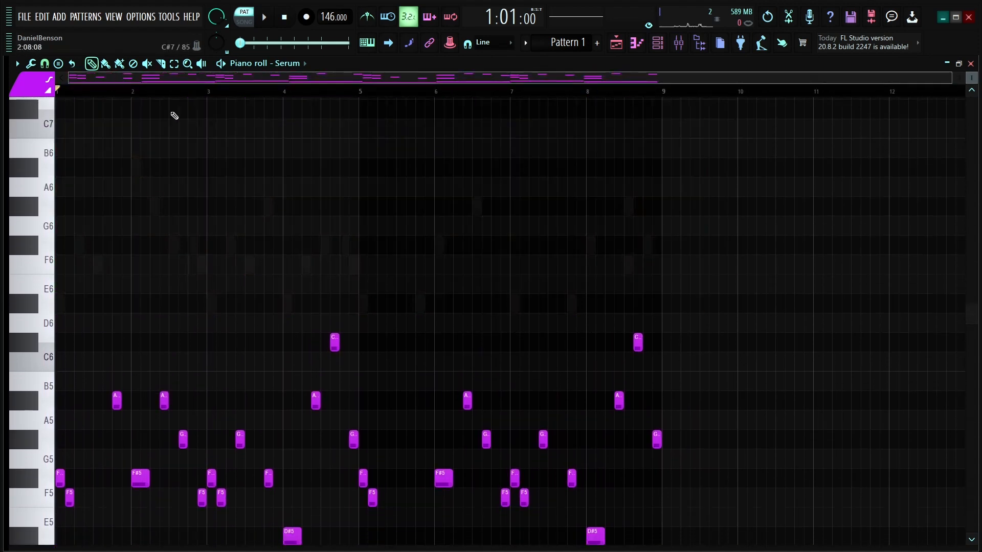
- Raise all remaining Serum notes by one octave, from the bass to the melody, and listen to the pad
{"action": "scroll", "coordinate": [205, 148], "scroll_direction": "down", "scroll_amount": 6}
{"action": "key", "text": "space"}
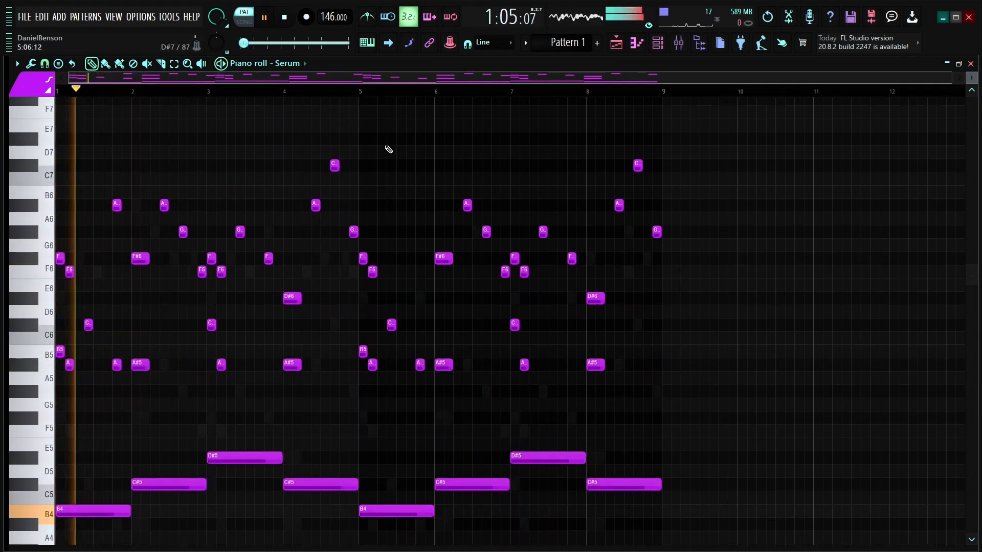
{"action": "scroll", "coordinate": [389, 149], "scroll_direction": "up", "scroll_amount": 1}
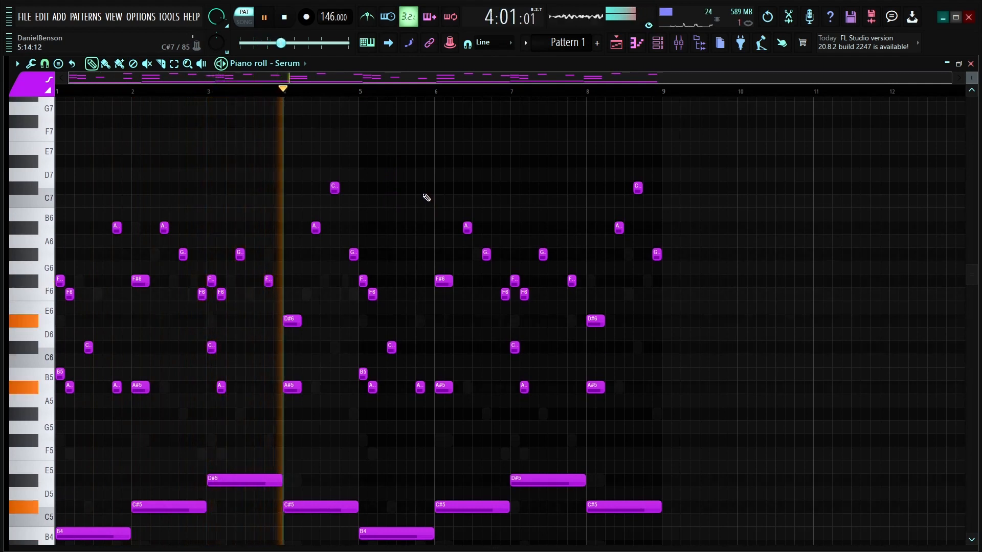
{"action": "key", "text": "space"}
- Quick render Pattern 1 as an audio clip from the playlist
{"action": "key", "text": "F6"}
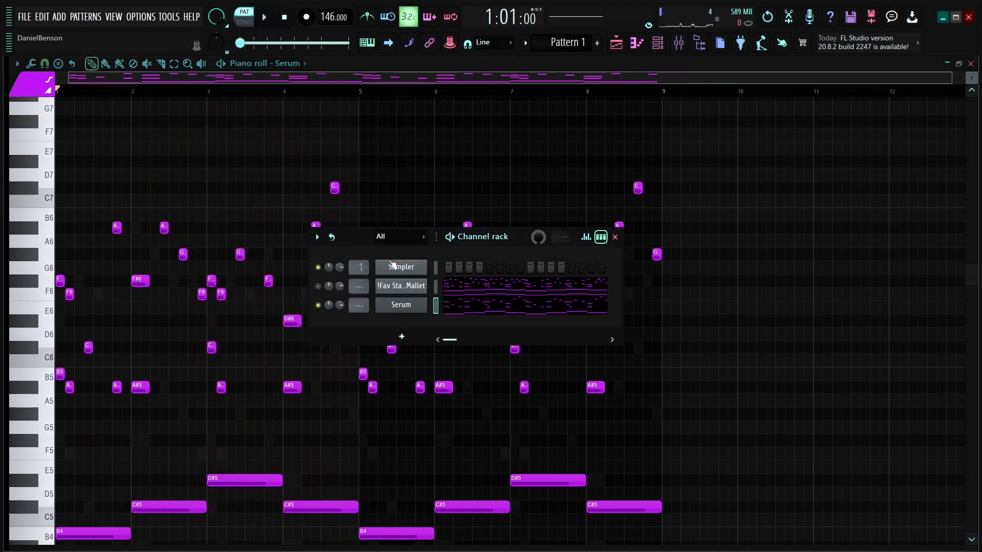
{"action": "key", "text": "F5"}
{"action": "right_click", "coordinate": [57, 100]}
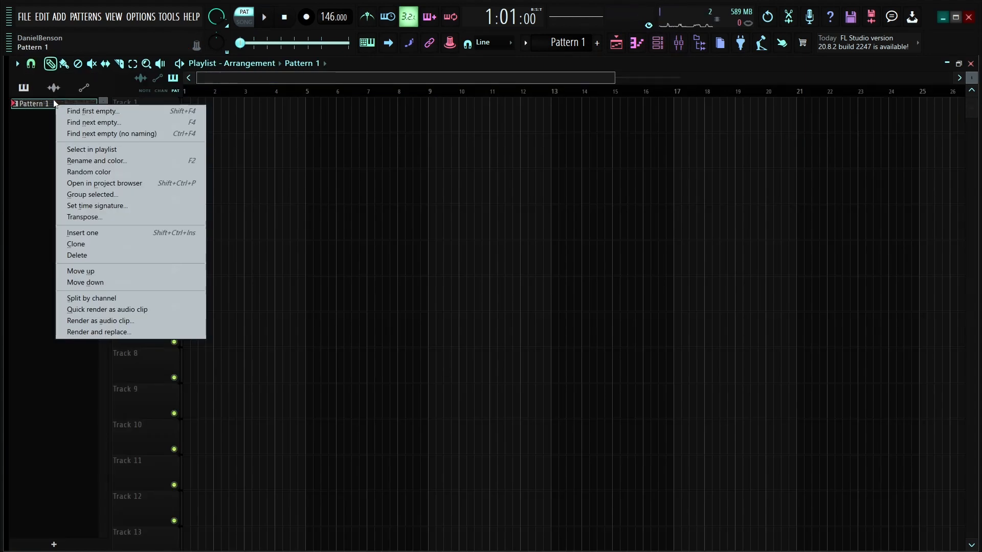
{"action": "left_click", "coordinate": [104, 312]}
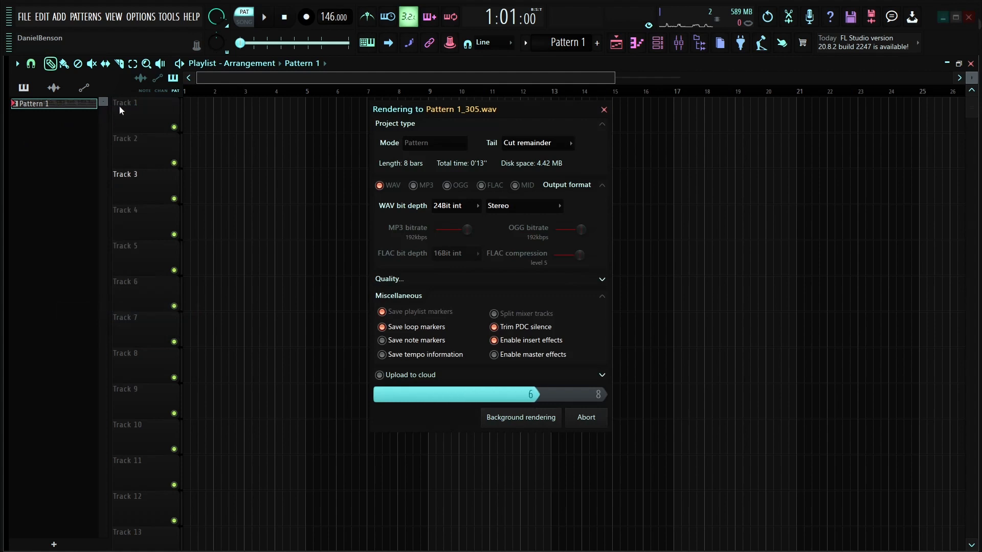
- Place the rendered Pattern 1 audio clip on Track 3, starting at bar 1
{"action": "left_click", "coordinate": [49, 107]}
{"action": "left_click_drag", "start_coordinate": [205, 191], "coordinate": [18, 202]}
{"action": "scroll", "coordinate": [396, 99], "scroll_direction": "up", "scroll_amount": 4}
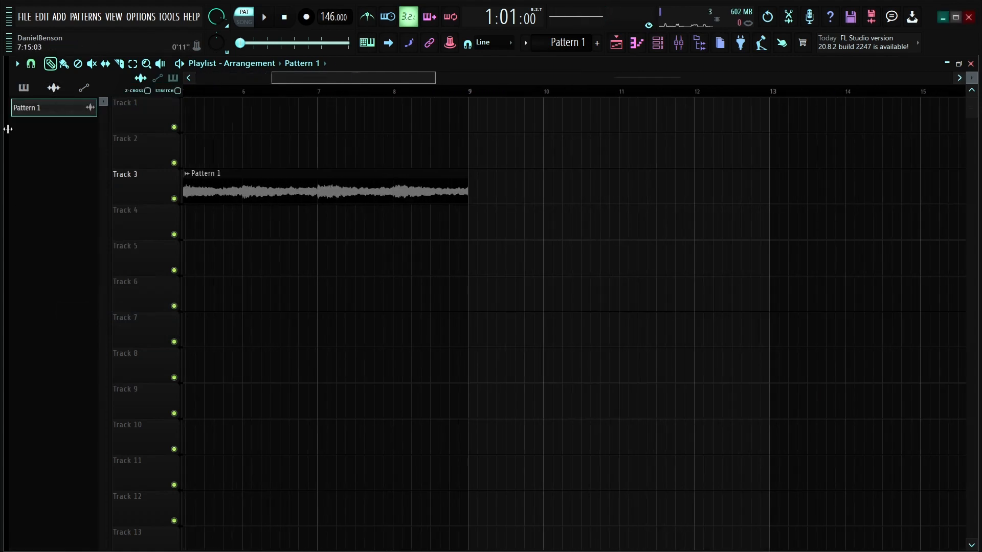
{"action": "left_click_drag", "start_coordinate": [335, 80], "coordinate": [256, 81]}
{"action": "left_click", "coordinate": [402, 297]}
{"action": "right_click", "coordinate": [435, 303]}
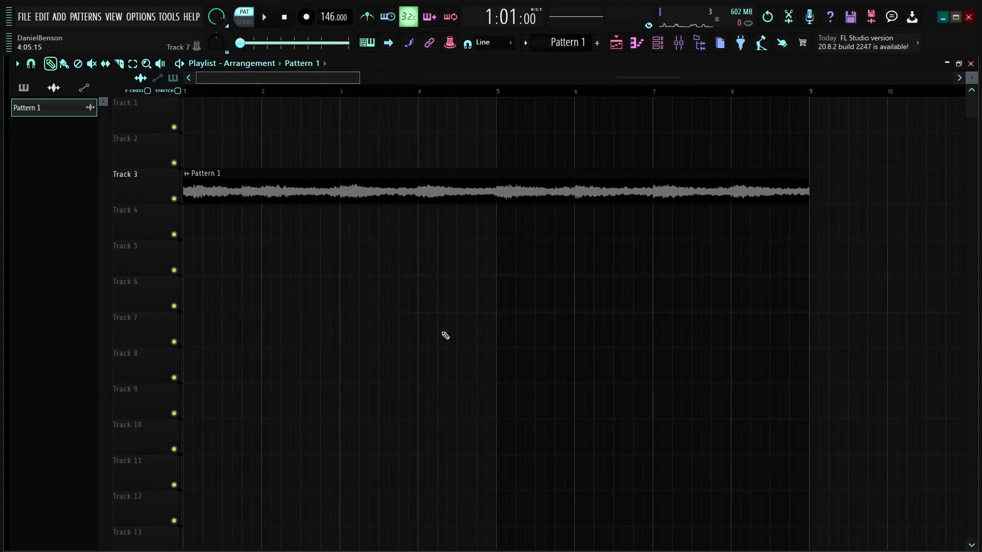
- Slice the audio clip on Track 3 at every bar line to get eight one-bar pieces
{"action": "key", "text": "c"}
{"action": "left_click", "coordinate": [499, 183]}
{"action": "left_click", "coordinate": [578, 187]}
- Move the one-bar slices from Track 3 to Track 5 in reverse order, last slice first, and reverse the clip's audio
{"action": "left_click_drag", "start_coordinate": [762, 198], "coordinate": [772, 208]}
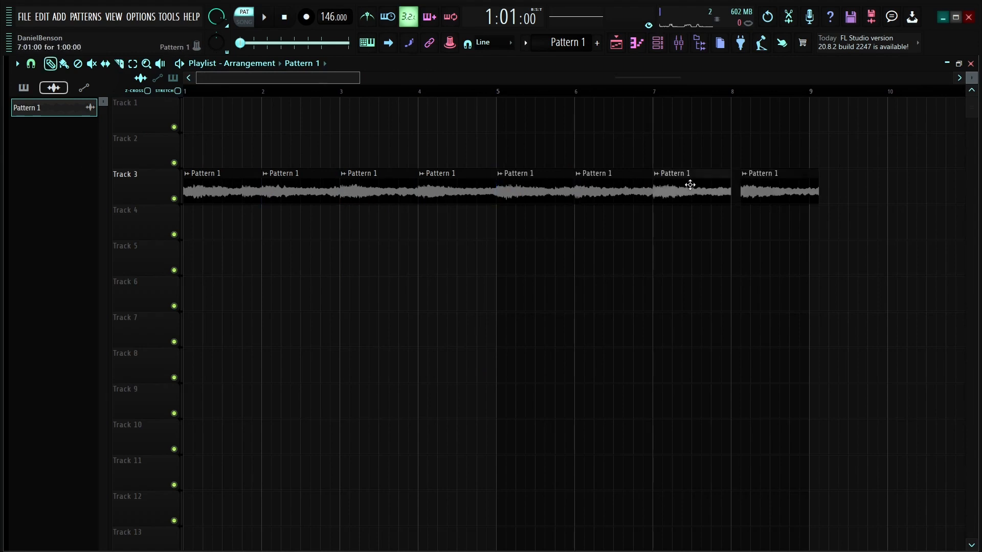
{"action": "left_click_drag", "start_coordinate": [687, 185], "coordinate": [696, 181]}
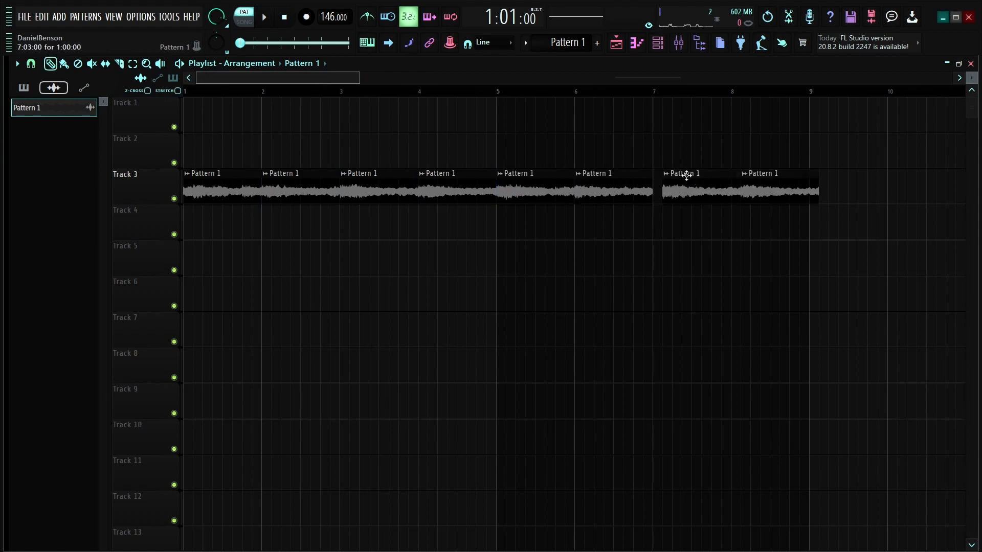
{"action": "left_click_drag", "start_coordinate": [793, 190], "coordinate": [136, 263]}
{"action": "left_click_drag", "start_coordinate": [713, 185], "coordinate": [305, 234]}
{"action": "left_click_drag", "start_coordinate": [640, 184], "coordinate": [372, 264]}
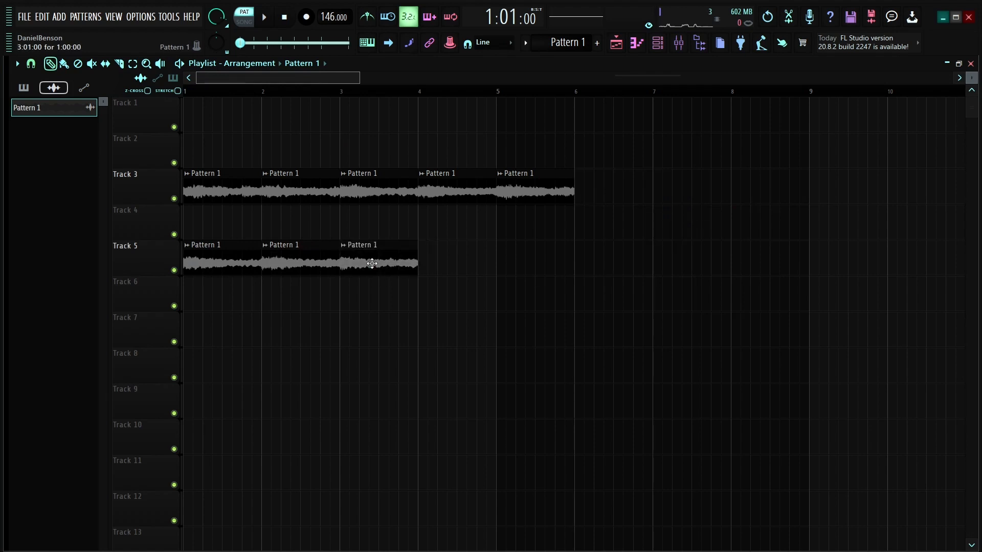
{"action": "key", "text": "space"}
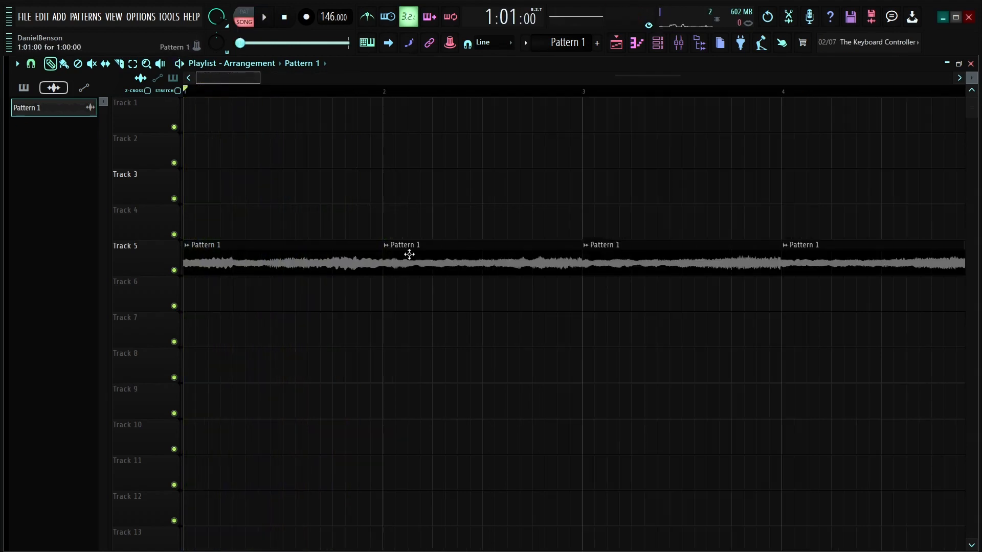
- Select the slices at bars 2 and 3 on Track 5 and listen to the transitions between slices
{"action": "left_click_drag", "start_coordinate": [412, 254], "coordinate": [375, 225]}
{"action": "left_click_drag", "start_coordinate": [608, 227], "coordinate": [557, 293]}
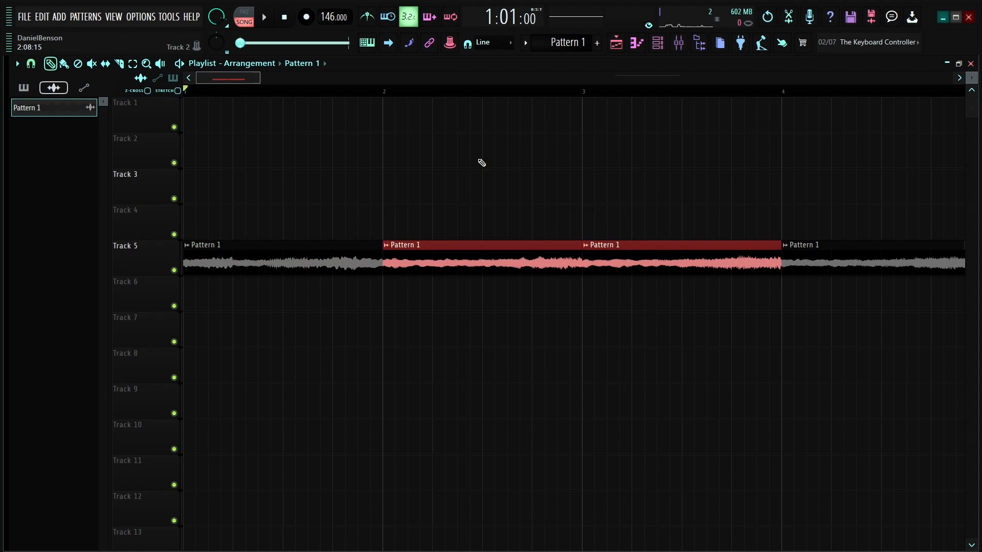
{"action": "key", "text": "space"}
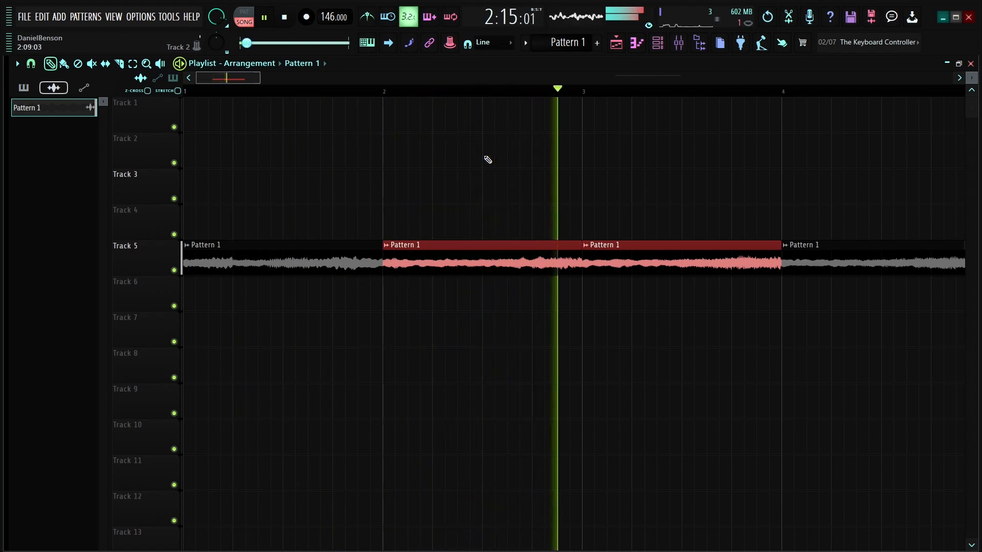
{"action": "key", "text": "space"}
- Set the Pattern 1 audio clip's declicking mode to Generic (bleeding) and play the reversed slices
{"action": "scroll", "coordinate": [355, 93], "scroll_direction": "up", "scroll_amount": 3}
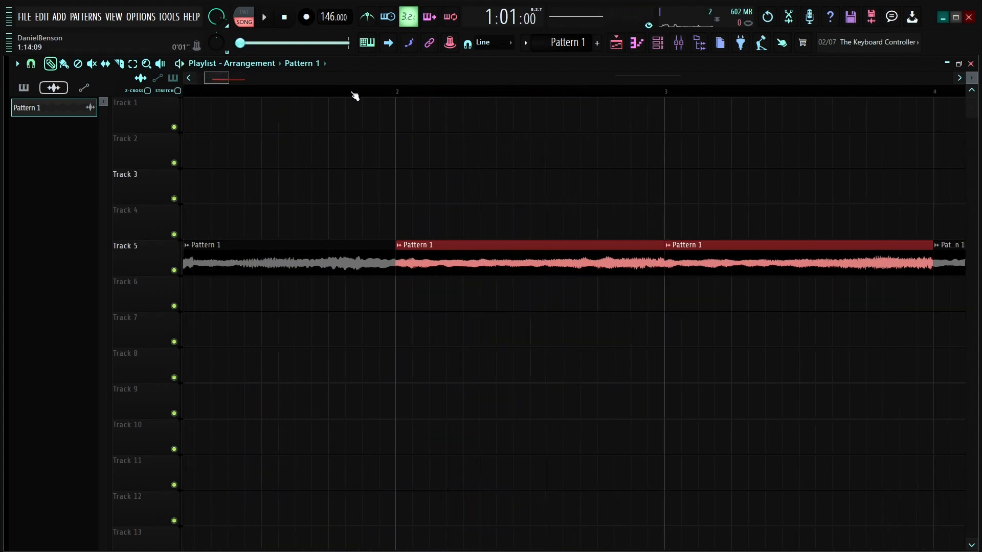
{"action": "scroll", "coordinate": [315, 93], "scroll_direction": "down", "scroll_amount": 7}
{"action": "scroll", "coordinate": [316, 94], "scroll_direction": "up", "scroll_amount": 2}
{"action": "scroll", "coordinate": [315, 101], "scroll_direction": "down", "scroll_amount": 1}
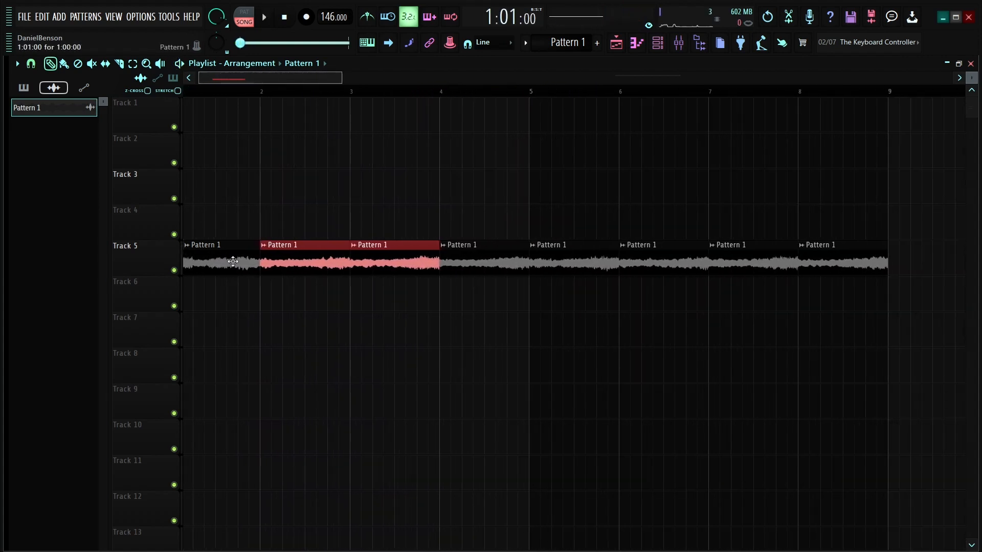
{"action": "key", "text": "ctrl+a"}
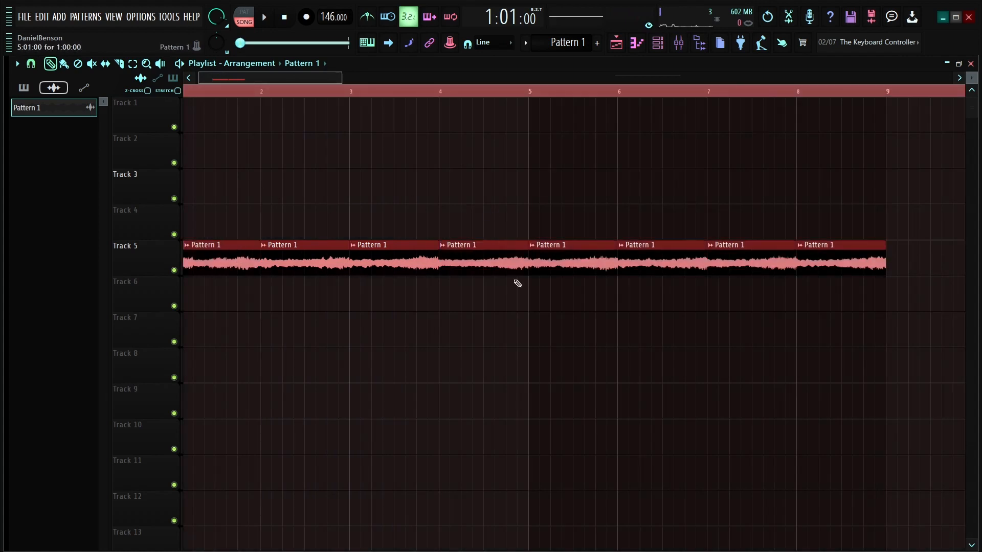
{"action": "double_click", "coordinate": [231, 266]}
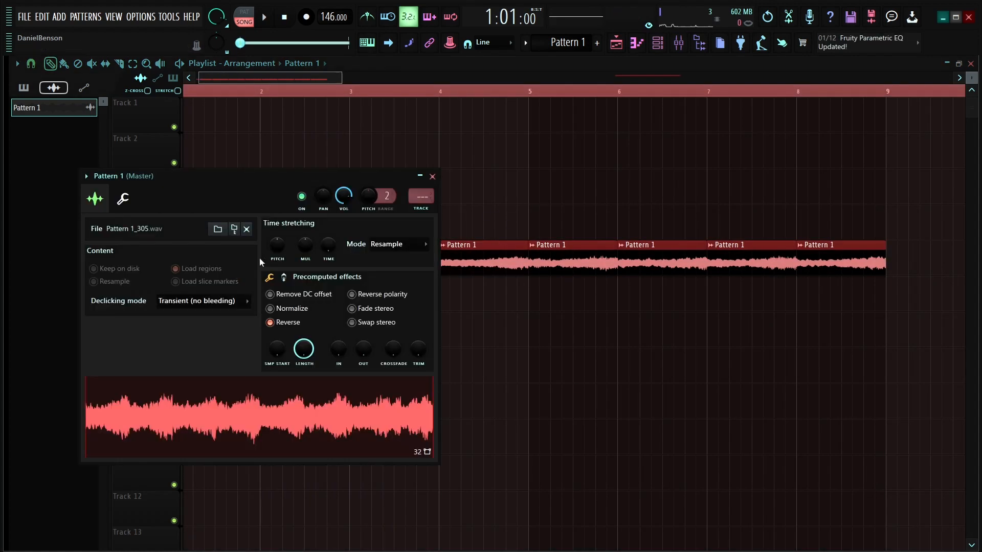
{"action": "left_click", "coordinate": [184, 301]}
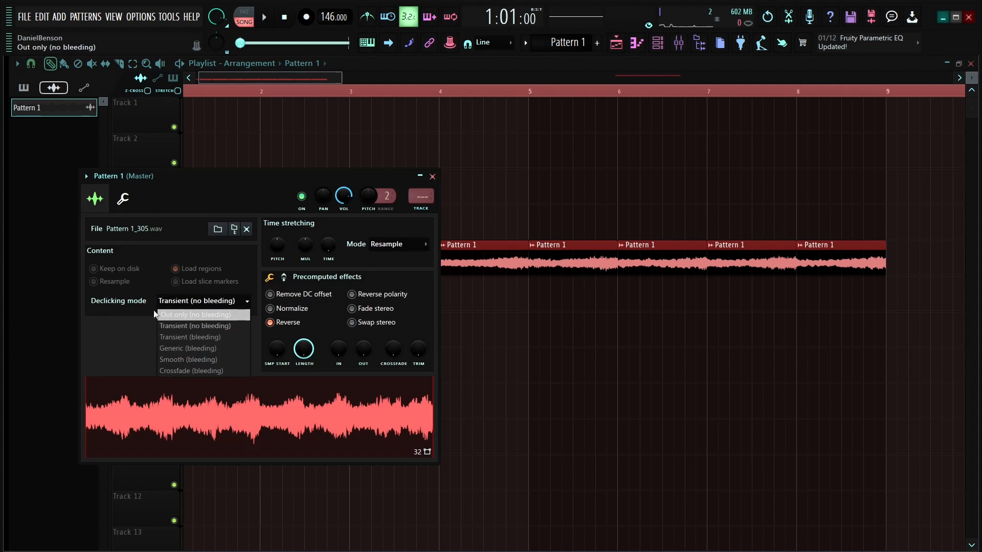
{"action": "left_click", "coordinate": [177, 350]}
{"action": "left_click", "coordinate": [433, 176]}
{"action": "key", "text": "space"}
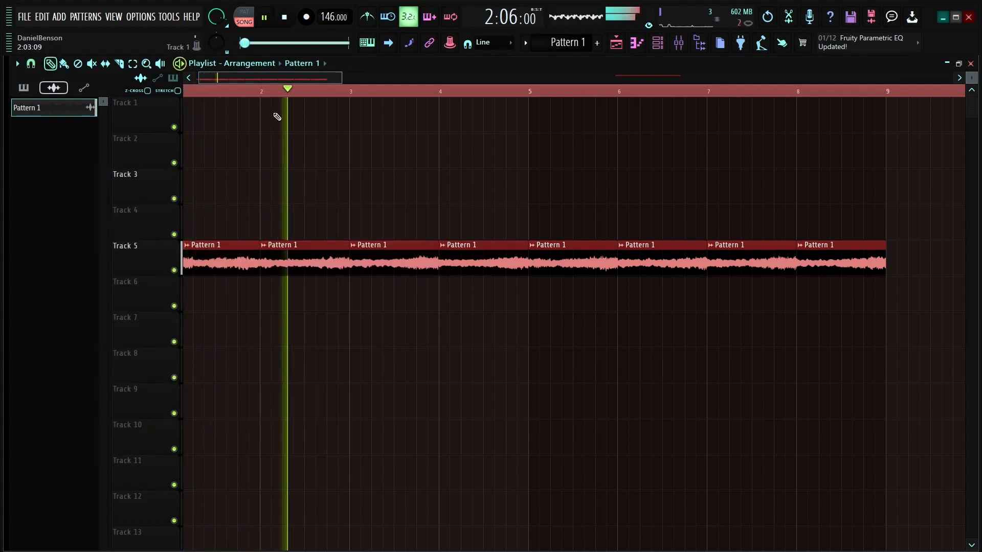
- Select the playlist time range covering the eight bars of slices, from bar 1 to the start of bar 9
{"action": "scroll", "coordinate": [262, 92], "scroll_direction": "down", "scroll_amount": 4}
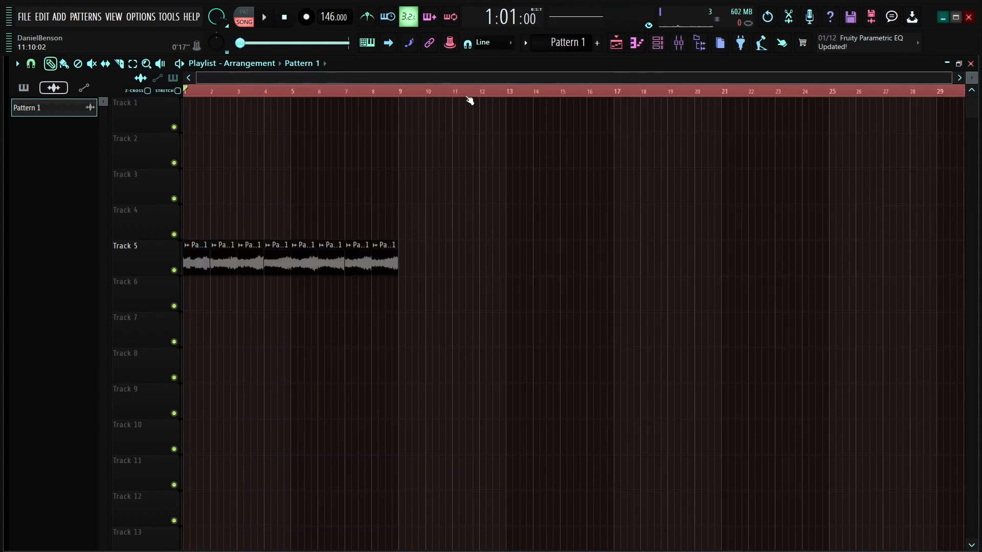
{"action": "double_click", "coordinate": [412, 92]}
{"action": "scroll", "coordinate": [414, 92], "scroll_direction": "up", "scroll_amount": 1}
{"action": "left_click_drag", "start_coordinate": [444, 92], "coordinate": [2, 140]}
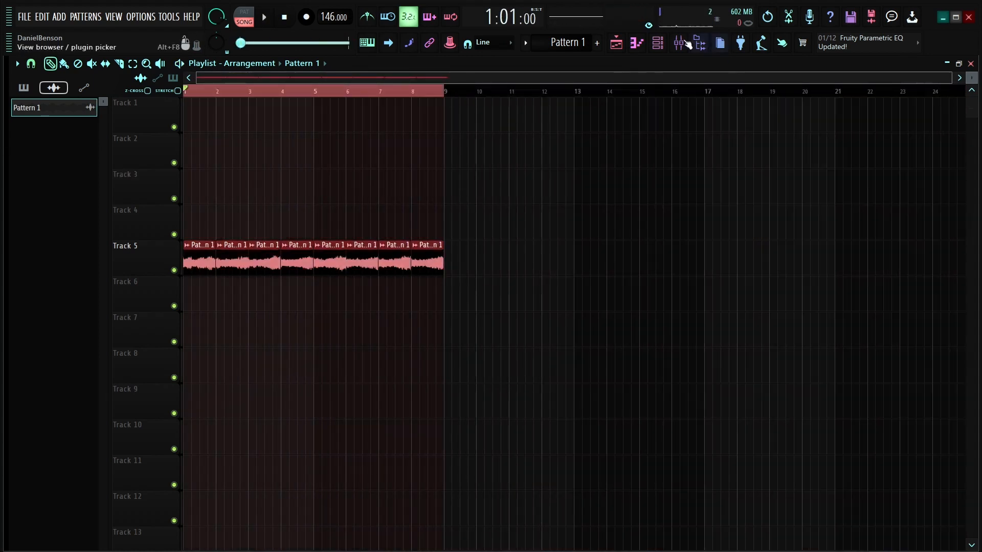
- Render the Master mixer track over the song selection as 32Bit float stereo and replace the Track 5 slices with the rendered clip
{"action": "left_click", "coordinate": [684, 43]}
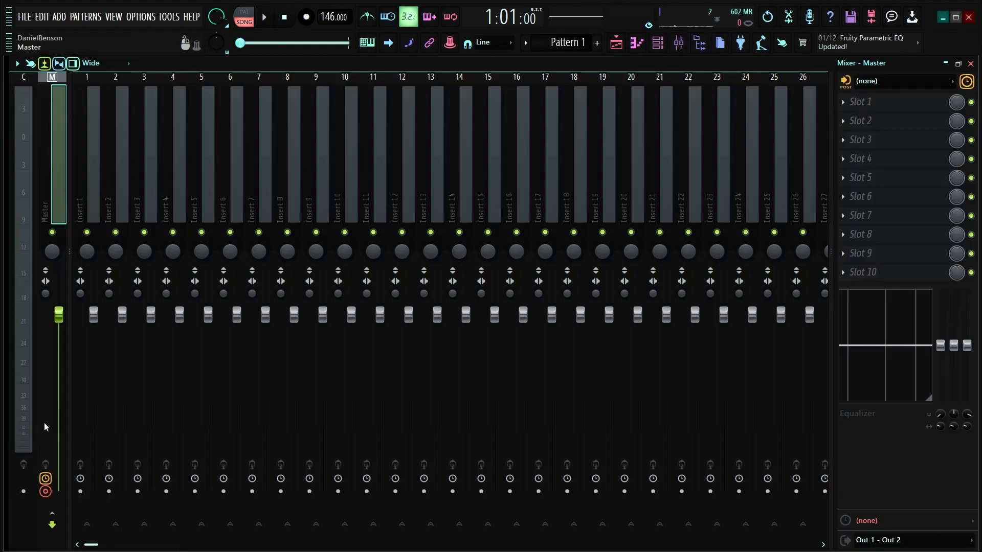
{"action": "key", "text": "ctrl+alt+r"}
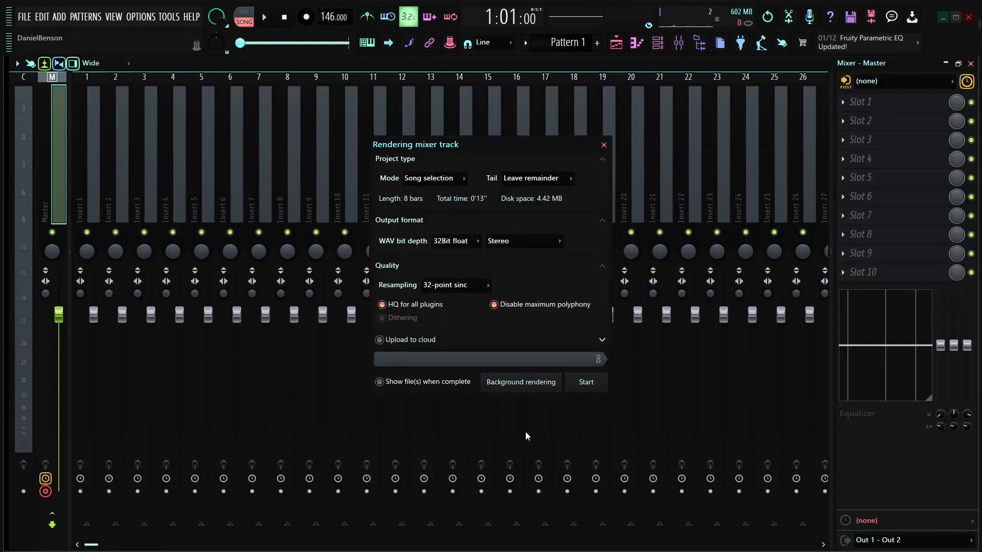
{"action": "left_click", "coordinate": [598, 389]}
{"action": "left_click_drag", "start_coordinate": [222, 129], "coordinate": [128, 267]}
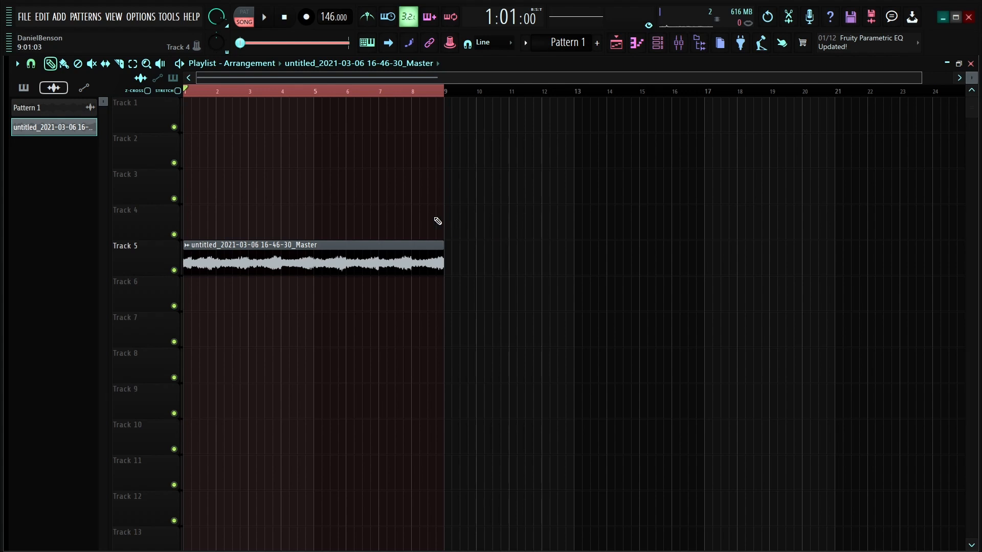
- Route the rendered master clip to mixer track 1 and disarm recording on the Master track
{"action": "scroll", "coordinate": [271, 93], "scroll_direction": "up", "scroll_amount": 4}
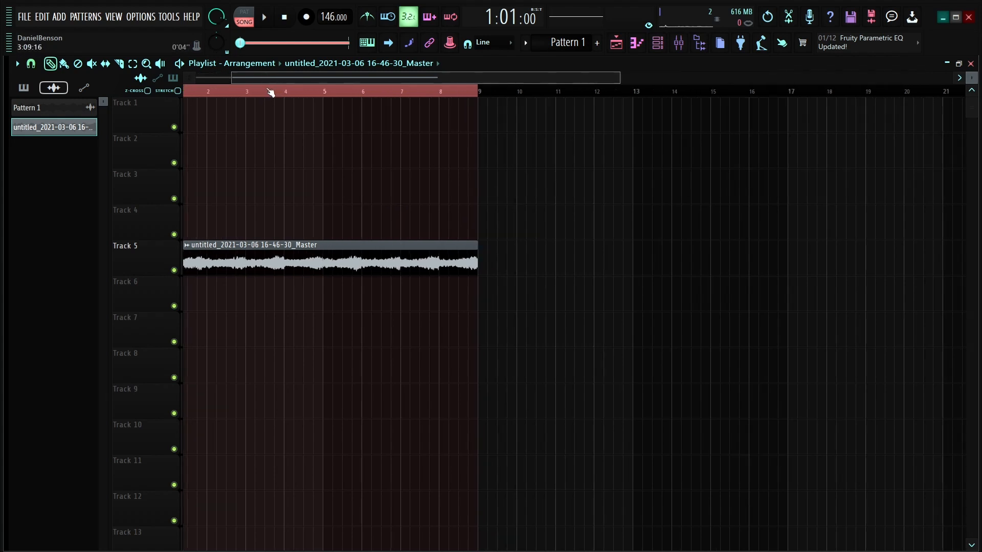
{"action": "double_click", "coordinate": [309, 263]}
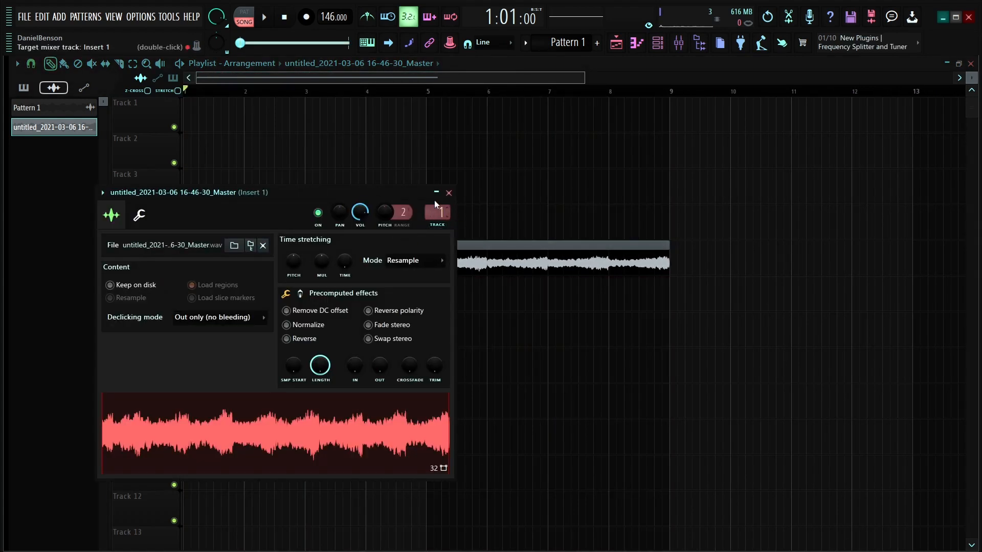
{"action": "left_click", "coordinate": [449, 194]}
{"action": "key", "text": "F9"}
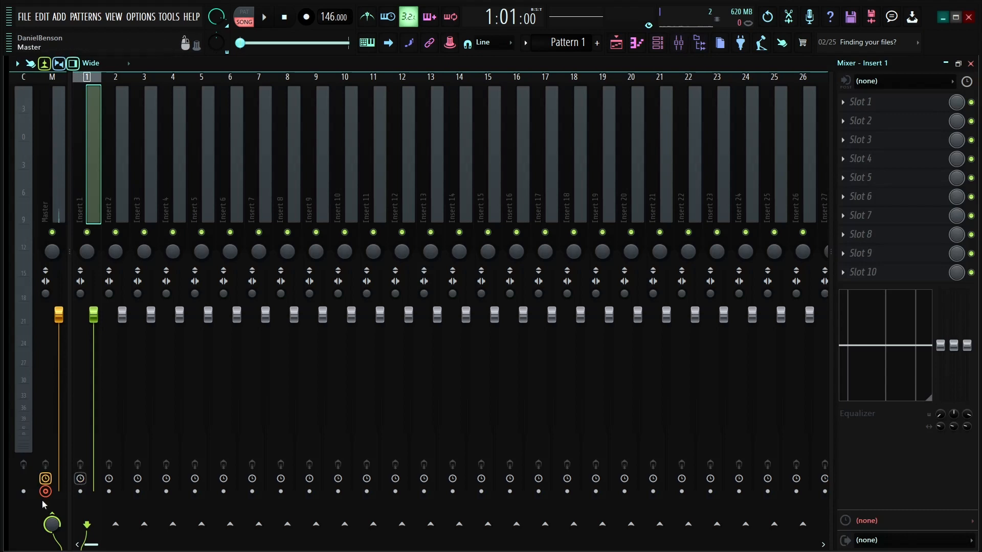
{"action": "left_click", "coordinate": [45, 492]}
- Load Fruity Parametric EQ 2 in an effect slot of Insert 1
{"action": "left_click", "coordinate": [92, 213]}
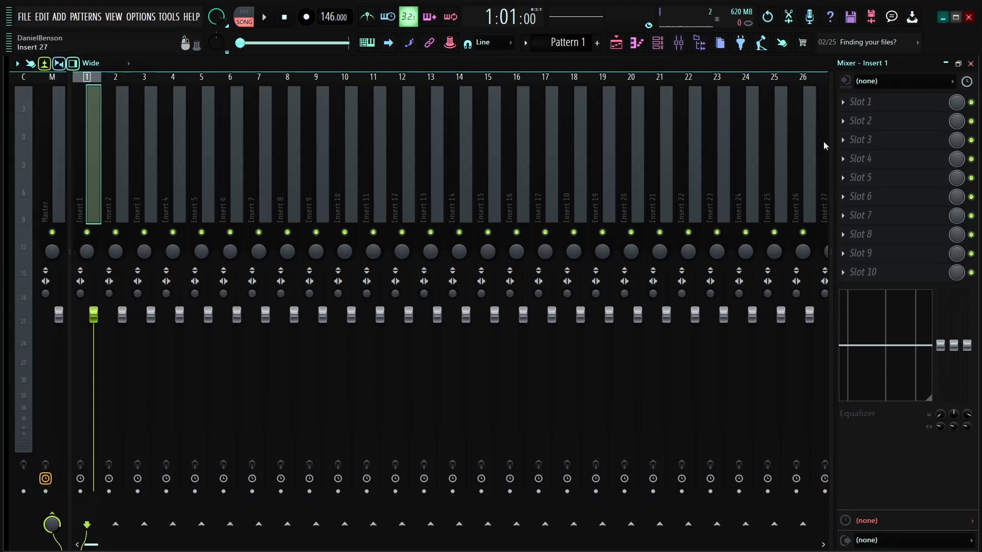
{"action": "left_click", "coordinate": [861, 102]}
{"action": "left_click", "coordinate": [675, 102]}
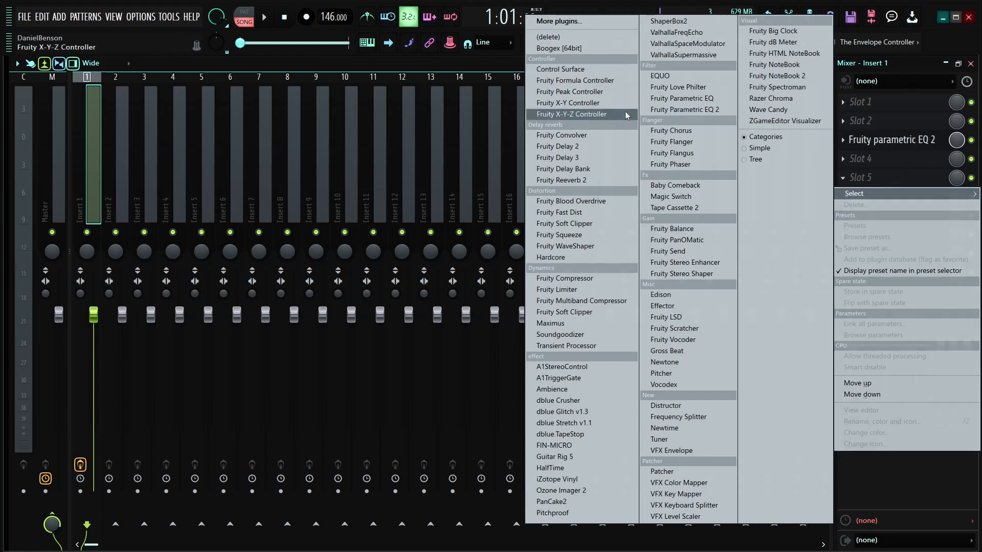
- Load another Fruity Parametric EQ 2 in slot 5 of Insert 1 and pull bands 7 and 4 below zero during playback
{"action": "left_click", "coordinate": [725, 111]}
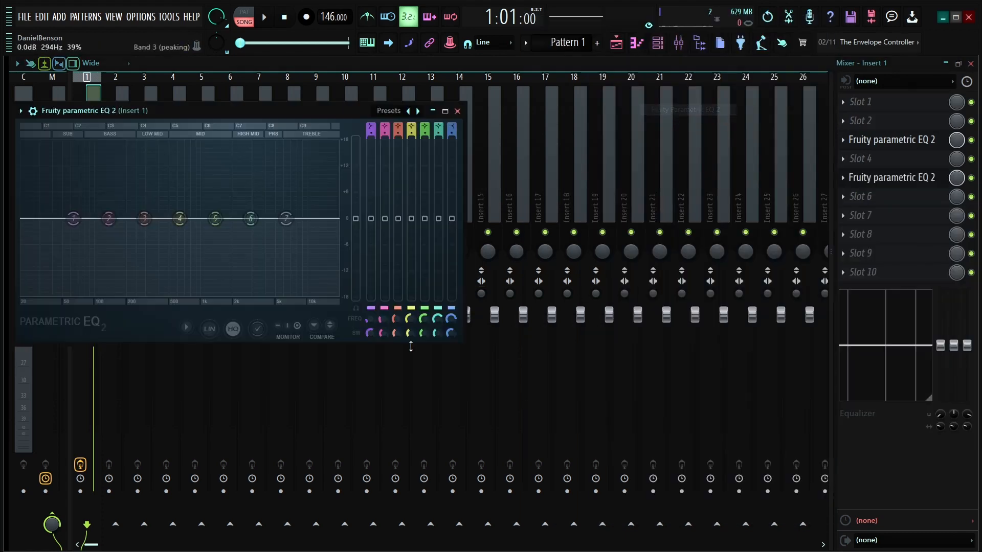
{"action": "key", "text": "space"}
{"action": "left_click_drag", "start_coordinate": [288, 220], "coordinate": [230, 254]}
{"action": "left_click_drag", "start_coordinate": [181, 221], "coordinate": [168, 253]}
{"action": "scroll", "coordinate": [165, 243], "scroll_direction": "up", "scroll_amount": 5}
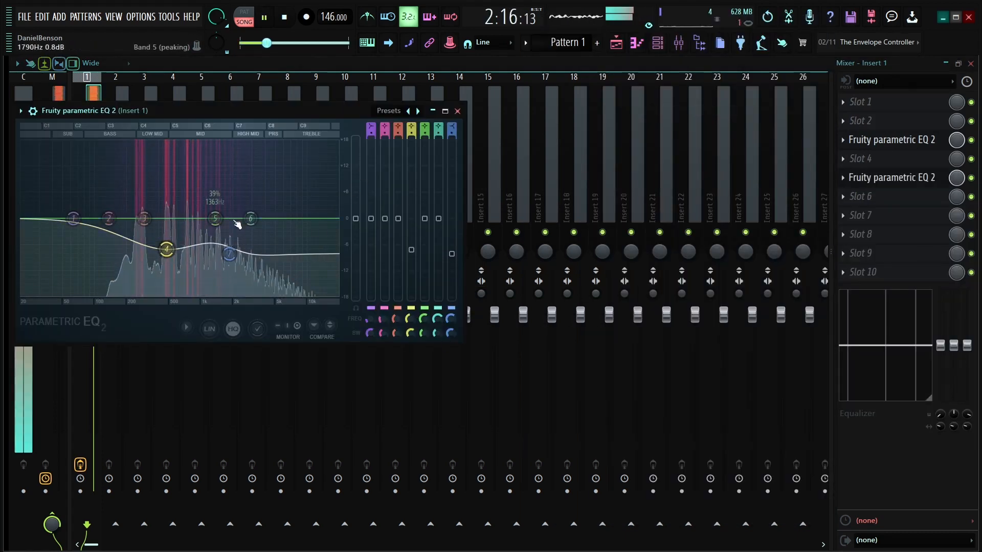
- Raise EQ bands 5 and 6 slightly, deepen the cuts on bands 7 and 4, and nudge band 3
{"action": "left_click_drag", "start_coordinate": [251, 225], "coordinate": [219, 215]}
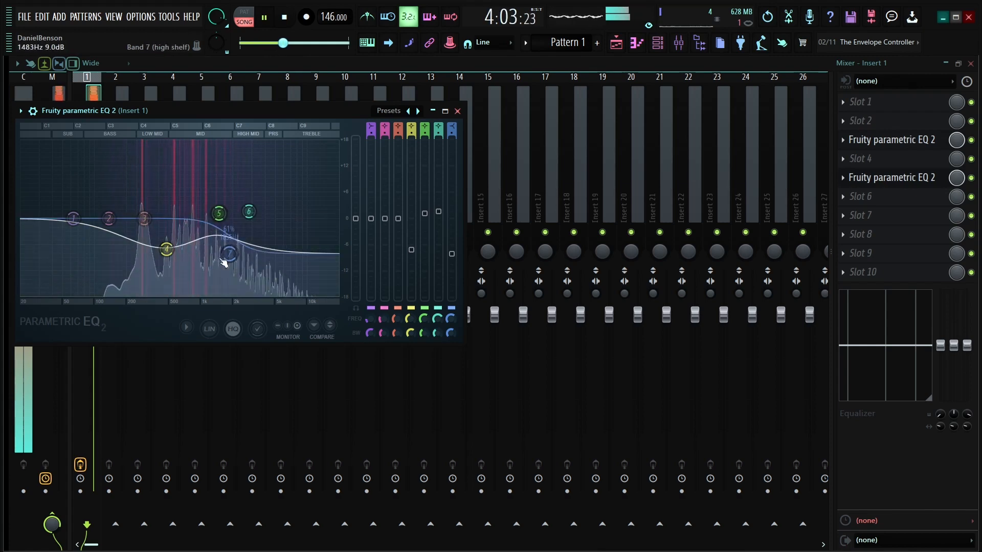
{"action": "left_click_drag", "start_coordinate": [228, 258], "coordinate": [234, 274]}
{"action": "left_click_drag", "start_coordinate": [167, 250], "coordinate": [169, 255]}
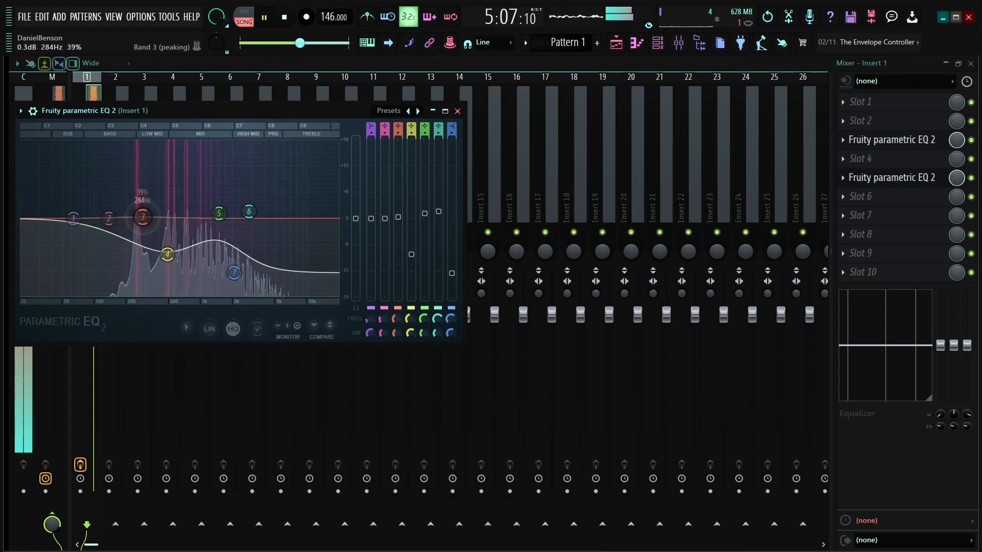
{"action": "left_click_drag", "start_coordinate": [143, 218], "coordinate": [140, 220]}
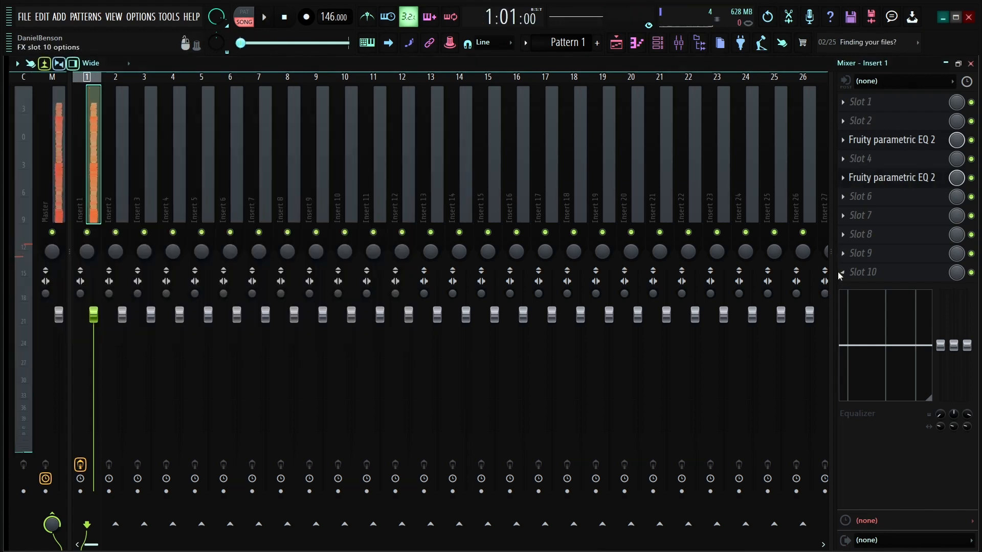
- Load Ozone Imager 2 in slot 10 of Insert 1
{"action": "left_click", "coordinate": [843, 273]}
{"action": "mouse_move", "coordinate": [857, 267]}
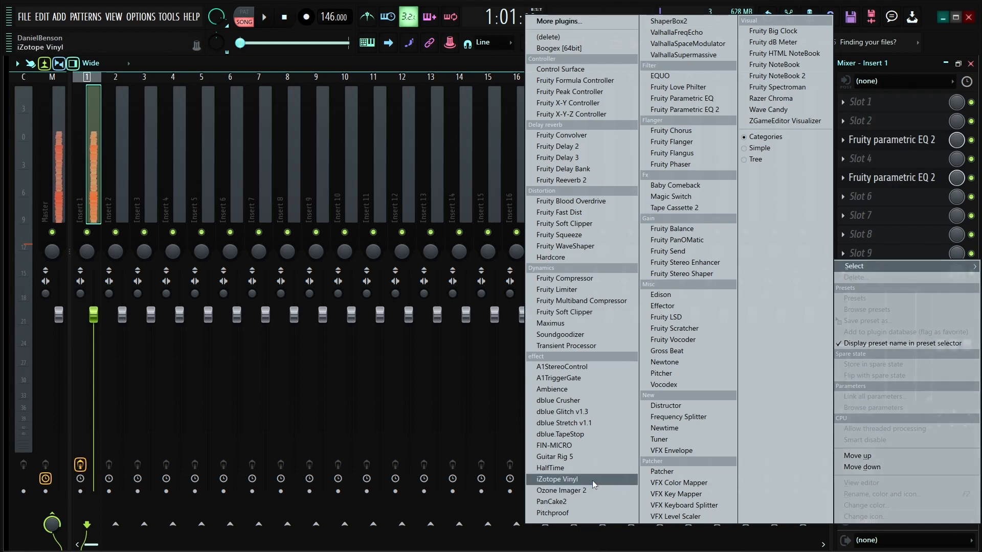
{"action": "left_click", "coordinate": [572, 494]}
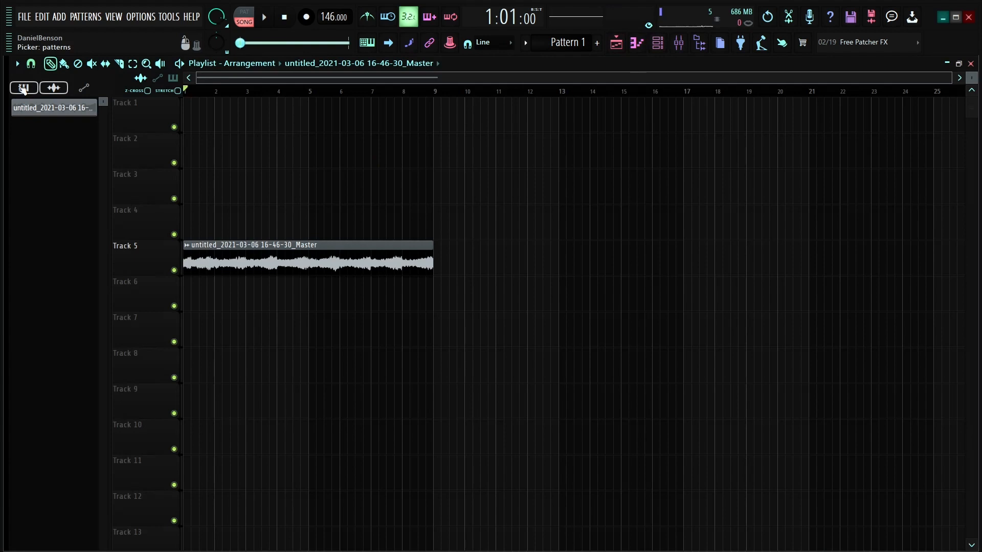
- Place Pattern 1 on Track 3 of the playlist, starting at bar 1, above the rendered clip
{"action": "left_click", "coordinate": [23, 88]}
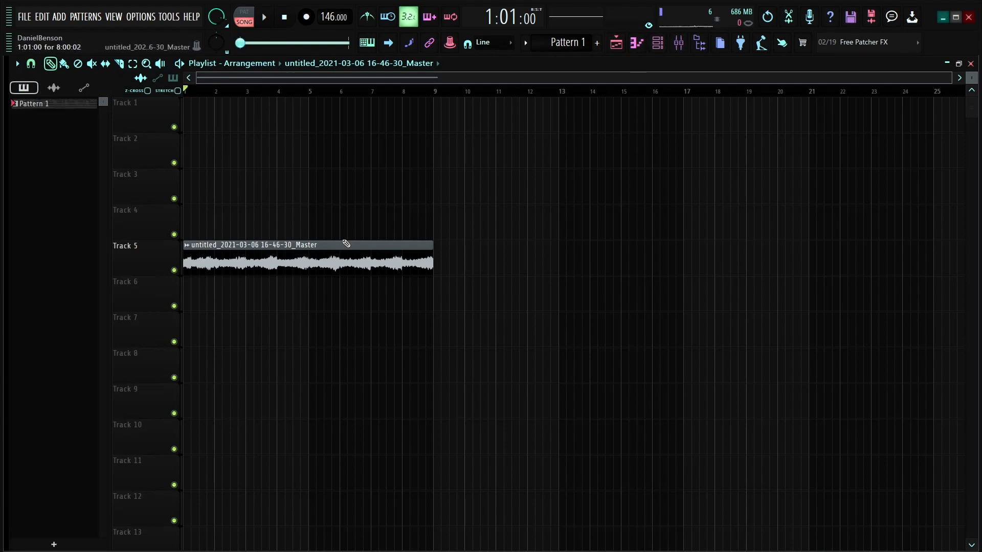
{"action": "left_click_drag", "start_coordinate": [225, 246], "coordinate": [125, 245]}
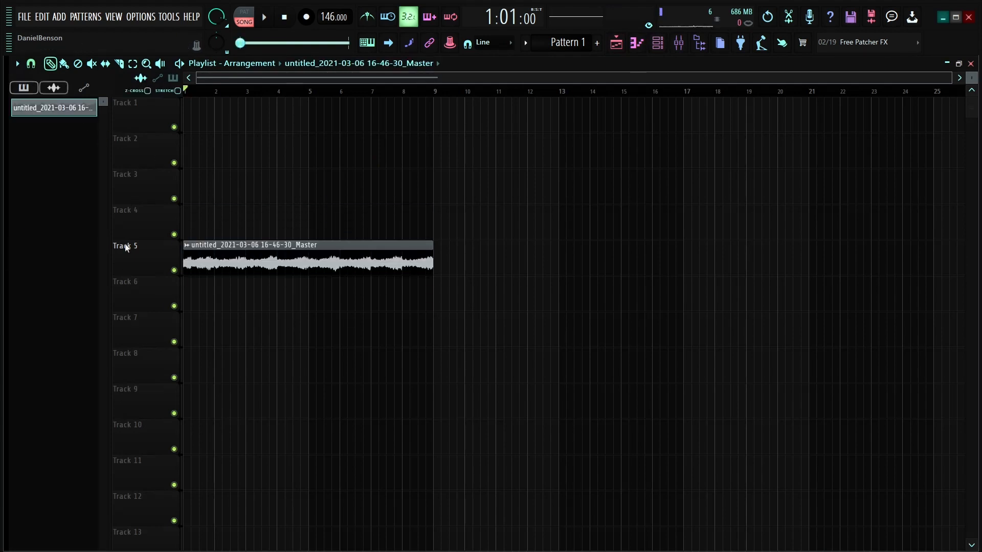
{"action": "left_click", "coordinate": [189, 232]}
{"action": "right_click", "coordinate": [233, 220]}
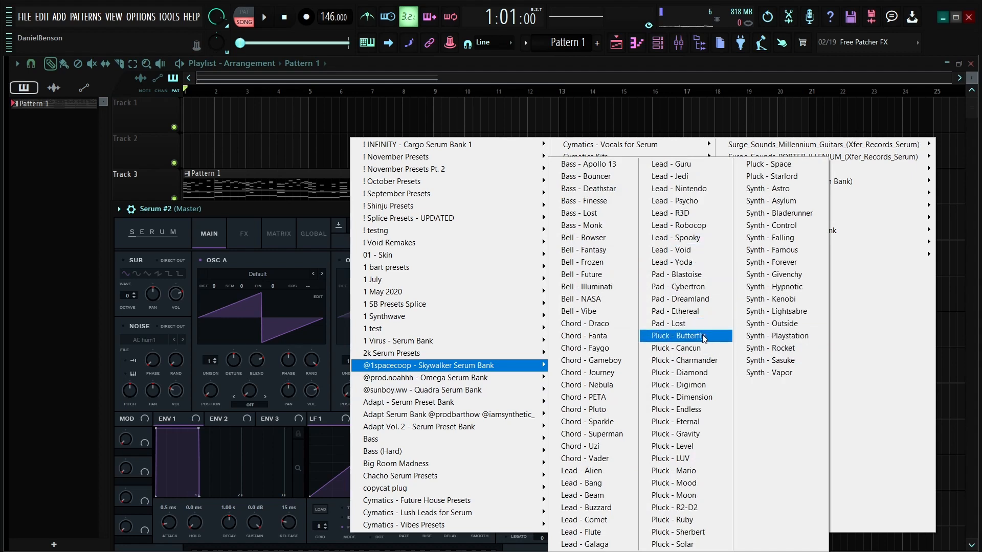
- Copy the notes of the Mallet channel into the Serum #2 channel and play the song to hear them together
{"action": "right_click", "coordinate": [404, 287]}
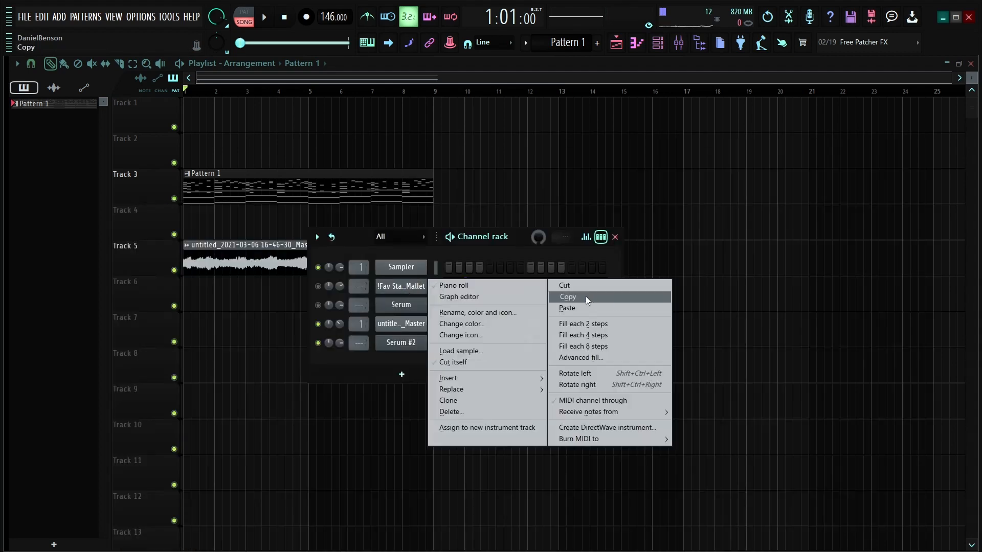
{"action": "left_click", "coordinate": [588, 296]}
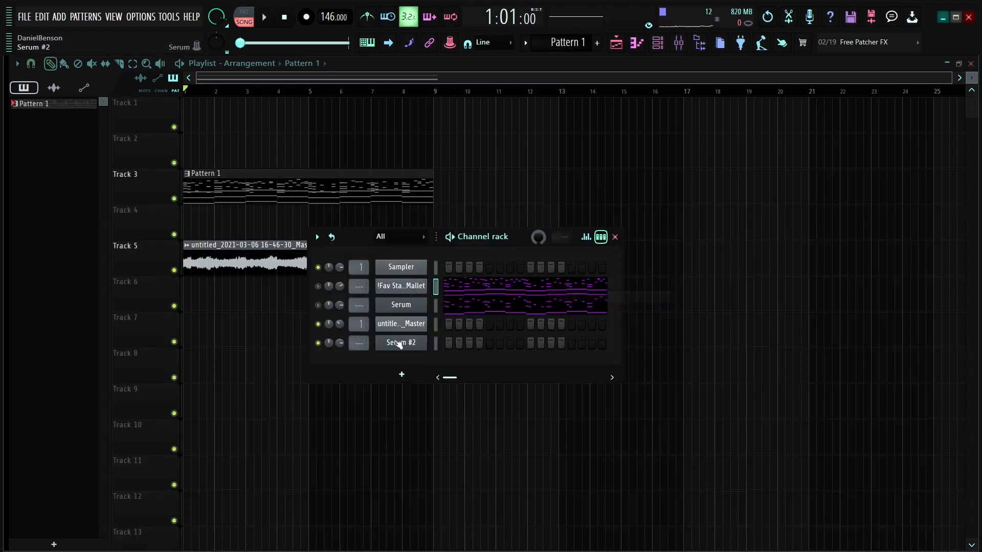
{"action": "right_click", "coordinate": [401, 343]}
{"action": "left_click", "coordinate": [567, 364]}
{"action": "key", "text": "space"}
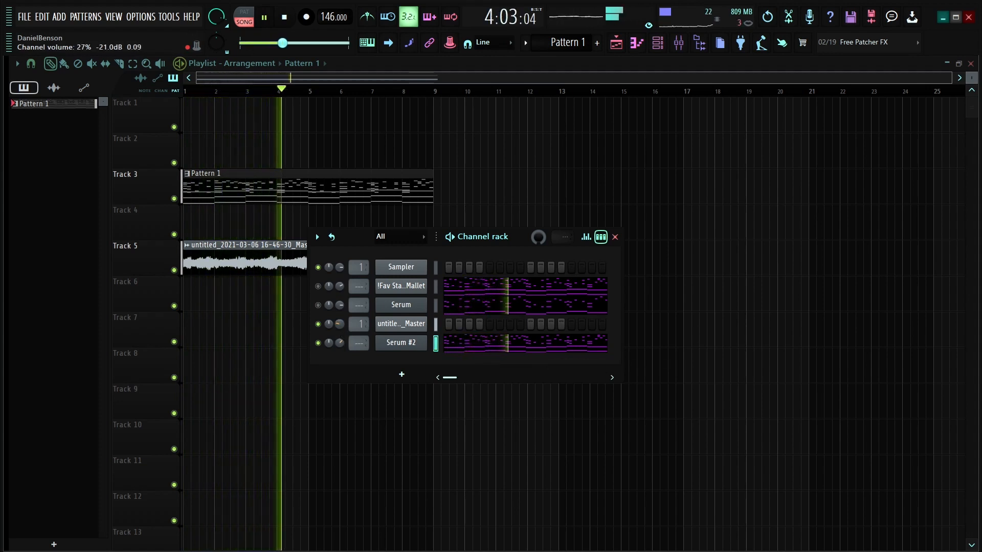
{"action": "key", "text": "space"}
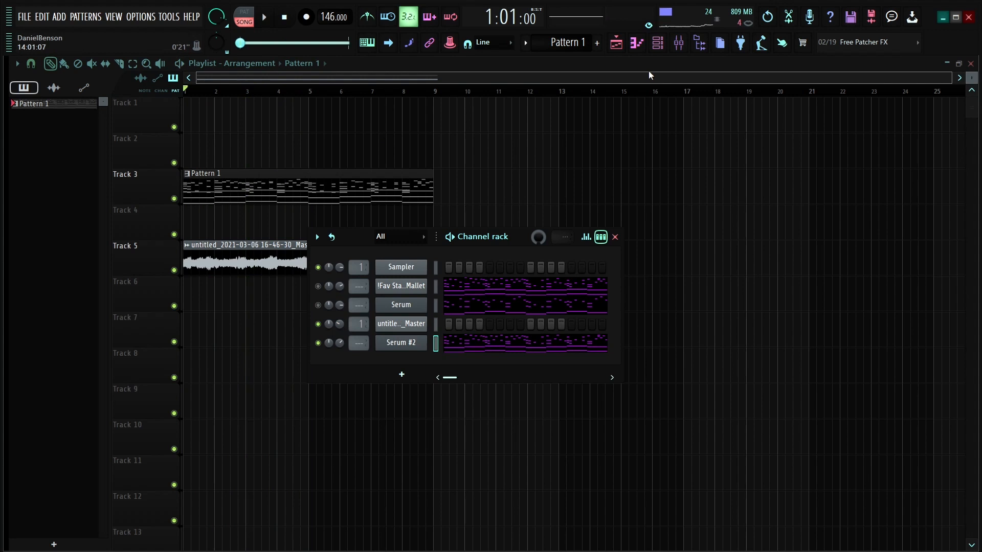
- Add another Serum instrument channel and open its preset list
{"action": "left_click", "coordinate": [683, 46]}
{"action": "left_click", "coordinate": [409, 370]}
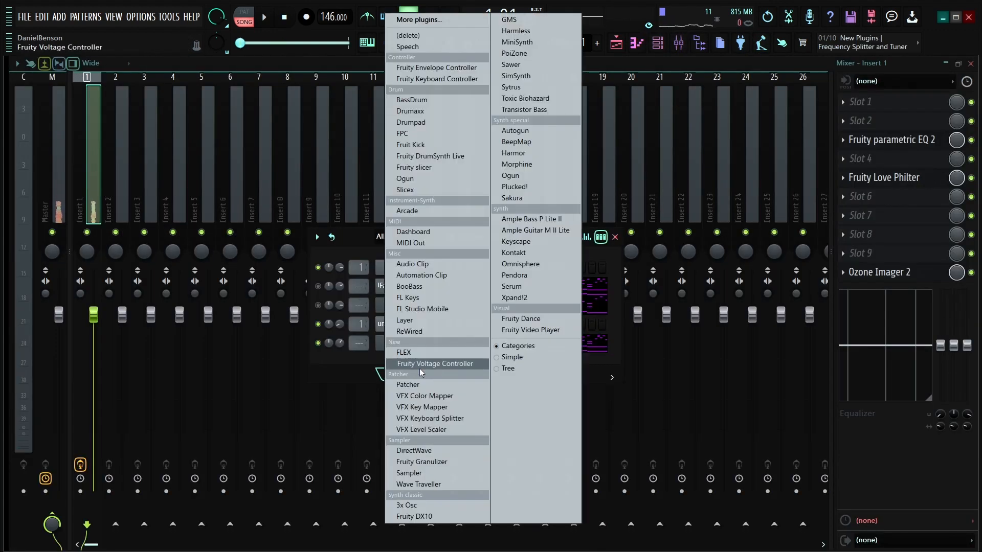
{"action": "left_click", "coordinate": [539, 286]}
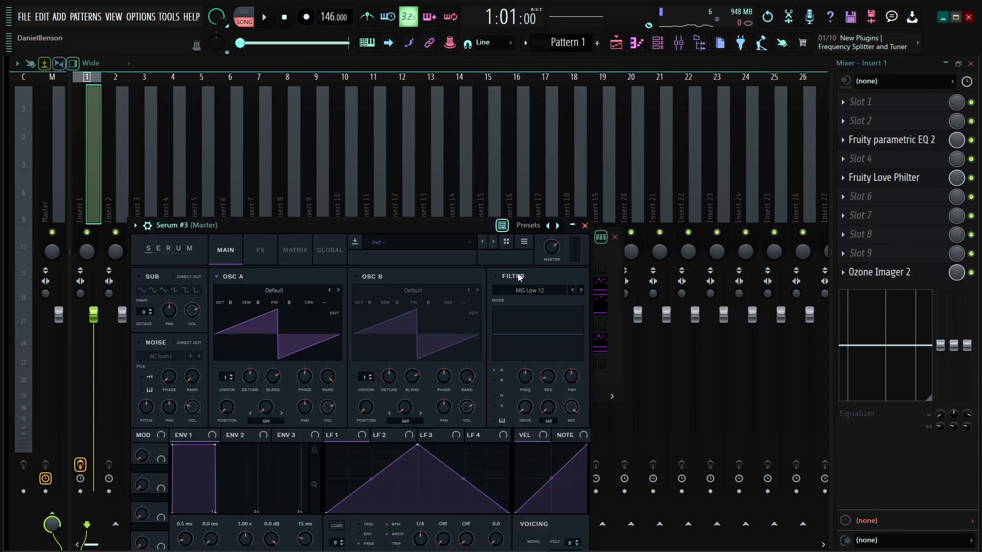
{"action": "left_click", "coordinate": [395, 244]}
{"action": "mouse_move", "coordinate": [423, 355]}
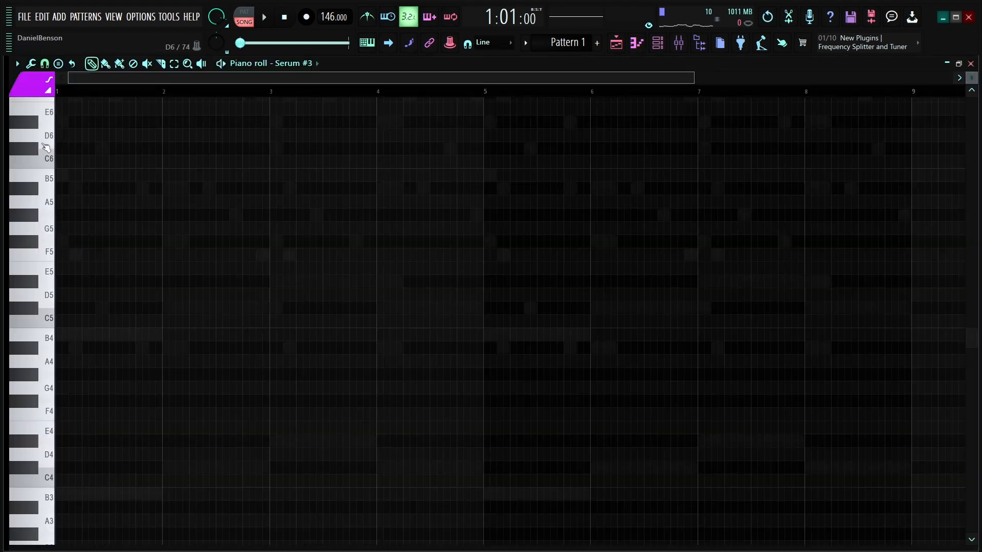
- Place a B5 note at the start of bar 1 in the Serum #3 piano roll
{"action": "scroll", "coordinate": [79, 93], "scroll_direction": "up", "scroll_amount": 8}
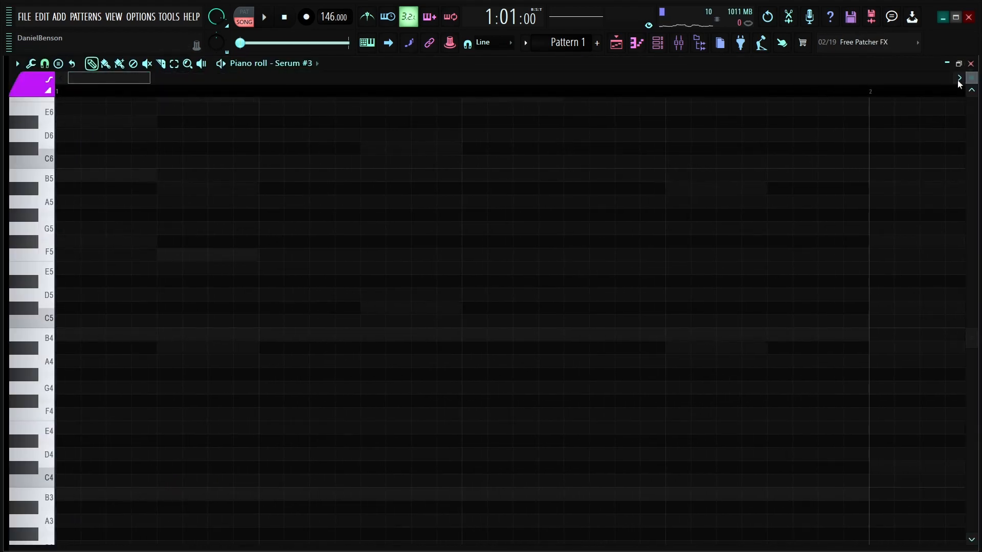
{"action": "left_click_drag", "start_coordinate": [971, 78], "coordinate": [971, 85]}
{"action": "scroll", "coordinate": [249, 391], "scroll_direction": "up", "scroll_amount": 5}
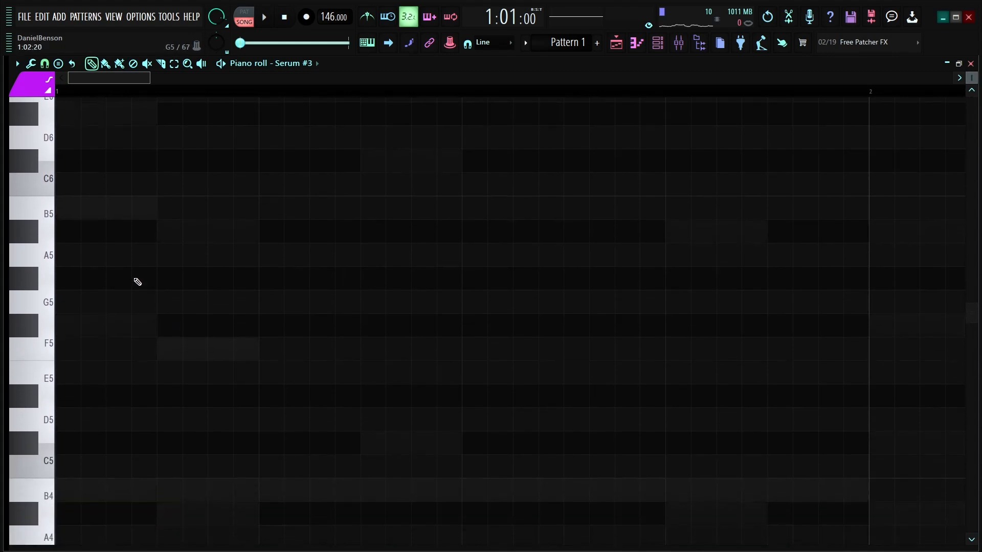
{"action": "scroll", "coordinate": [136, 281], "scroll_direction": "down", "scroll_amount": 2}
{"action": "left_click", "coordinate": [143, 274]}
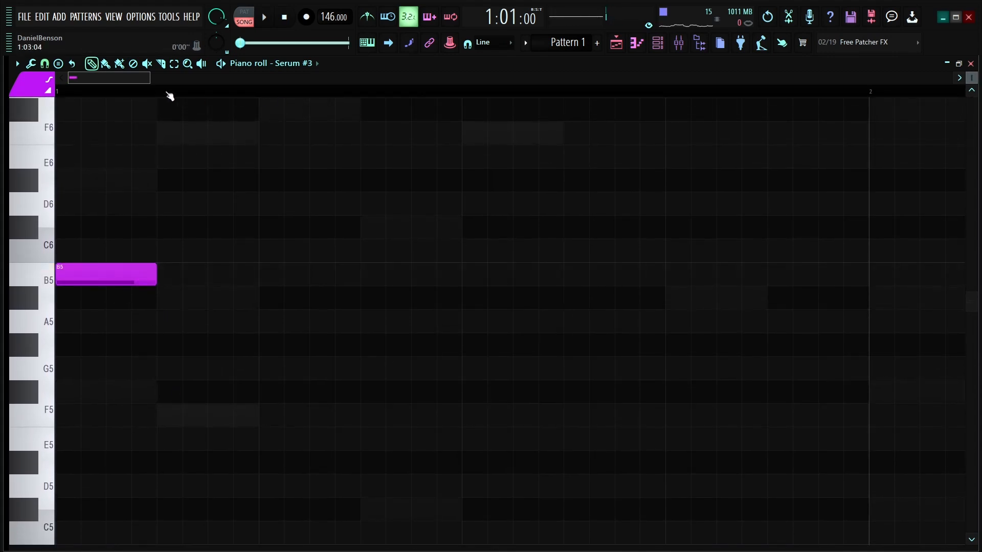
- Continue the melody with A#5 late in bar 1 and at bar 2, G#5 late in bar 2, and A#5 at bar 3
{"action": "scroll", "coordinate": [164, 95], "scroll_direction": "down", "scroll_amount": 5}
{"action": "key", "text": "space"}
{"action": "left_click", "coordinate": [181, 297]}
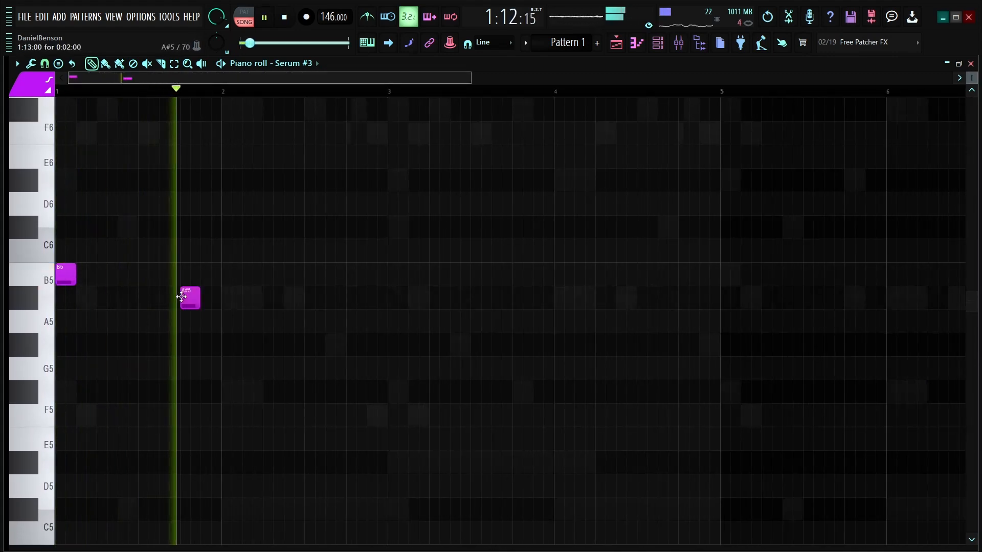
{"action": "left_click", "coordinate": [231, 297]}
{"action": "left_click", "coordinate": [334, 343]}
{"action": "left_click", "coordinate": [388, 295]}
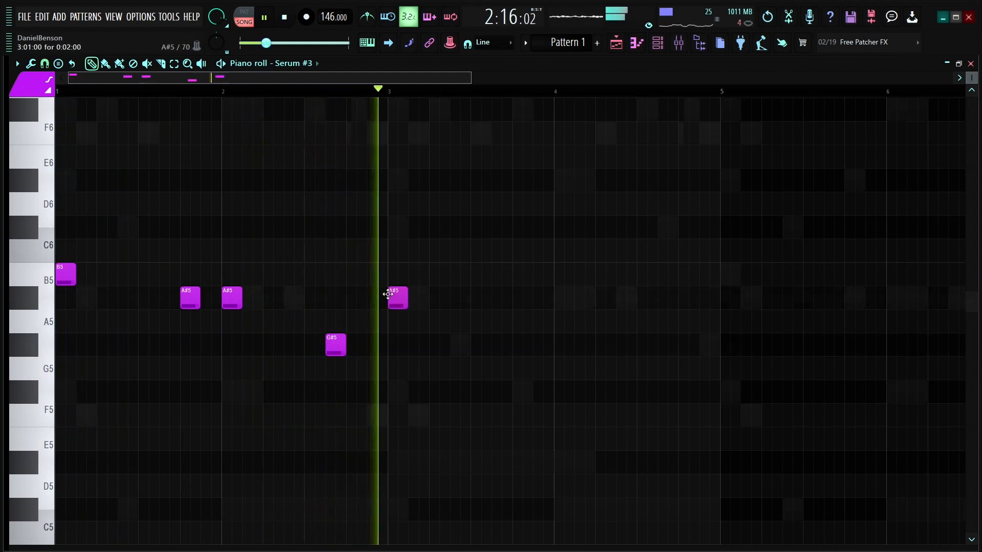
- Finish the four-bar melody with F#5 late in bar 3 and at bar 4 and G#5 late in bar 4, repeating it over bars 5–8
{"action": "left_click", "coordinate": [522, 392]}
{"action": "left_click", "coordinate": [567, 393]}
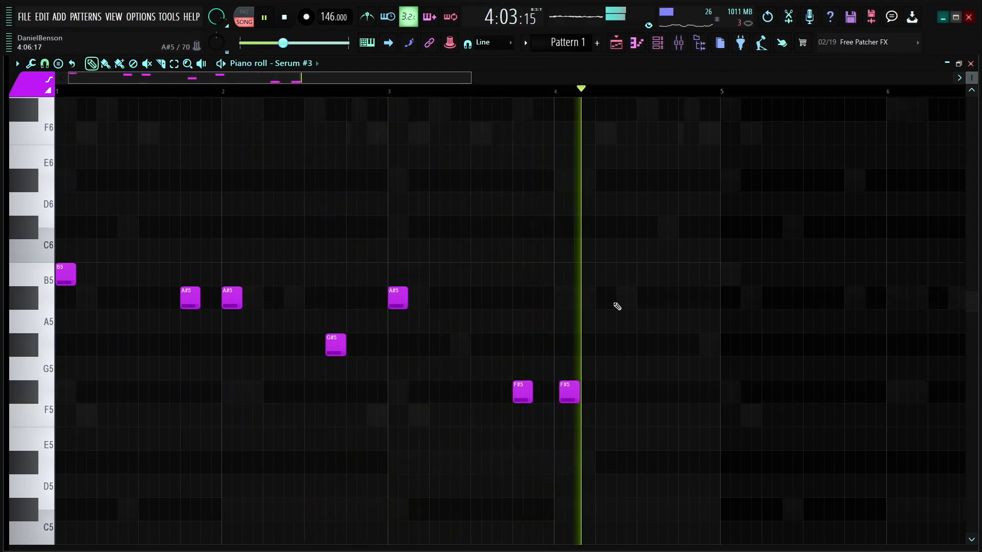
{"action": "left_click", "coordinate": [682, 298]}
{"action": "key", "text": "space"}
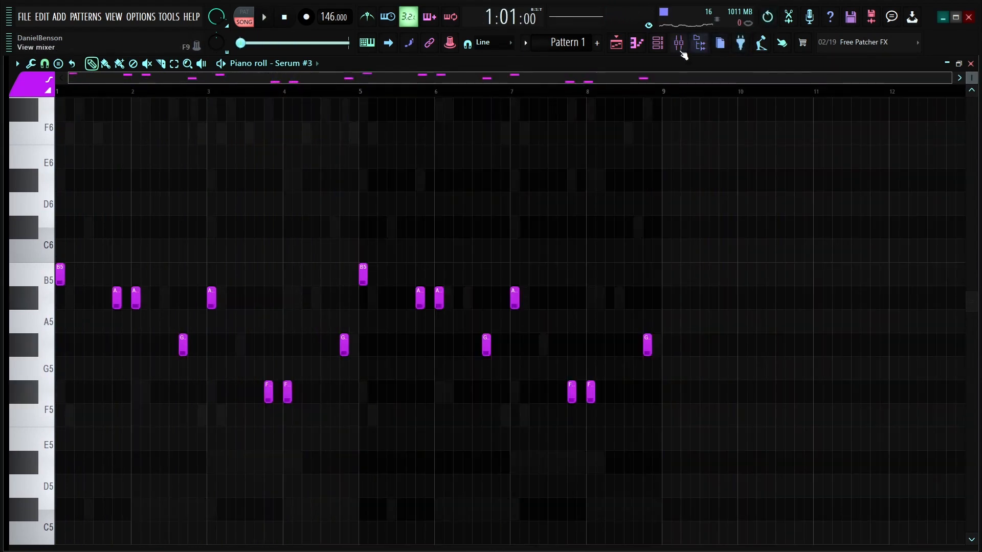
- Add one more Serum instrument to the channel rack for the bass
{"action": "left_click", "coordinate": [658, 42]}
{"action": "left_click_drag", "start_coordinate": [340, 362], "coordinate": [340, 364]}
{"action": "left_click", "coordinate": [540, 288]}
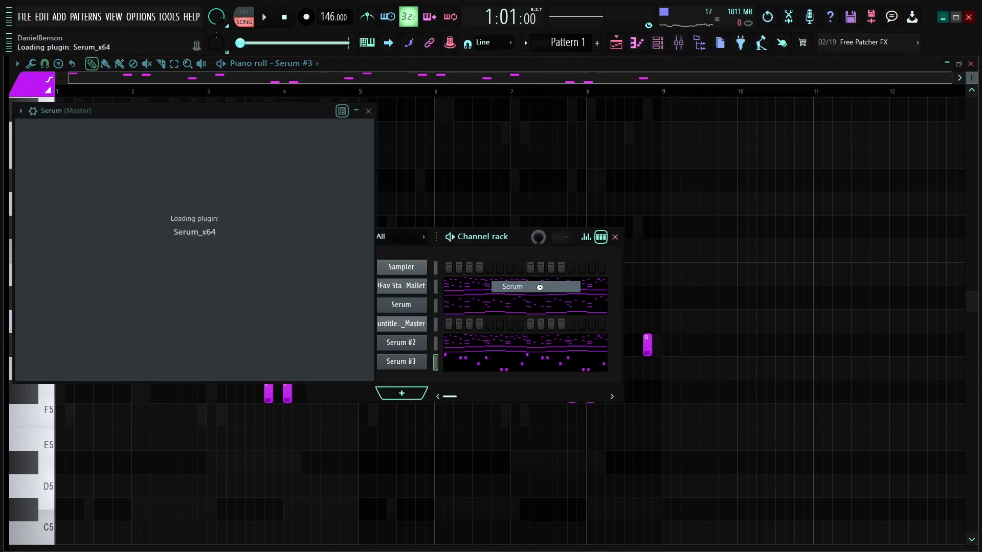
- Load the BASS - Fysius preset from the Adapt Serum Bank in Serum #4 and audition it with D#4 and C#4
{"action": "left_click", "coordinate": [282, 128]}
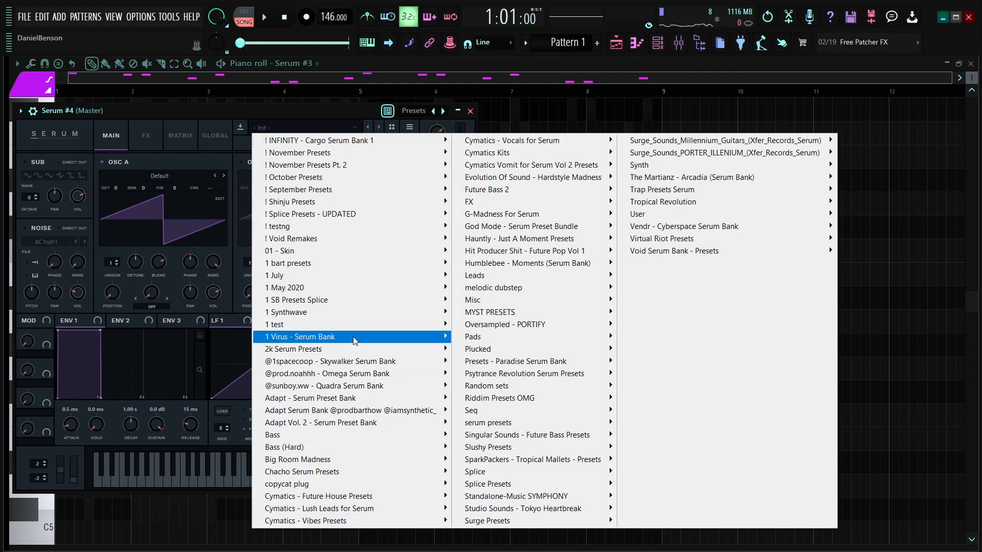
{"action": "mouse_move", "coordinate": [355, 340]}
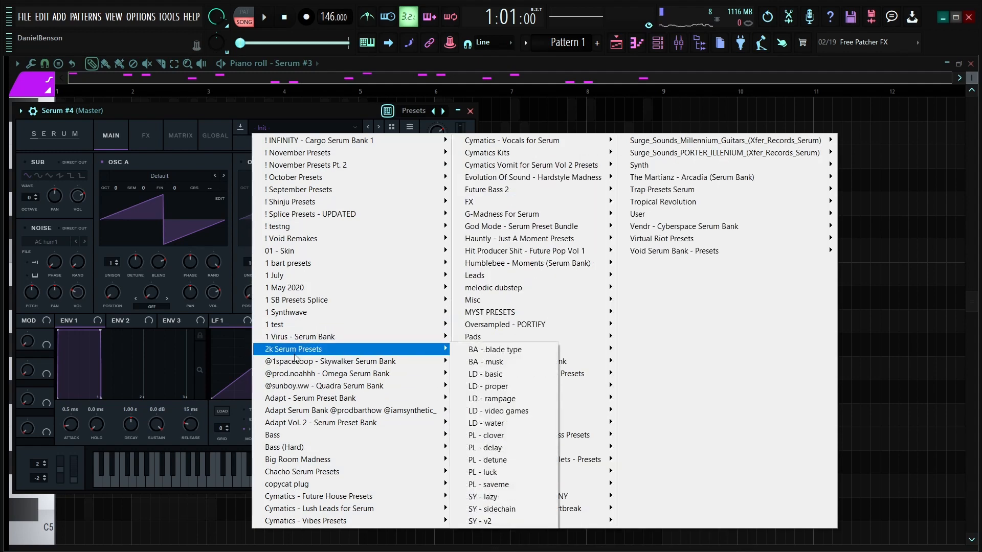
{"action": "mouse_move", "coordinate": [288, 411]}
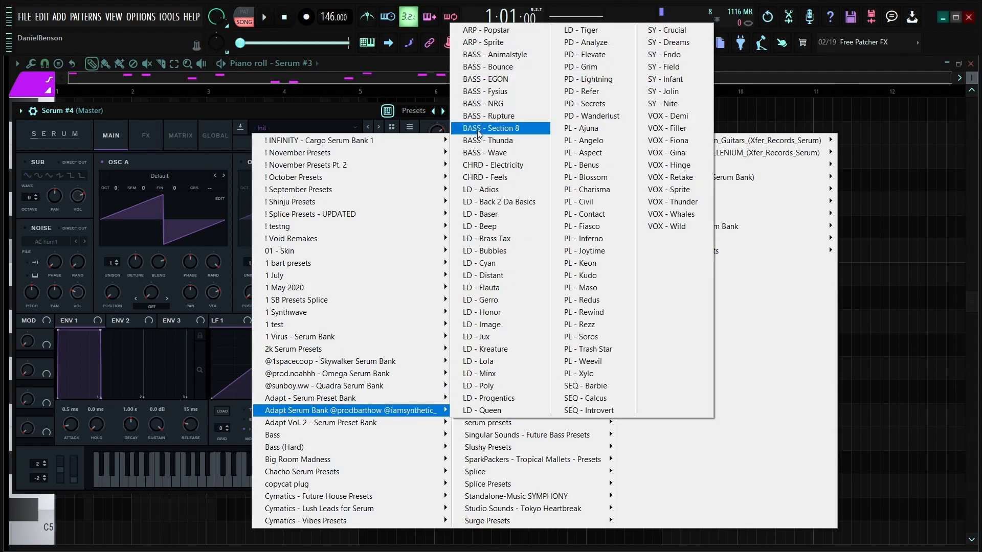
{"action": "left_click", "coordinate": [483, 91]}
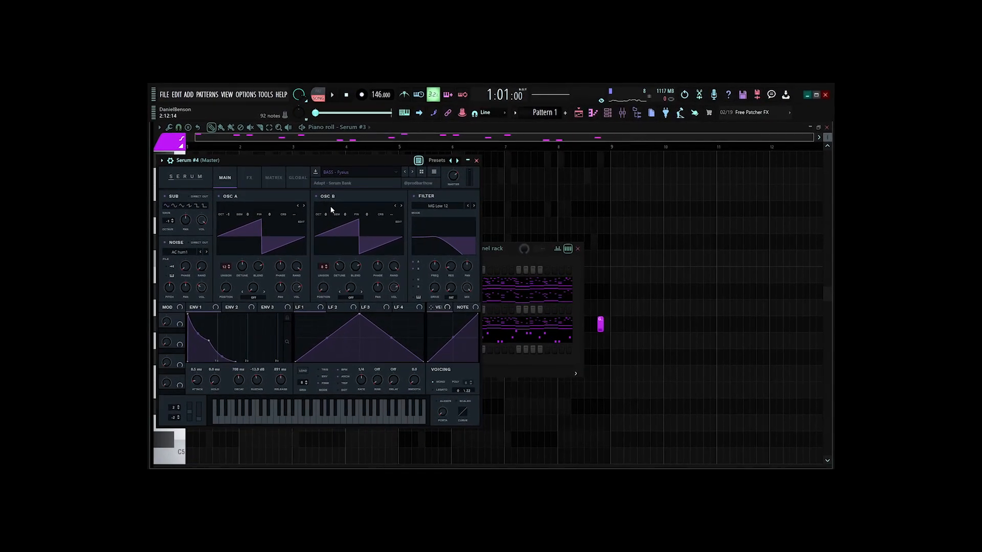
{"action": "key", "text": "d"}
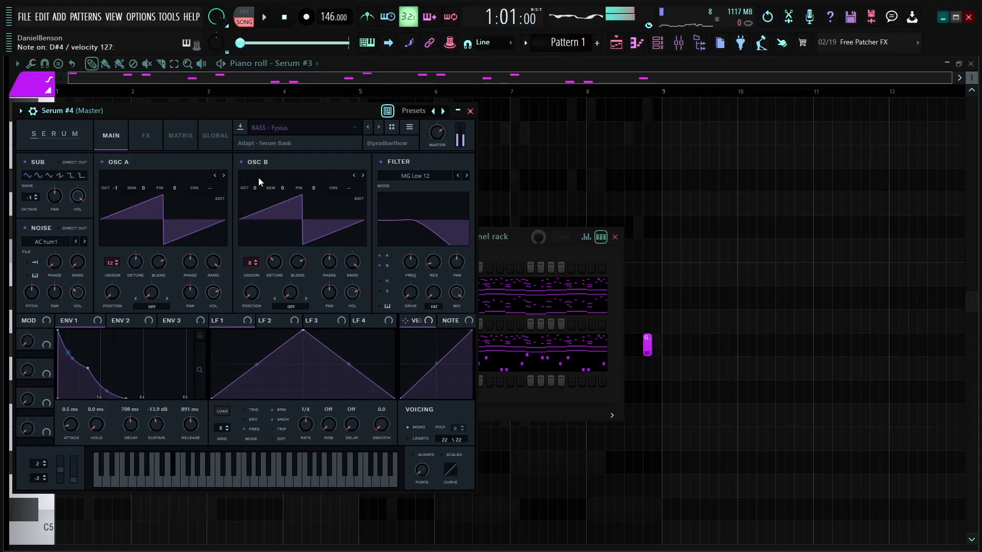
{"action": "key", "text": "s"}
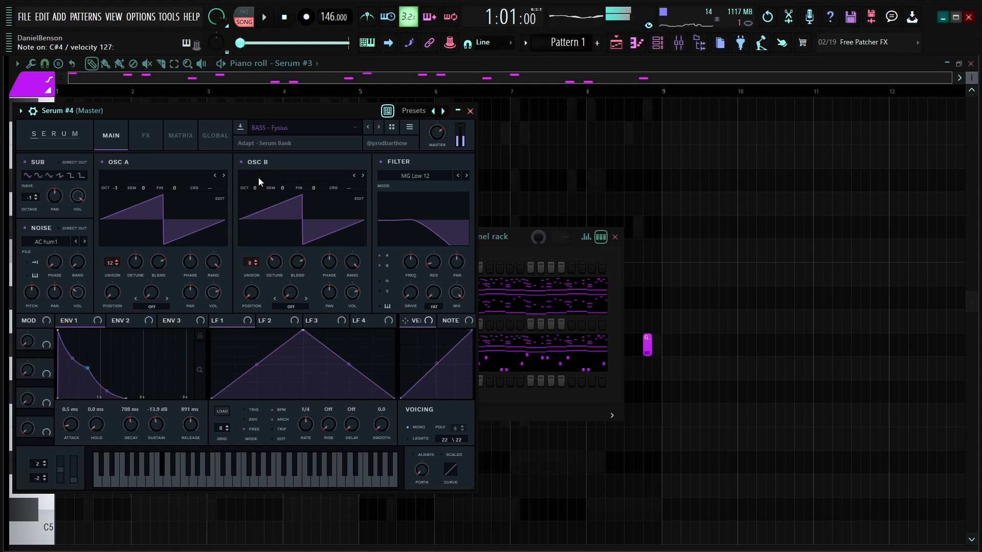
- Open the Serum #4 piano roll and place B3, C#4, D#4 and C#4 at the starts of bars 1 to 4
{"action": "key", "text": "Escape"}
{"action": "right_click", "coordinate": [422, 382]}
{"action": "left_click", "coordinate": [432, 377]}
{"action": "right_click", "coordinate": [421, 363]}
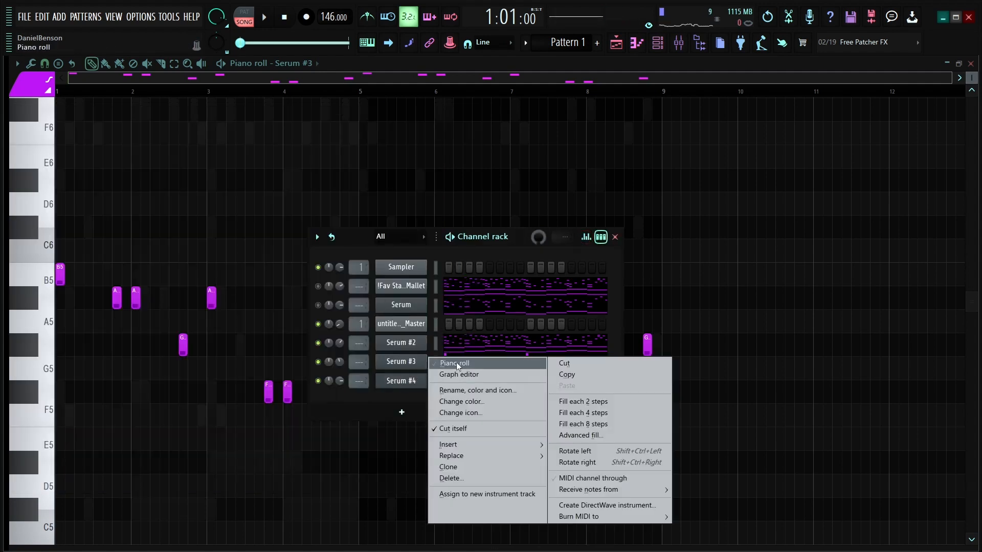
{"action": "left_click", "coordinate": [455, 363]}
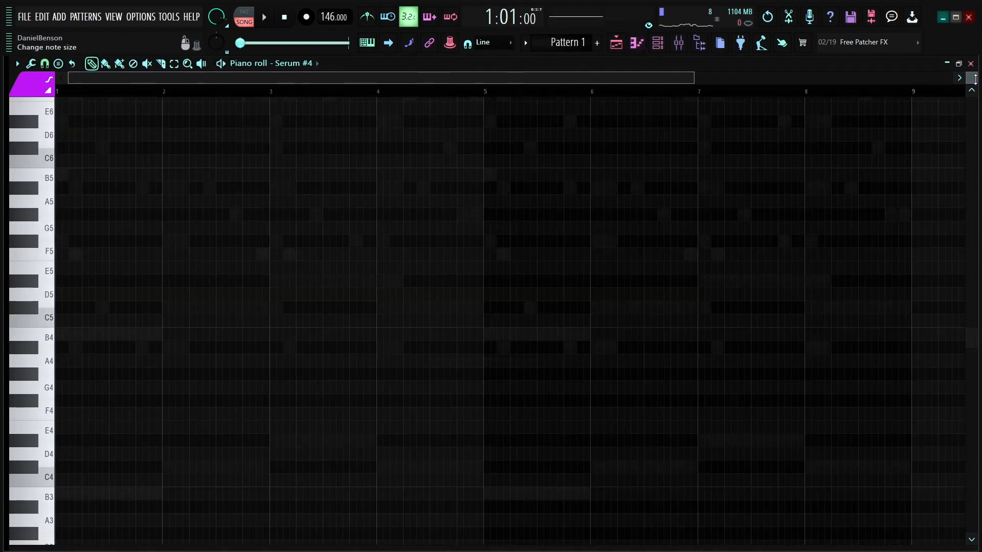
{"action": "left_click_drag", "start_coordinate": [975, 79], "coordinate": [966, 69]}
{"action": "scroll", "coordinate": [180, 364], "scroll_direction": "down", "scroll_amount": 4}
{"action": "left_click_drag", "start_coordinate": [63, 384], "coordinate": [3, 388]}
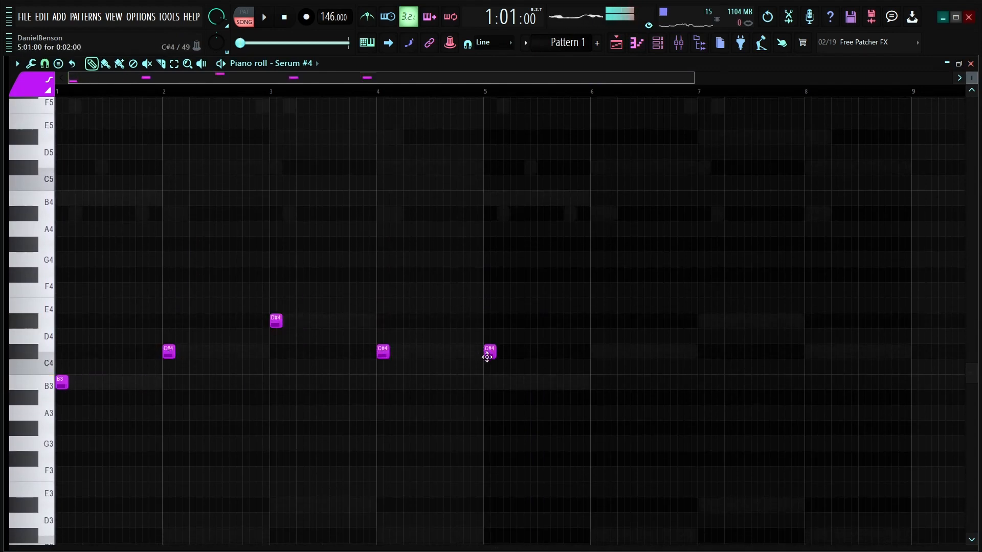
- Extend the bass notes so each fills its bar, and delete the extra C#4 at bar 5 while the song plays
{"action": "key", "text": "ctrl+l"}
{"action": "key", "text": "space"}
{"action": "right_click", "coordinate": [494, 354]}
- Select the four bass notes and duplicate the phrase into bars 5 to 8
{"action": "left_click_drag", "start_coordinate": [519, 267], "coordinate": [154, 437]}
{"action": "key", "text": "ctrl+b"}
{"action": "key", "text": "ctrl+d"}
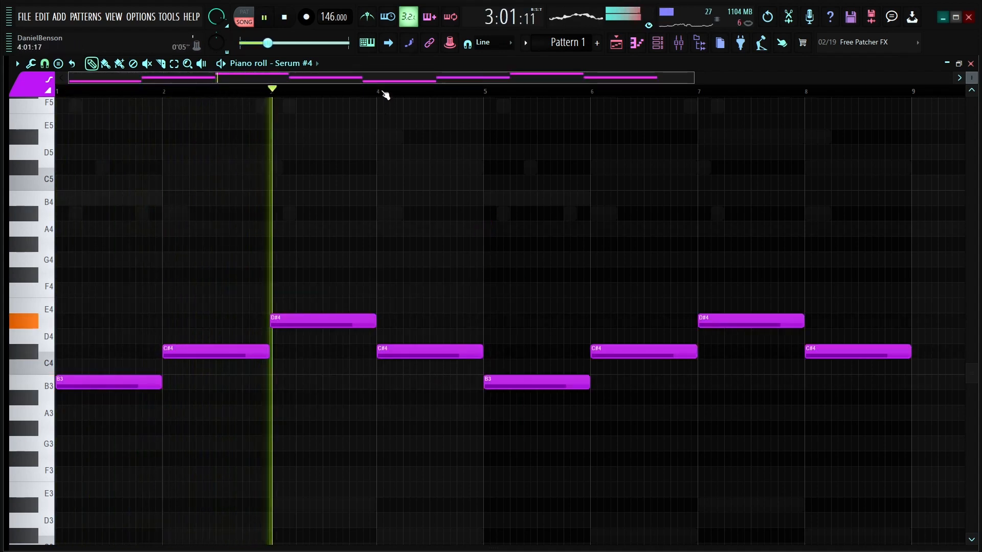
- Transpose all eight bass notes down one octave to B2, C#3, D#3 and C#3, and play back the song
{"action": "scroll", "coordinate": [468, 77], "scroll_direction": "down", "scroll_amount": 2}
{"action": "key", "text": "F6"}
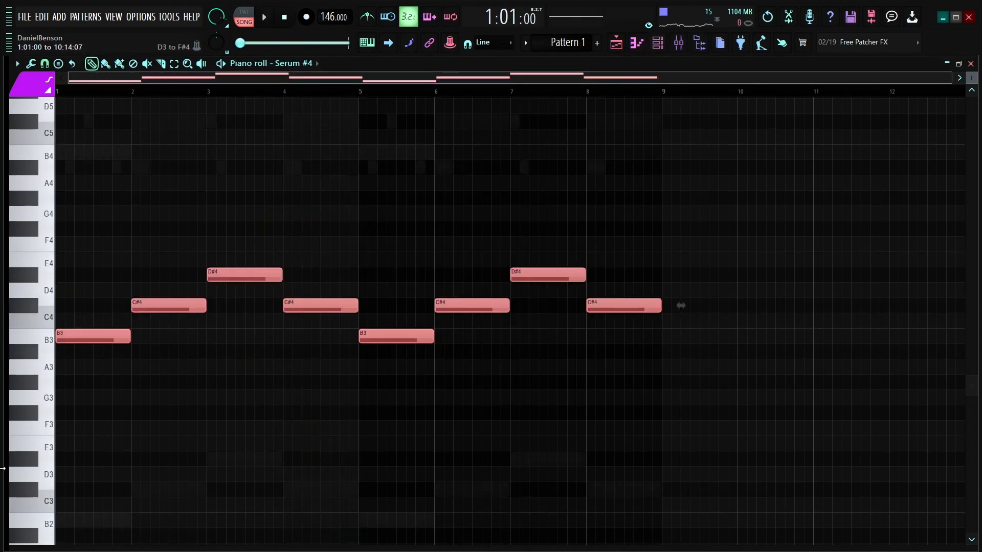
{"action": "scroll", "coordinate": [3, 468], "scroll_direction": "down", "scroll_amount": 1}
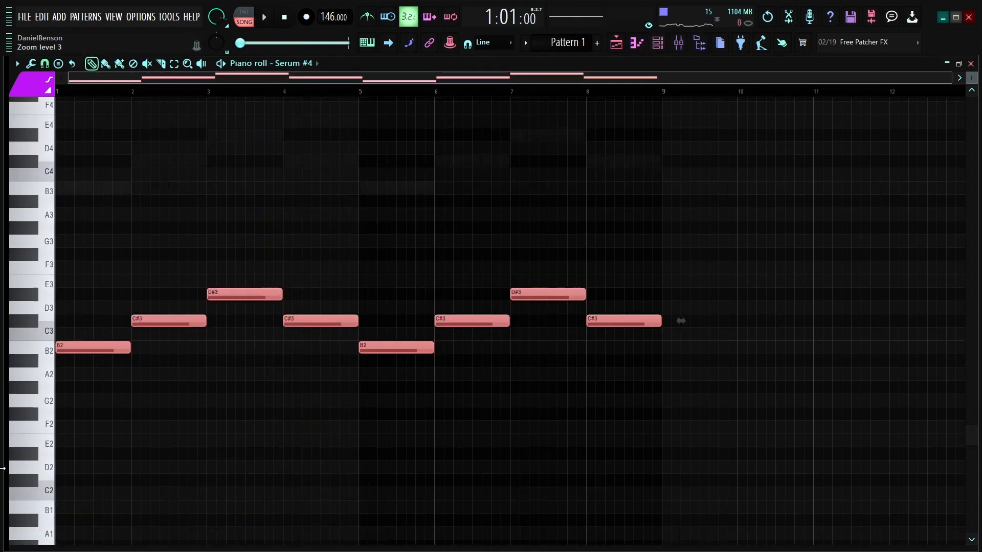
{"action": "key", "text": "ctrl+d"}
{"action": "key", "text": "space"}
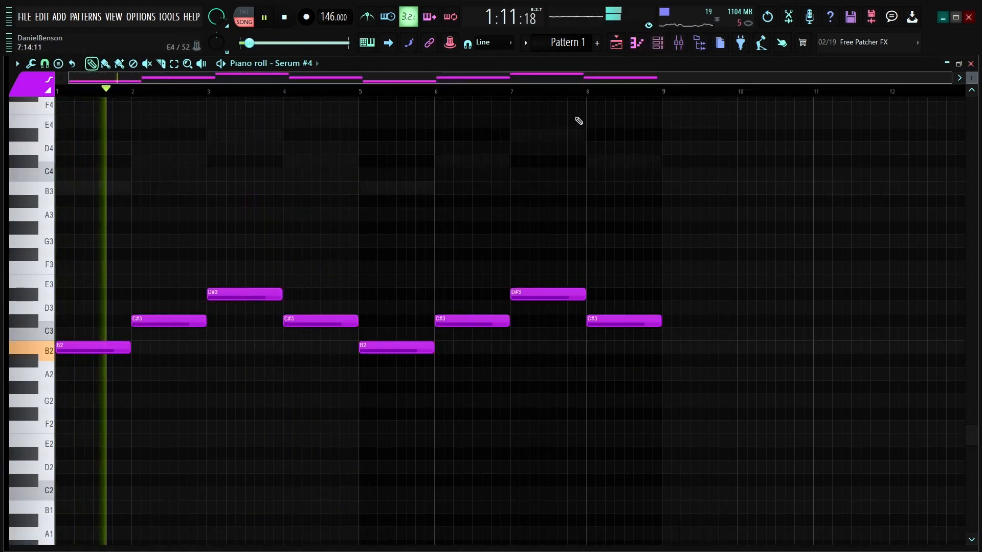
- Add another Serum instrument, move its channel above Serum #4, and open its empty piano roll
{"action": "left_click", "coordinate": [663, 46]}
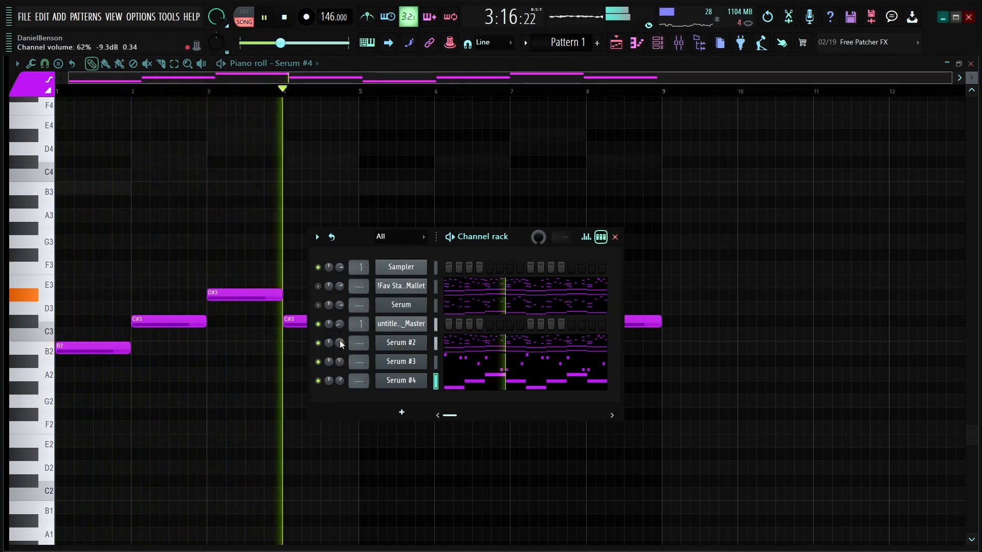
{"action": "key", "text": "space"}
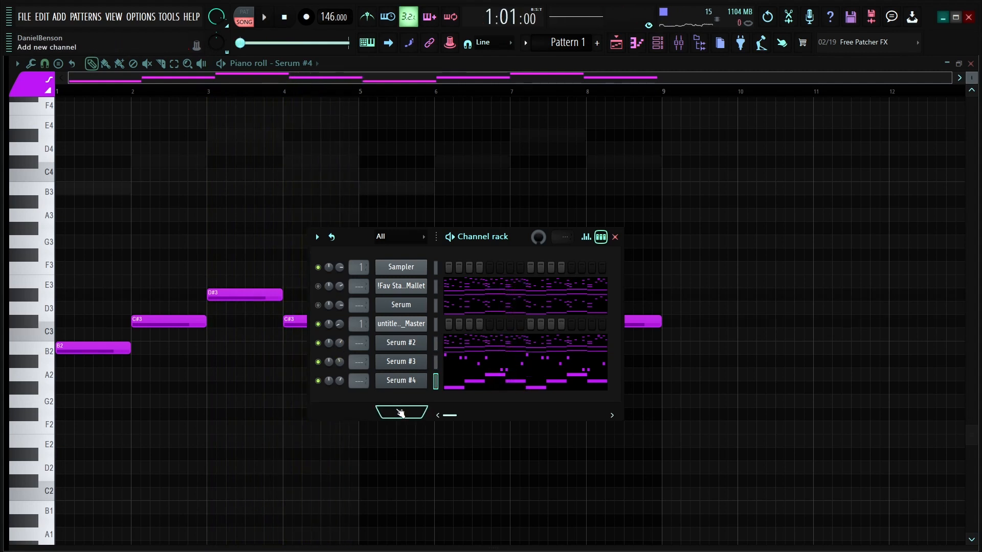
{"action": "left_click", "coordinate": [399, 412]}
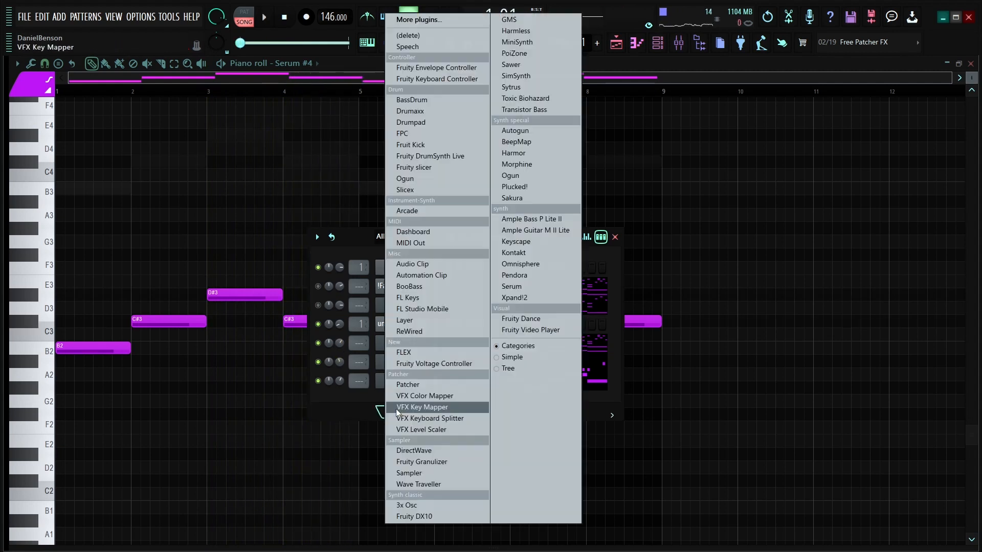
{"action": "left_click", "coordinate": [527, 285]}
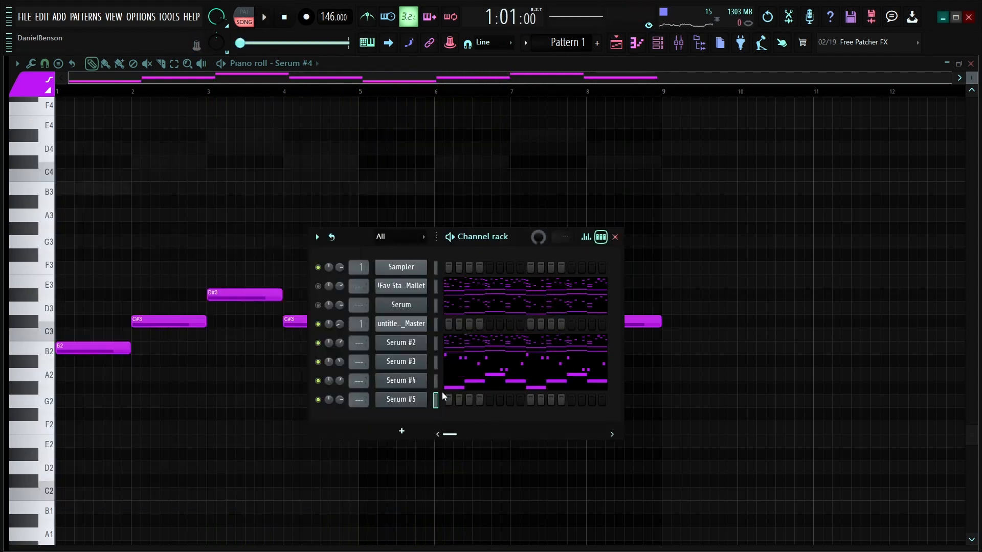
{"action": "key", "text": "alt+Up"}
{"action": "right_click", "coordinate": [446, 384]}
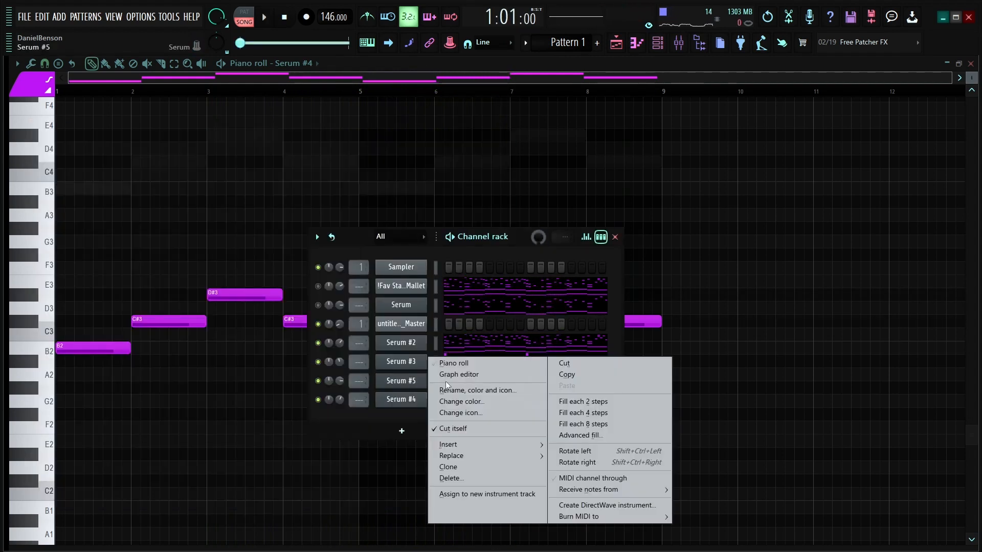
{"action": "left_click", "coordinate": [455, 363]}
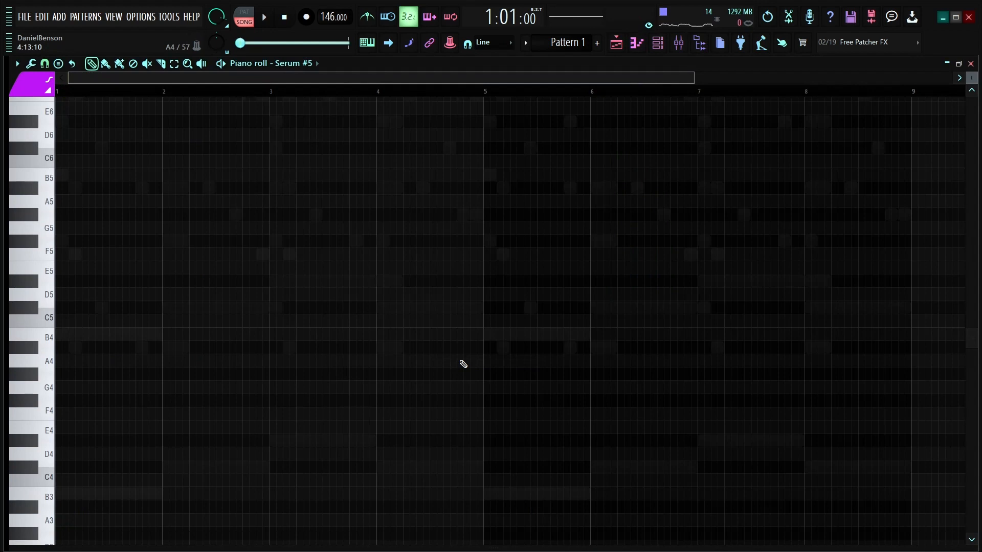
- Record notes and automation with the metronome on, playing a slow D#6, F#6, G#6 and F6 melody over the eight bars
{"action": "scroll", "coordinate": [460, 361], "scroll_direction": "up", "scroll_amount": 3}
{"action": "left_click", "coordinate": [307, 17]}
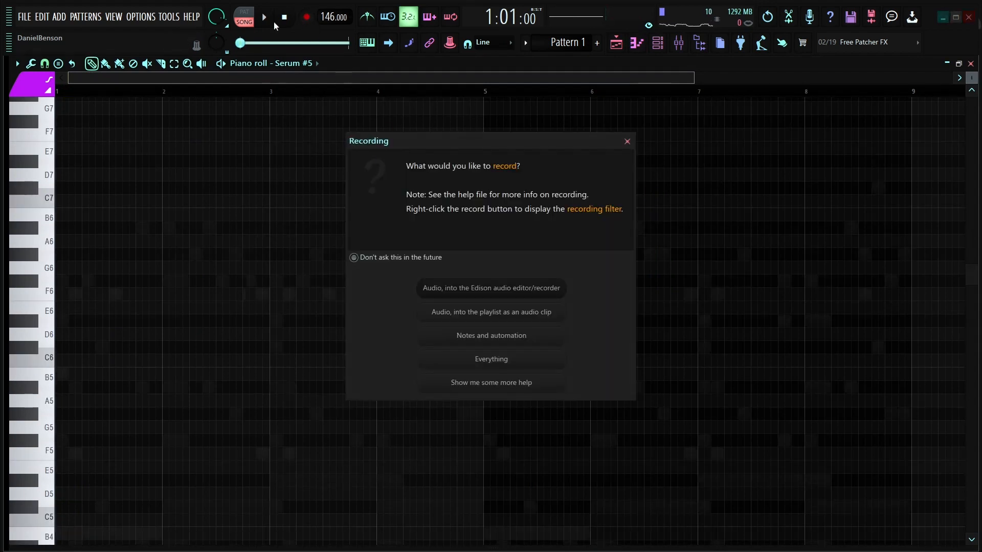
{"action": "left_click", "coordinate": [508, 338]}
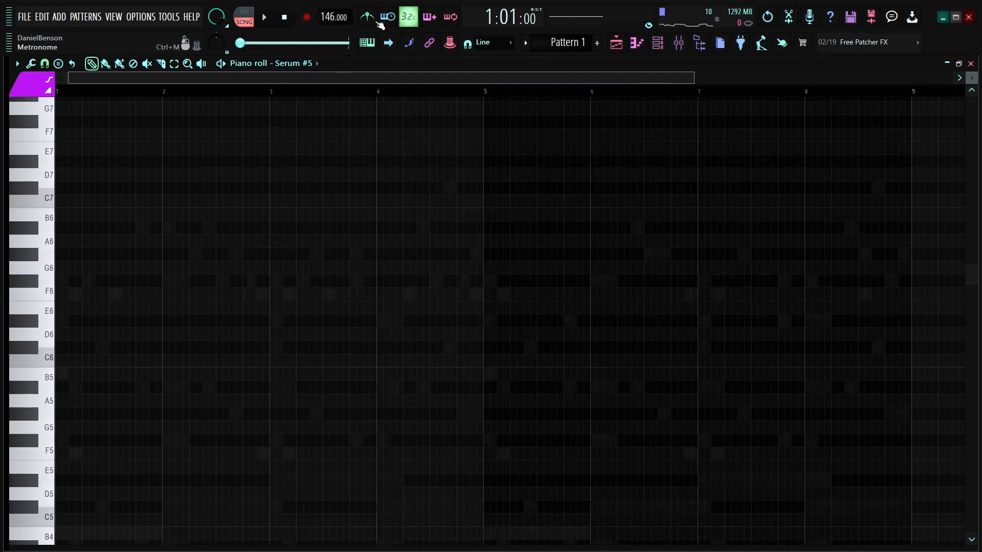
{"action": "key", "text": "space"}
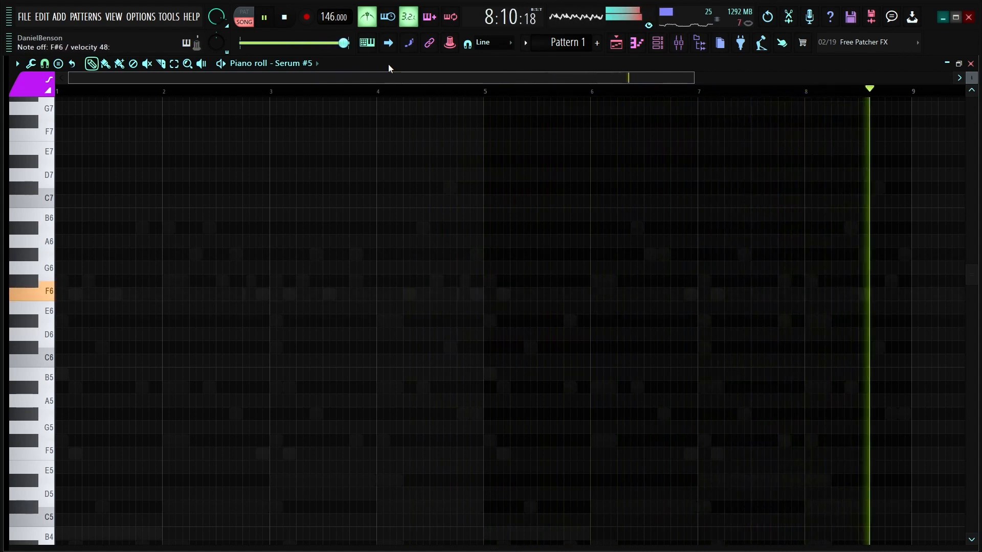
{"action": "key", "text": "space"}
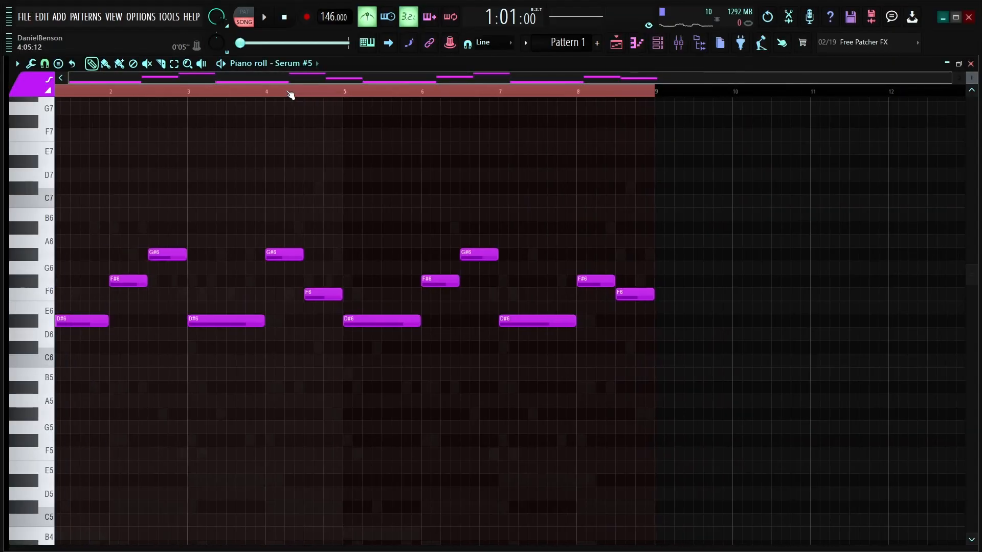
- Add one more Serum instrument carrying the same held melody, and level all of its note velocities
{"action": "key", "text": "space"}
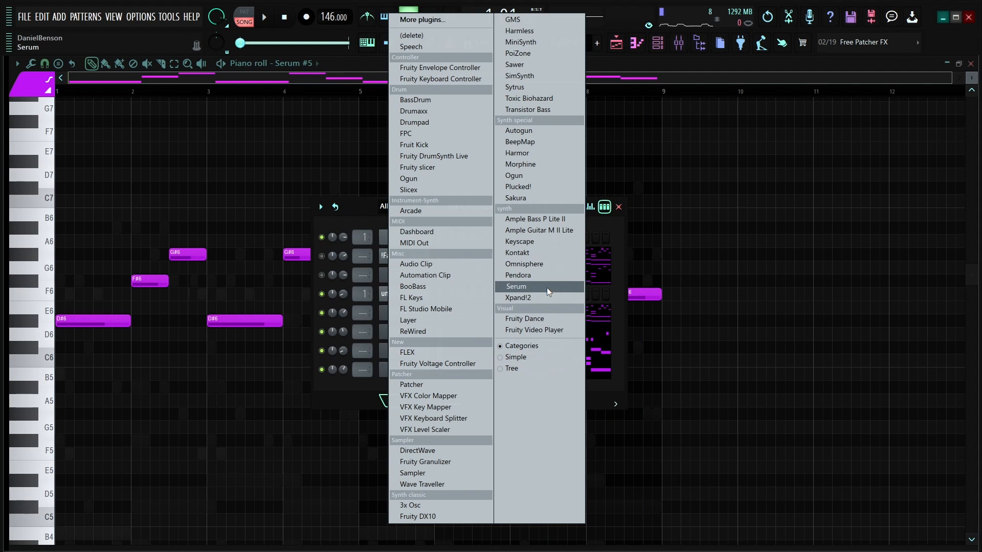
{"action": "left_click", "coordinate": [547, 287]}
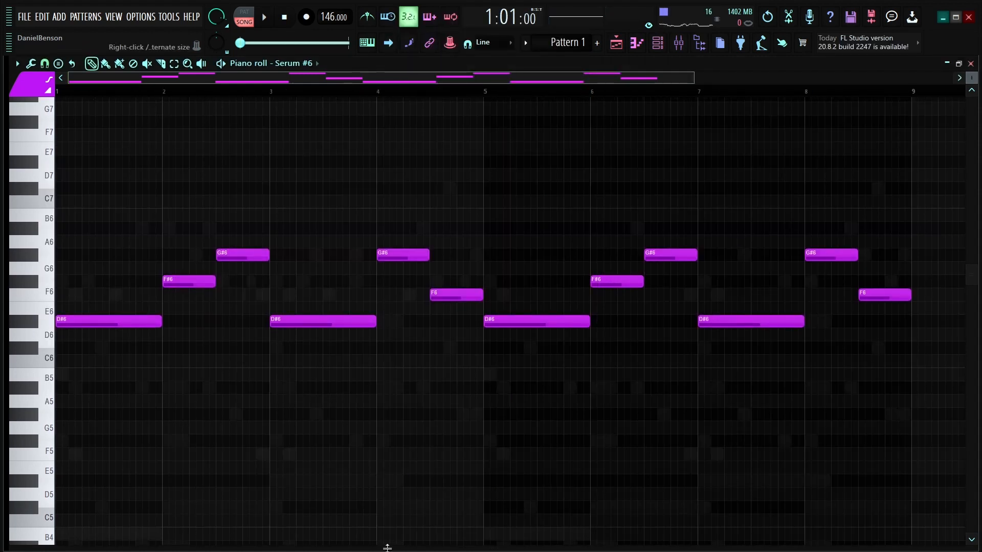
{"action": "right_click", "coordinate": [388, 548]}
{"action": "left_click_drag", "start_coordinate": [57, 412], "coordinate": [859, 428]}
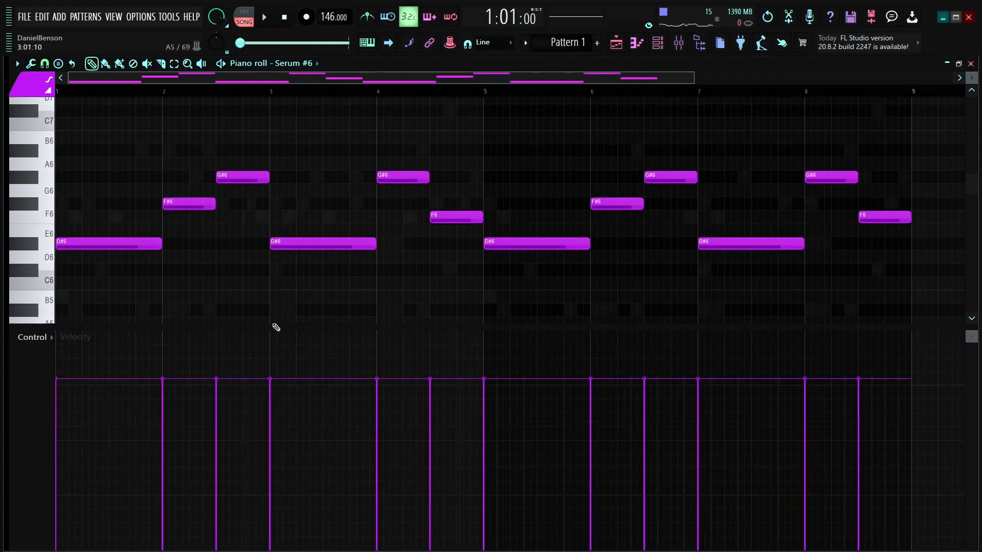
{"action": "left_click_drag", "start_coordinate": [272, 329], "coordinate": [294, 548]}
{"action": "key", "text": "space"}
{"action": "key", "text": "space"}
{"action": "left_click", "coordinate": [169, 403]}
{"action": "right_click", "coordinate": [170, 403]}
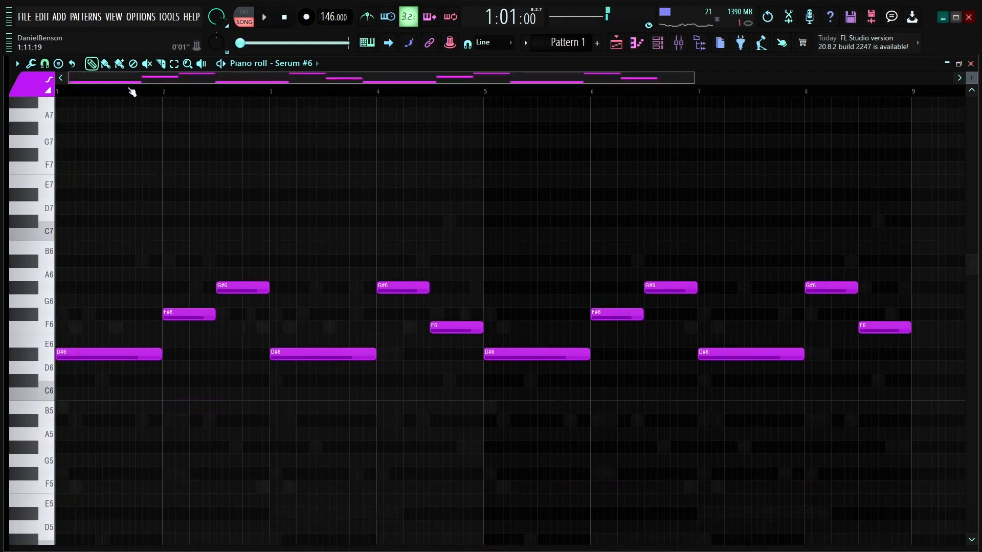
- Shorten the first D#6 in bar 1 to one step and stack an F#6 above it
{"action": "scroll", "coordinate": [100, 92], "scroll_direction": "up", "scroll_amount": 4}
{"action": "scroll", "coordinate": [102, 94], "scroll_direction": "up", "scroll_amount": 3}
{"action": "left_click", "coordinate": [401, 391]}
{"action": "right_click", "coordinate": [401, 391]}
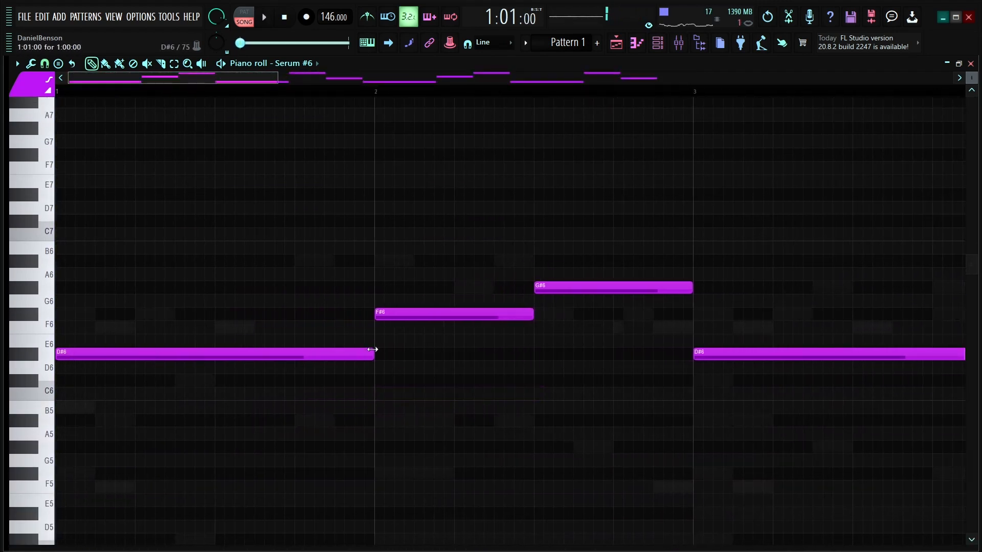
{"action": "left_click_drag", "start_coordinate": [374, 354], "coordinate": [78, 337]}
{"action": "left_click", "coordinate": [95, 354]}
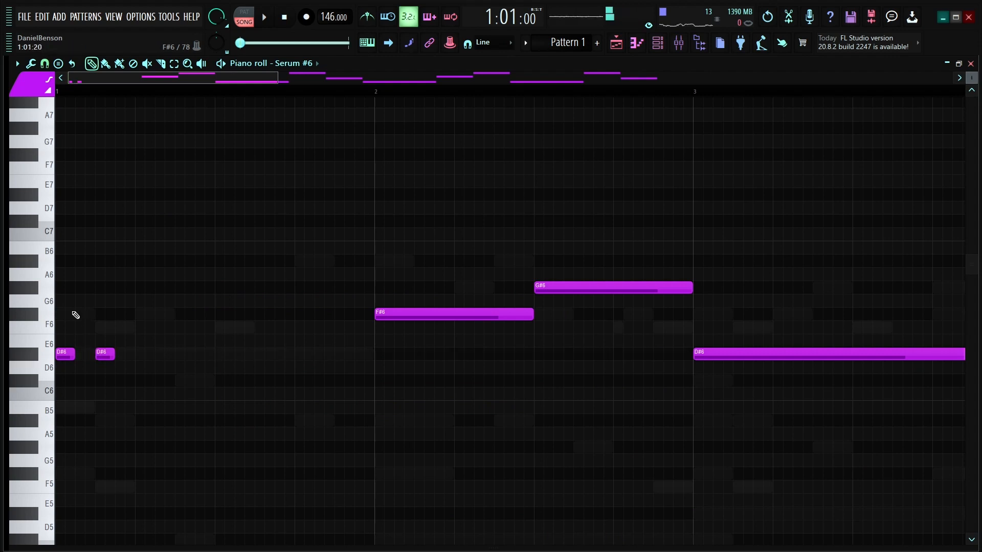
{"action": "left_click", "coordinate": [78, 314]}
{"action": "left_click", "coordinate": [66, 314]}
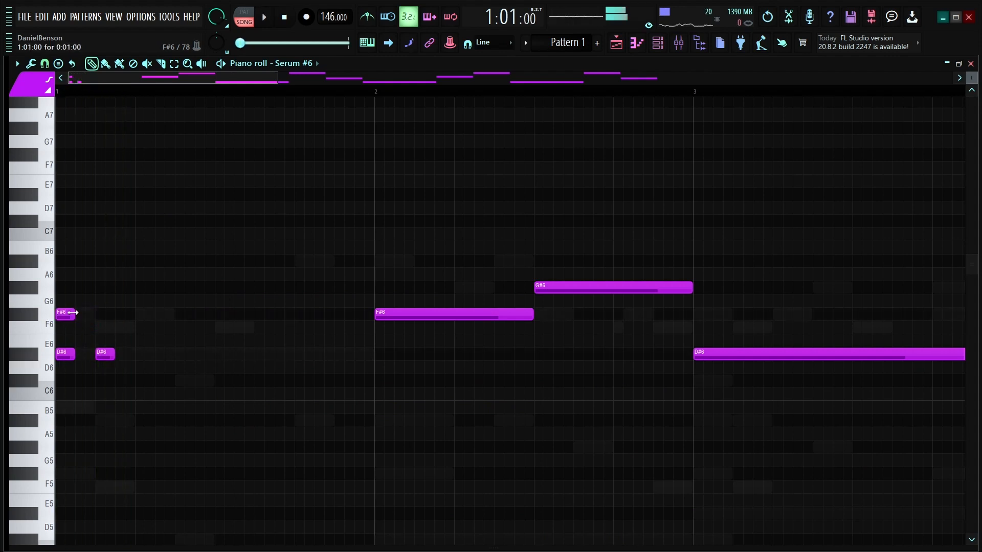
- Fill the rest of bar 1 with G#6, a longer A#6, an overlapping F#6 and a closing A#6, checking by playback
{"action": "left_click_drag", "start_coordinate": [135, 314], "coordinate": [136, 288]}
{"action": "key", "text": "space"}
{"action": "left_click", "coordinate": [217, 261]}
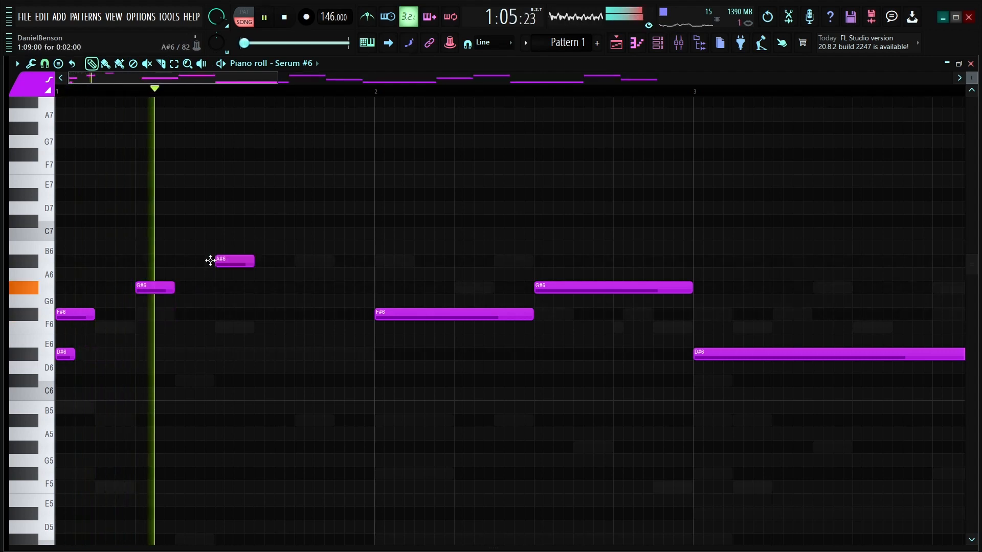
{"action": "key", "text": "space"}
{"action": "left_click", "coordinate": [257, 328]}
{"action": "key", "text": "space"}
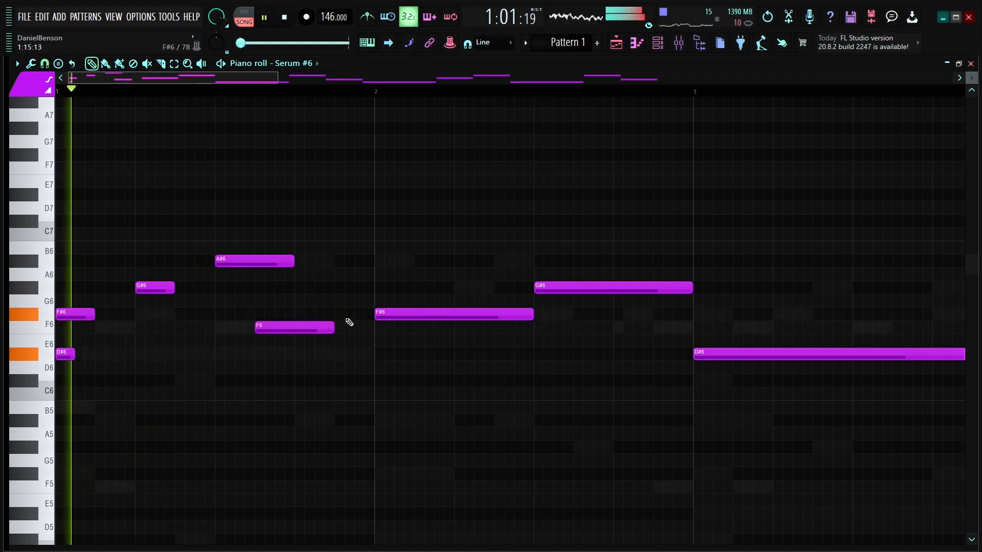
{"action": "left_click_drag", "start_coordinate": [330, 328], "coordinate": [257, 314]}
{"action": "key", "text": "space"}
{"action": "key", "text": "space"}
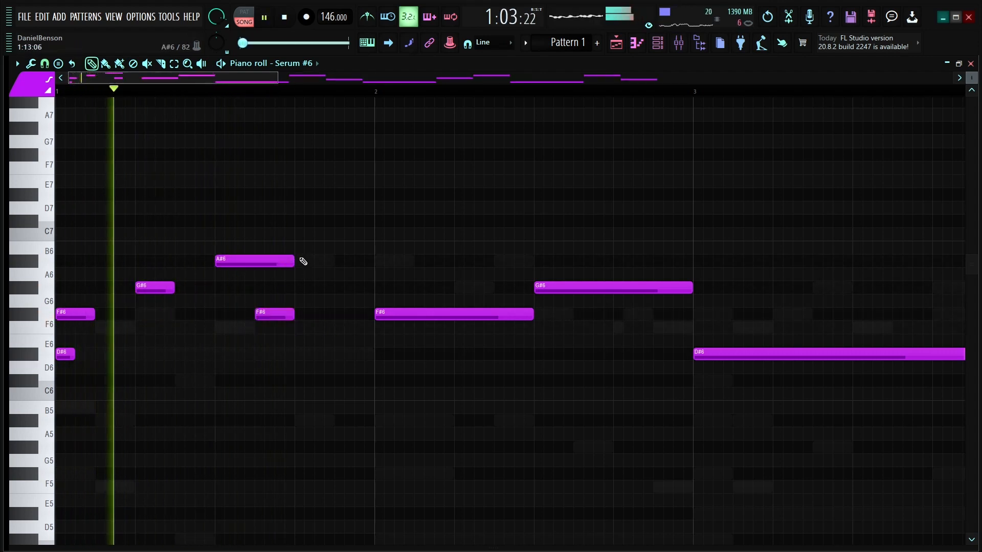
{"action": "left_click", "coordinate": [337, 261]}
{"action": "key", "text": "space"}
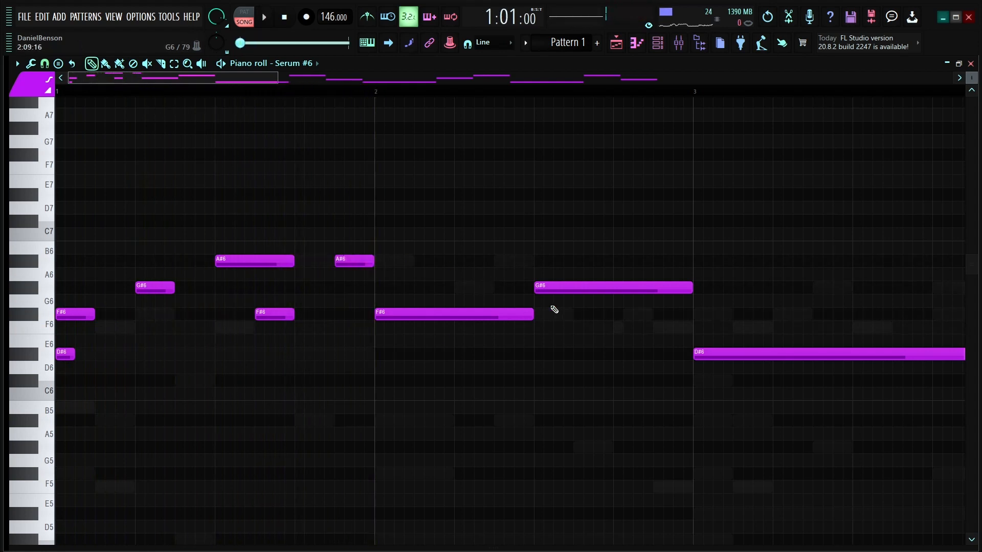
- Rebuild bar 2 with short F#6 and F6, a longer D#6, a short G#6, and the held note raised to A#6
{"action": "left_click_drag", "start_coordinate": [529, 313], "coordinate": [415, 314]}
{"action": "left_click", "coordinate": [416, 328]}
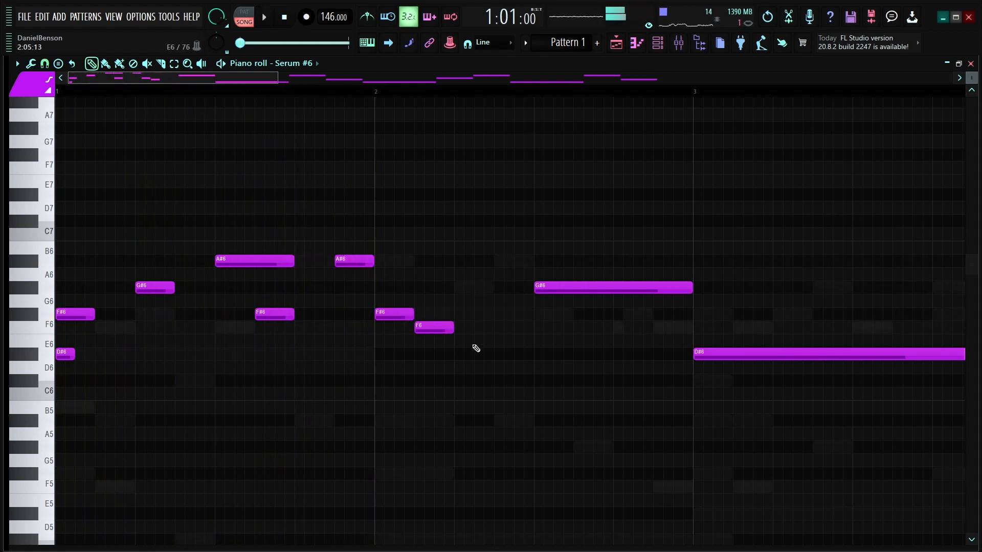
{"action": "left_click", "coordinate": [455, 354]}
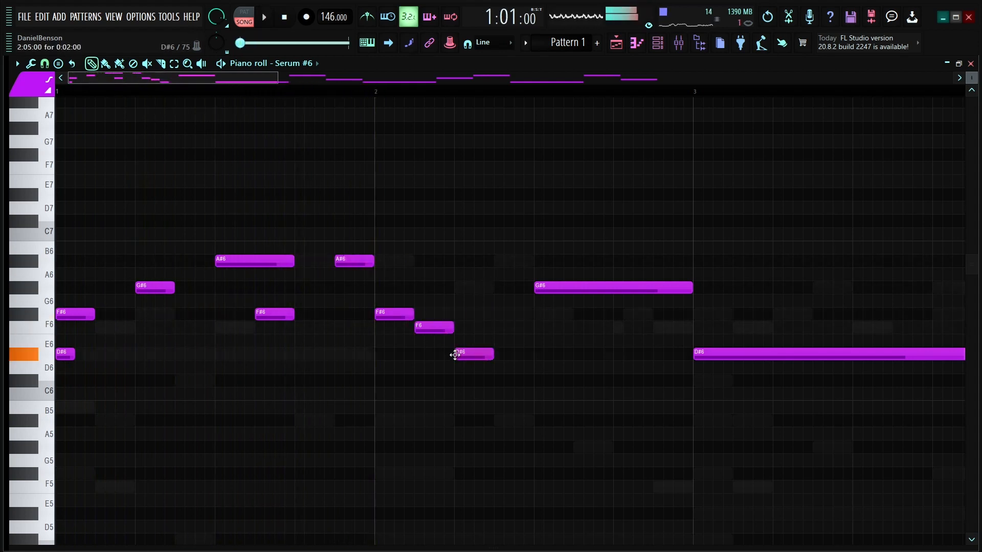
{"action": "left_click", "coordinate": [500, 301]}
{"action": "left_click_drag", "start_coordinate": [493, 353], "coordinate": [532, 355]}
{"action": "key", "text": "space"}
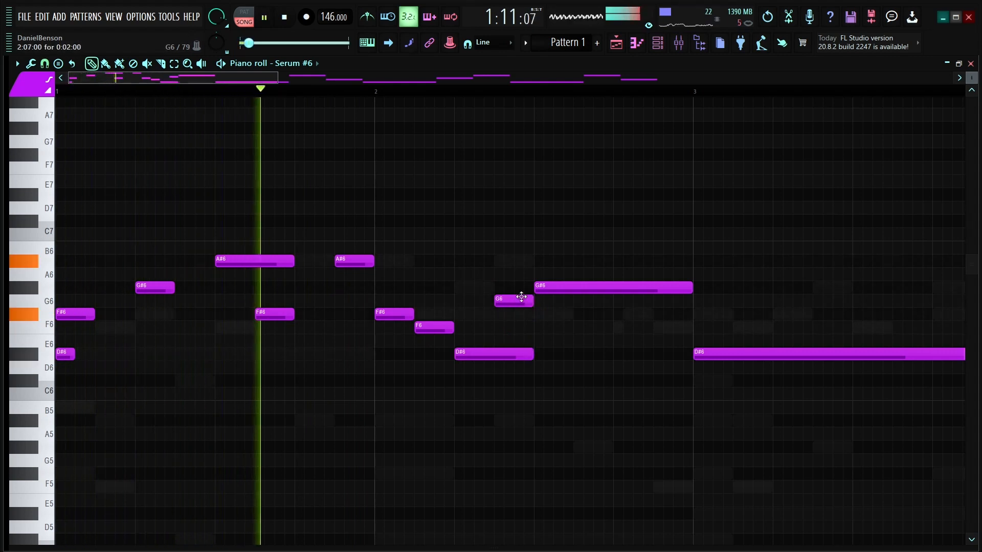
{"action": "left_click_drag", "start_coordinate": [521, 297], "coordinate": [565, 260]}
{"action": "key", "text": "space"}
{"action": "key", "text": "space"}
- Replace the held A#6 in the second half of bar 2 with two short A#6 notes at steps 11 and 15
{"action": "left_click", "coordinate": [584, 301]}
{"action": "right_click", "coordinate": [585, 300]}
{"action": "scroll", "coordinate": [352, 96], "scroll_direction": "down", "scroll_amount": 4}
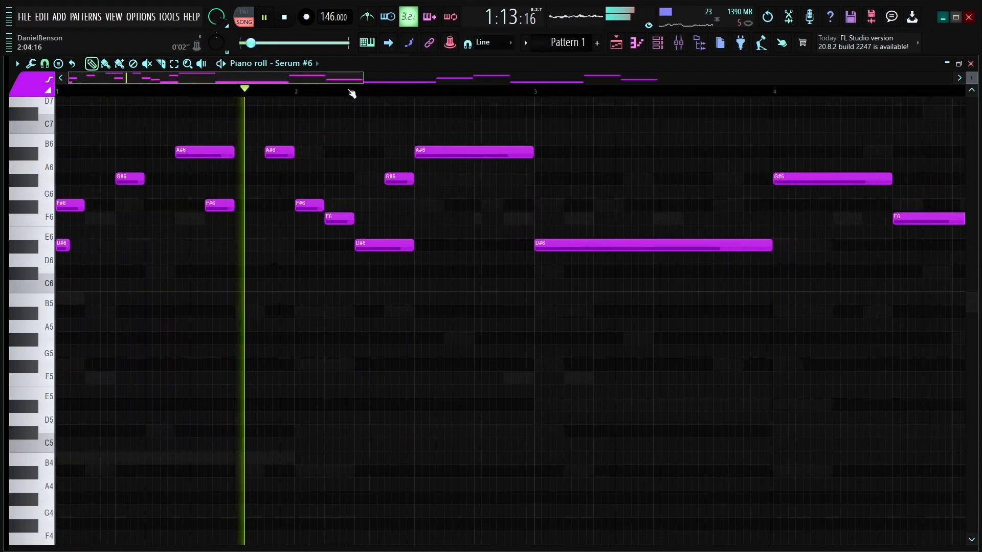
{"action": "scroll", "coordinate": [351, 93], "scroll_direction": "down", "scroll_amount": 3}
{"action": "key", "text": "space"}
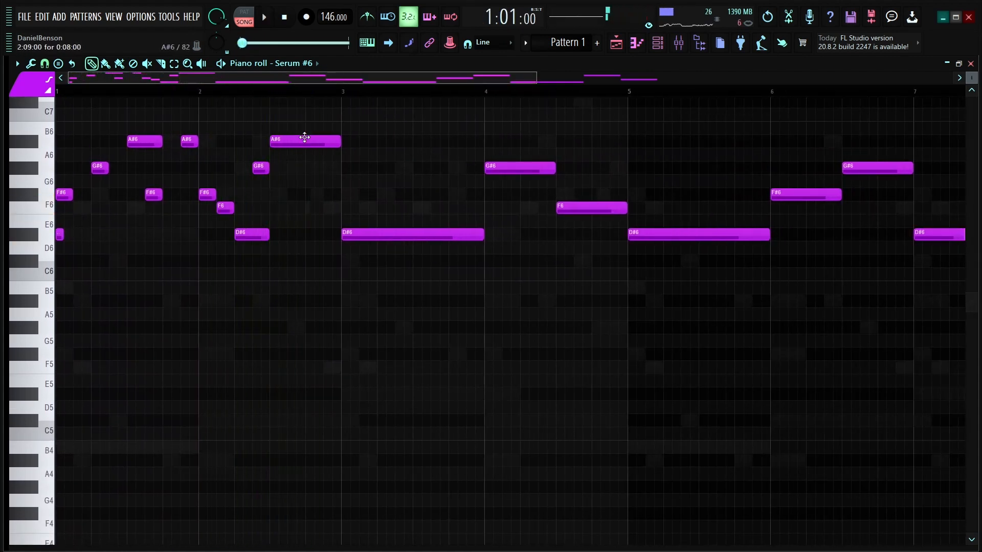
{"action": "right_click", "coordinate": [297, 141]}
{"action": "key", "text": "space"}
{"action": "left_click", "coordinate": [290, 143]}
{"action": "left_click_drag", "start_coordinate": [356, 142], "coordinate": [301, 153]}
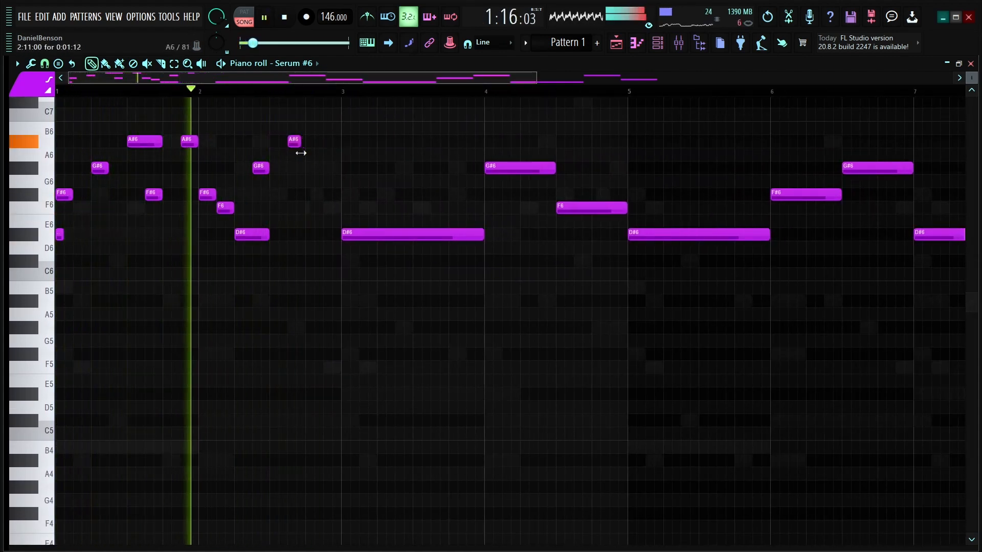
{"action": "left_click", "coordinate": [330, 141]}
{"action": "key", "text": "space"}
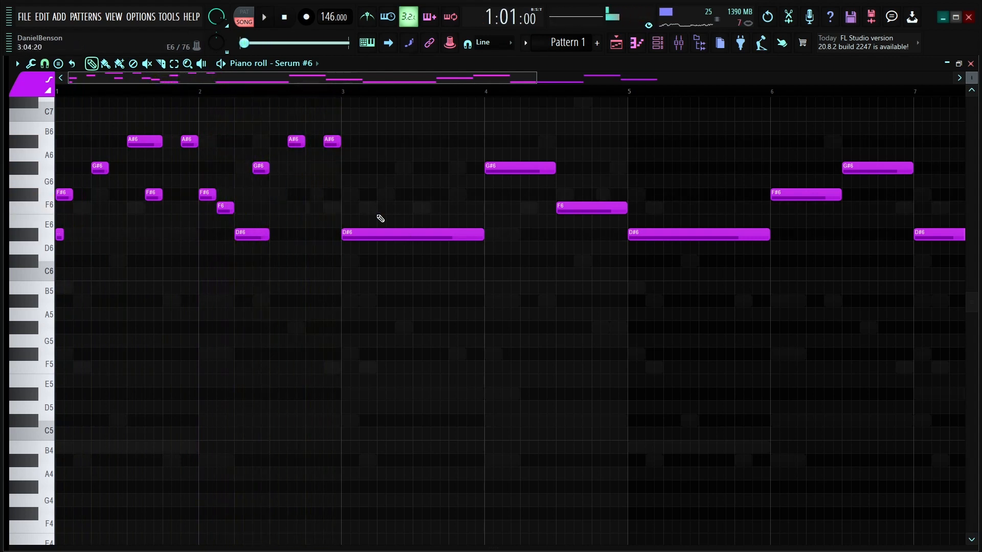
- Delete the held notes in bars 3 and 4, and duplicate the two-bar phrase into their place
{"action": "right_click", "coordinate": [404, 235]}
{"action": "right_click", "coordinate": [517, 168]}
{"action": "right_click", "coordinate": [571, 208]}
{"action": "left_click_drag", "start_coordinate": [356, 312], "coordinate": [55, 97]}
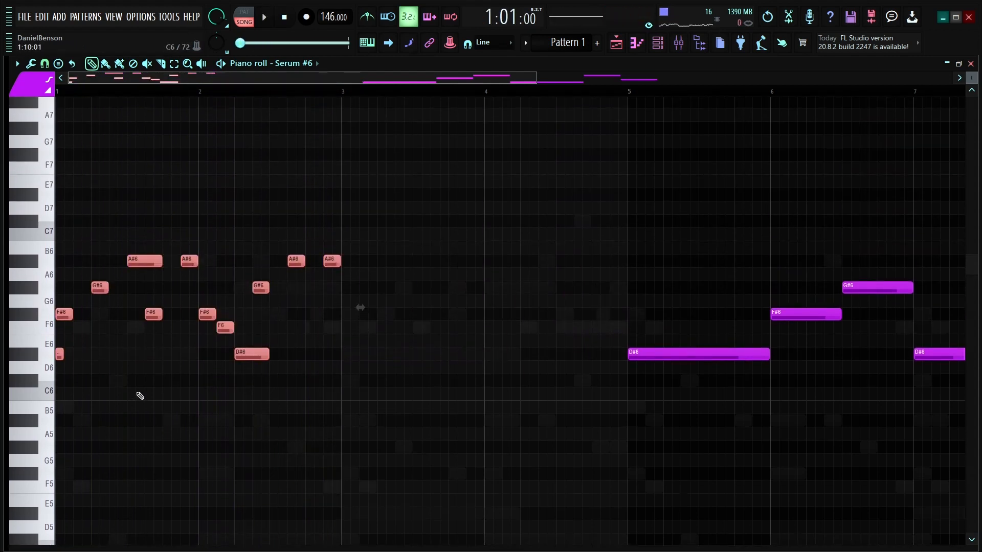
{"action": "key", "text": "ctrl+b"}
- Vary bars 3 and 4 with a G#6 ending bar 3 and a lower F6, D#6, C#6 descent, and duplicate the four bars into bars 5 to 8
{"action": "key", "text": "space"}
{"action": "left_click", "coordinate": [384, 383]}
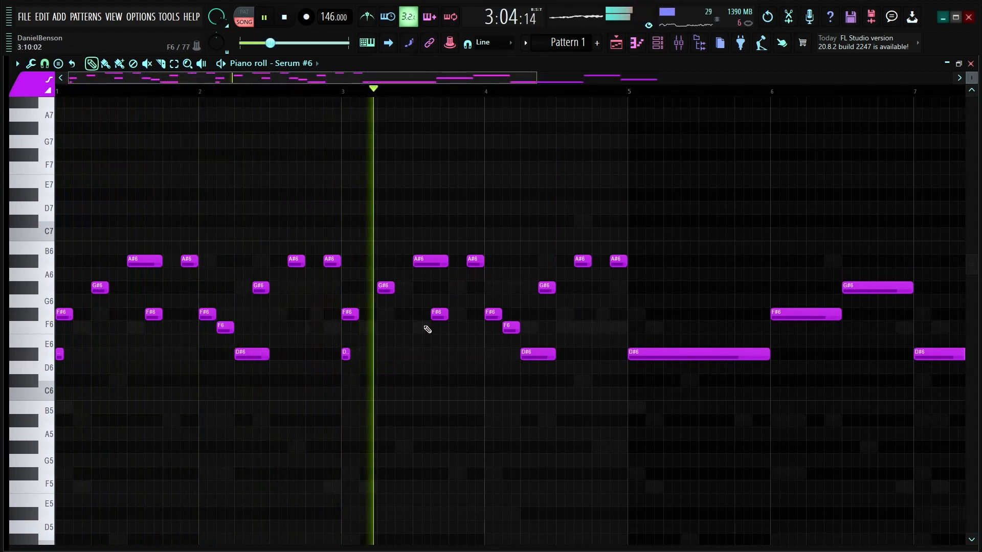
{"action": "key", "text": "space"}
{"action": "left_click_drag", "start_coordinate": [476, 259], "coordinate": [471, 288]}
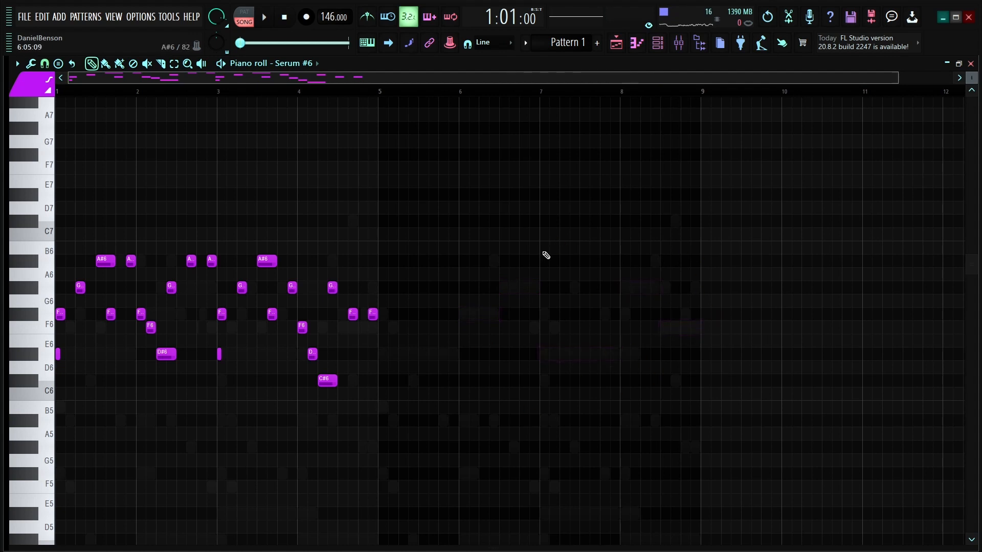
{"action": "key", "text": "ctrl+b"}
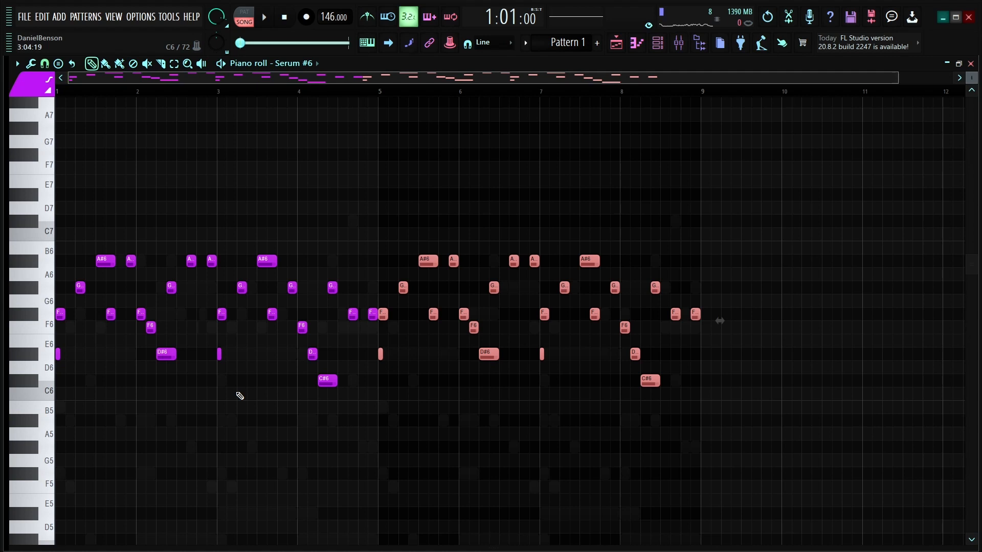
- Route the pad audio and the Serum #2, #3, #5, #6 and #4 channels to consecutive mixer inserts starting at insert 1
{"action": "key", "text": "F6"}
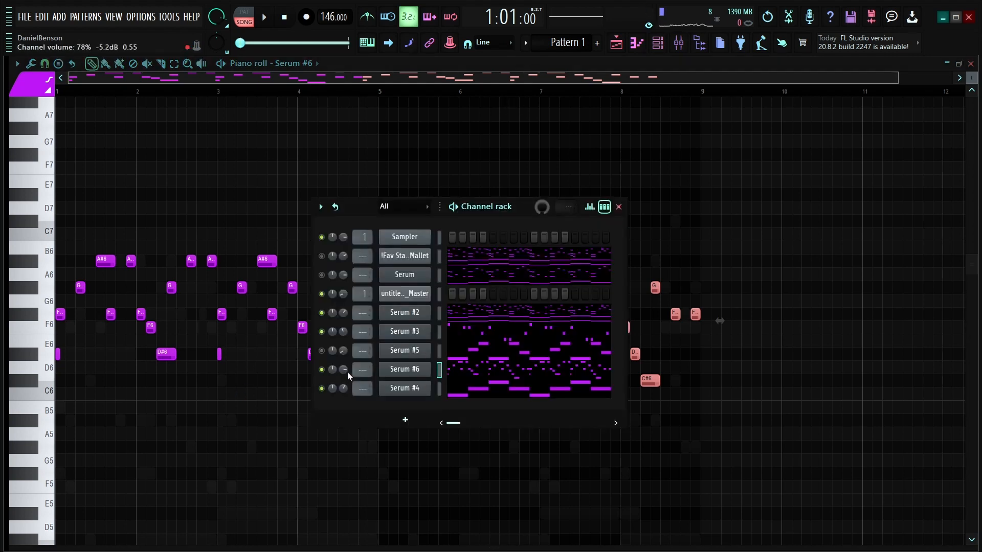
{"action": "key", "text": "space"}
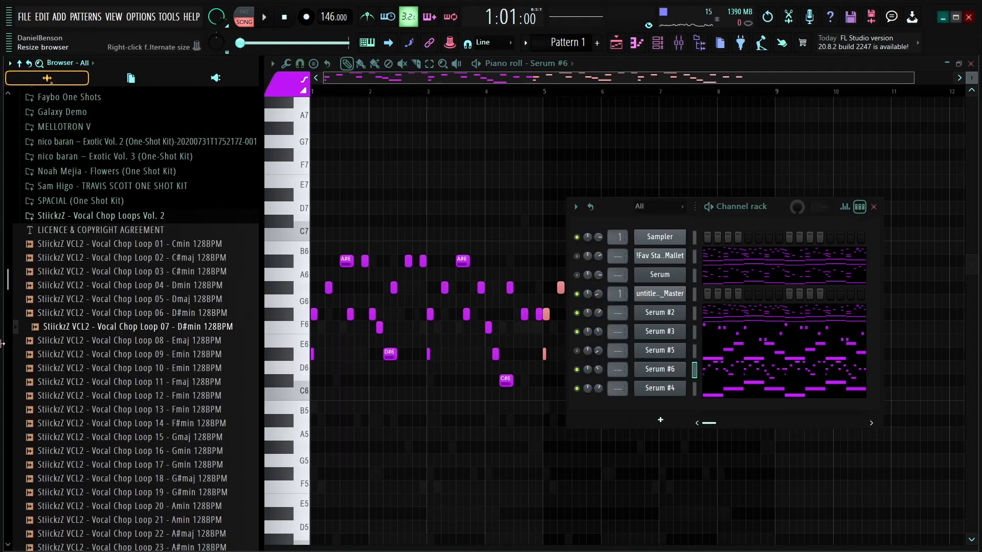
{"action": "right_click", "coordinate": [265, 308]}
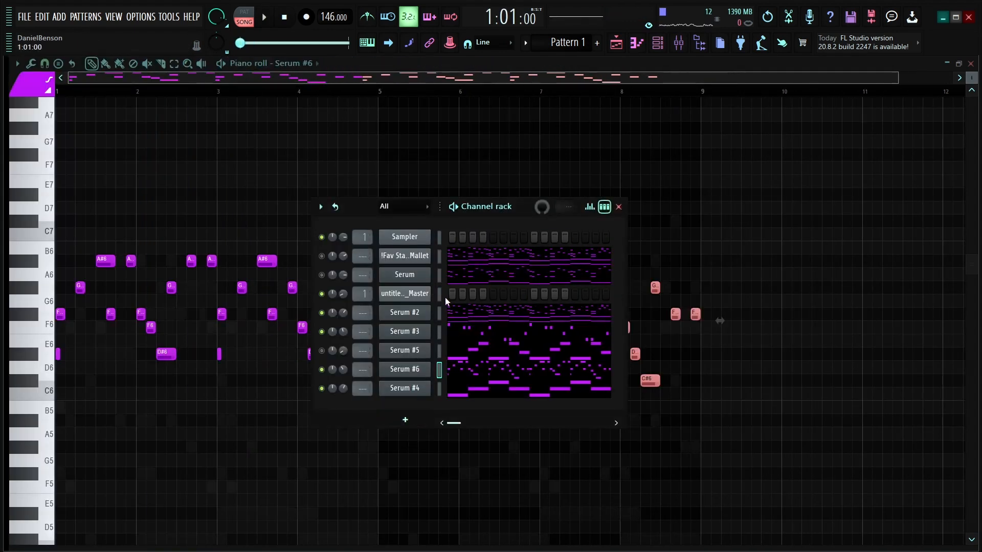
{"action": "left_click", "coordinate": [687, 45]}
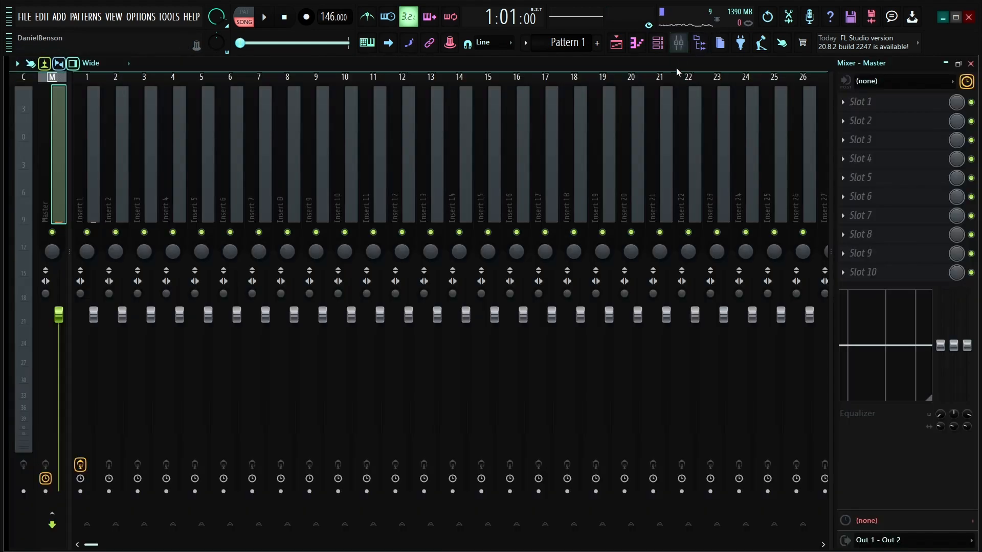
{"action": "right_click", "coordinate": [85, 189]}
{"action": "left_click", "coordinate": [296, 208]}
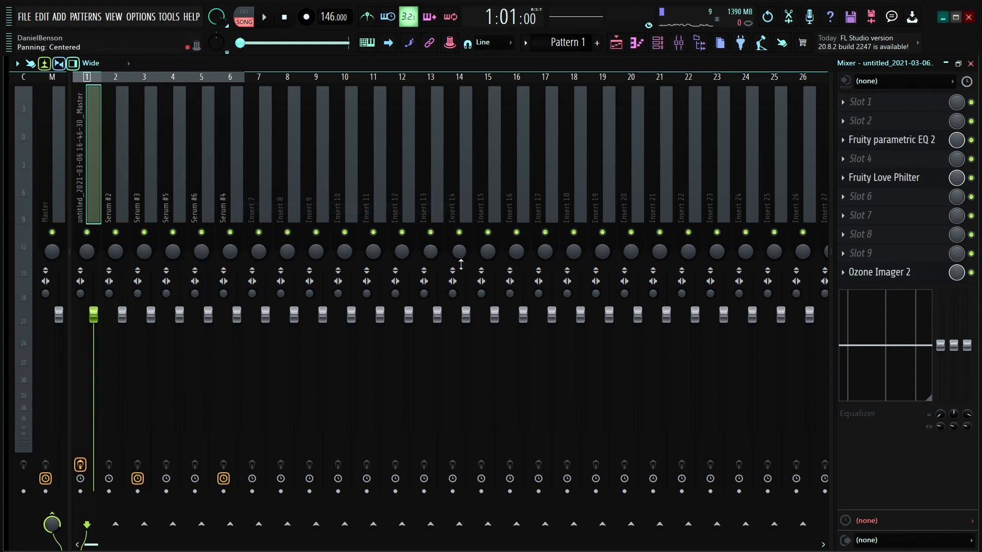
{"action": "left_click", "coordinate": [231, 233]}
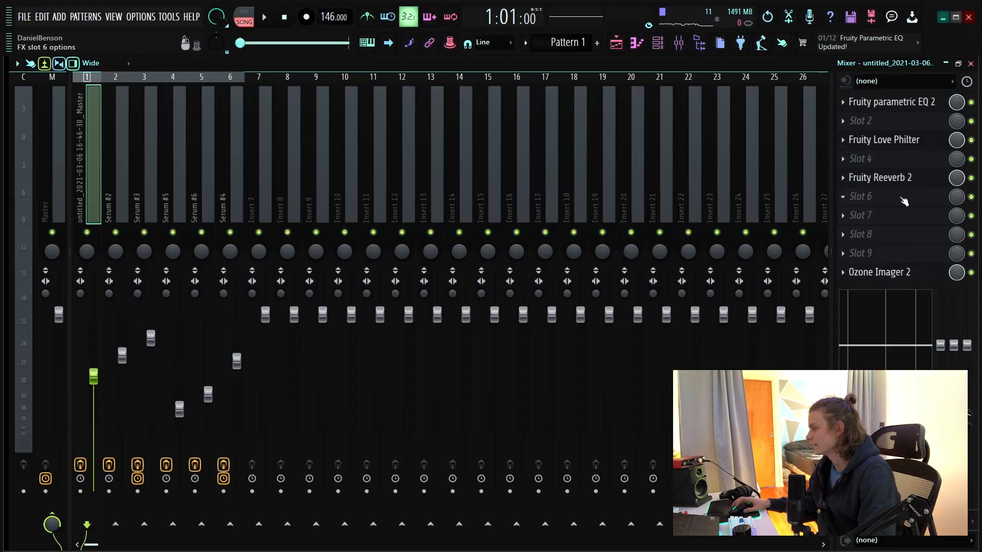
- Inspect the reverb on the pad's mixer insert, and the reverb and EQ on the Serum #2 insert
{"action": "left_click", "coordinate": [880, 177]}
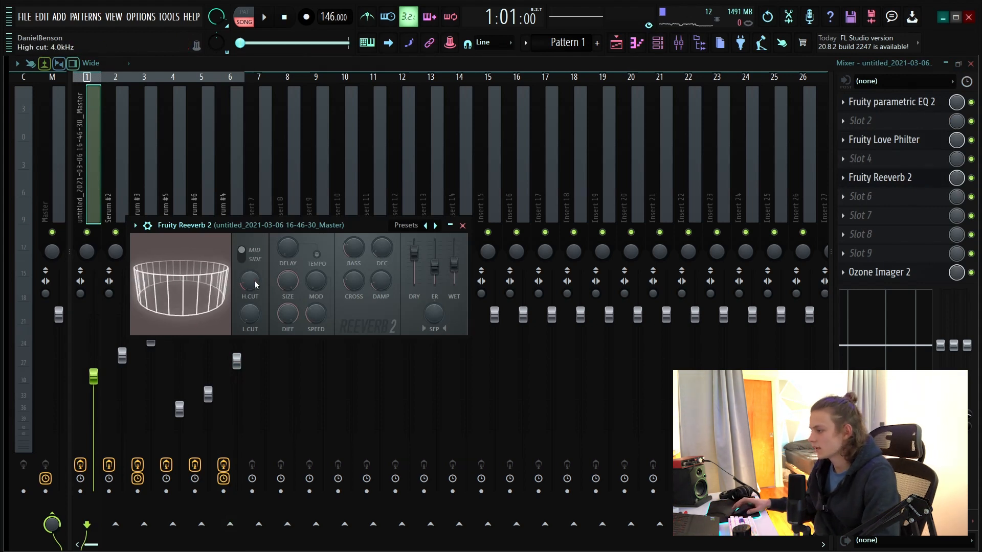
{"action": "left_click", "coordinate": [462, 227]}
{"action": "left_click", "coordinate": [122, 192]}
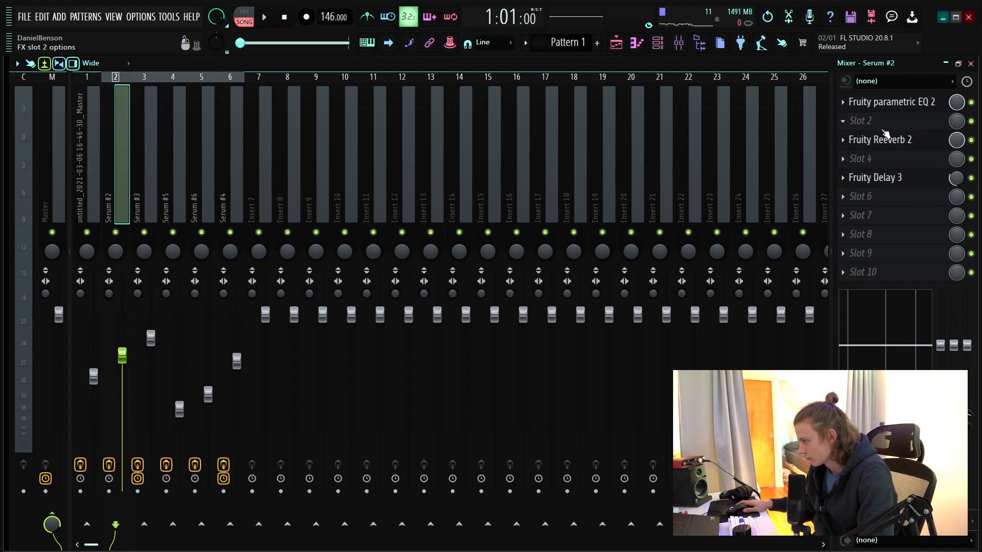
{"action": "left_click", "coordinate": [935, 135]}
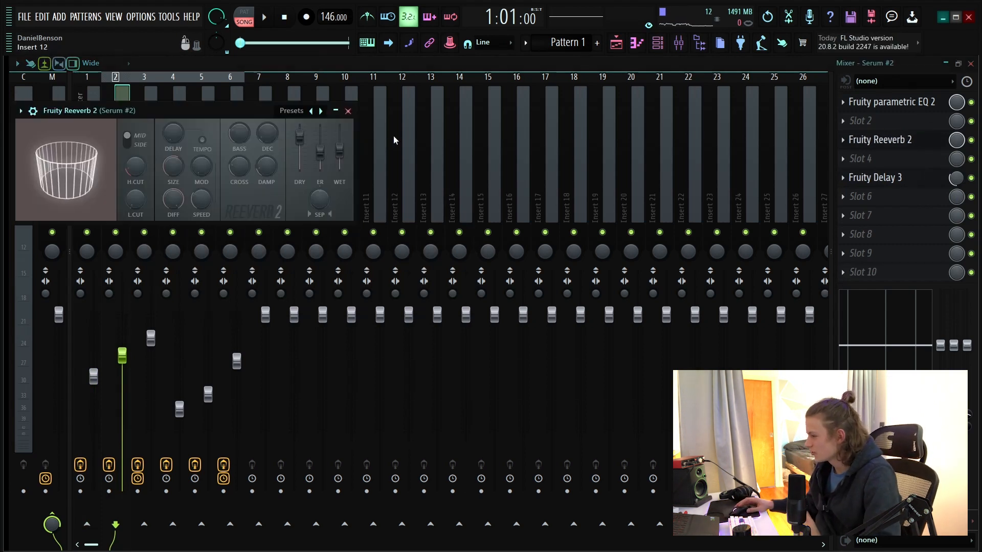
{"action": "left_click", "coordinate": [349, 112]}
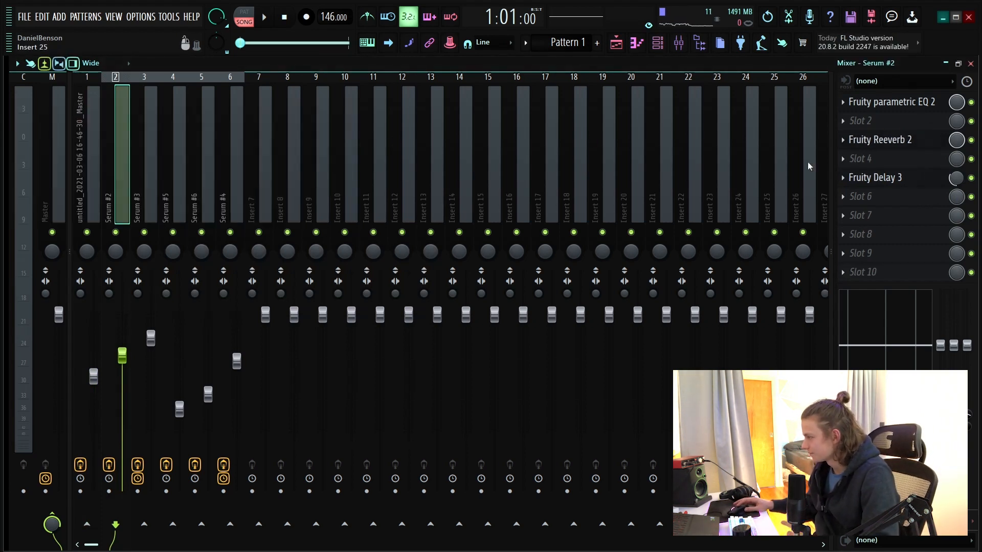
{"action": "left_click", "coordinate": [938, 104]}
{"action": "left_click", "coordinate": [523, 210]}
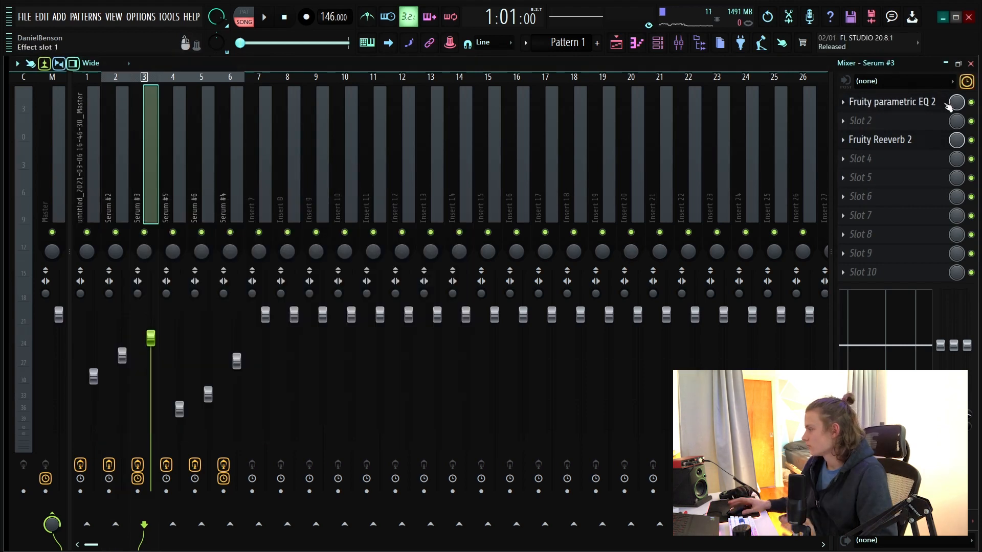
- Inspect the parametric EQ curve and the reverb settings on the Serum #3 insert
{"action": "left_click", "coordinate": [940, 104]}
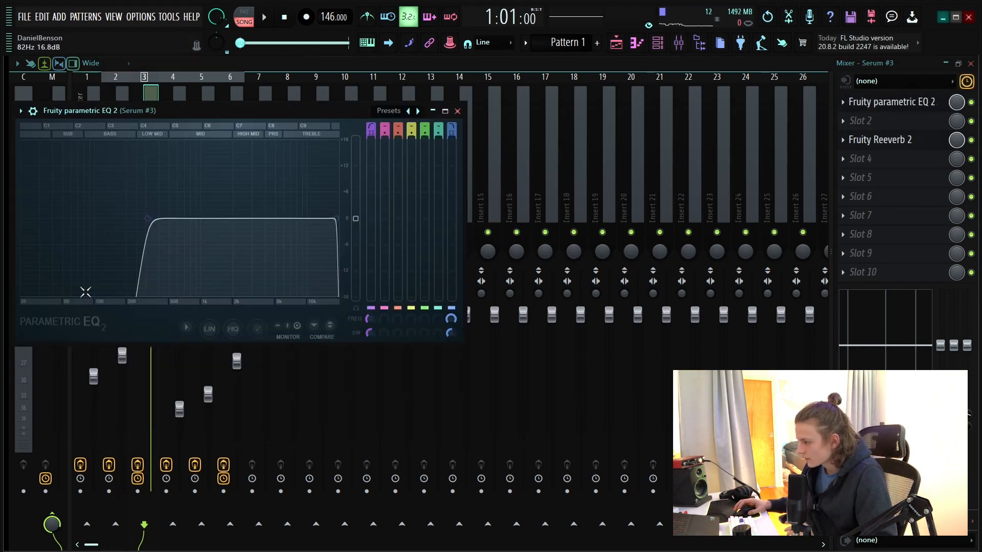
{"action": "left_click", "coordinate": [920, 139]}
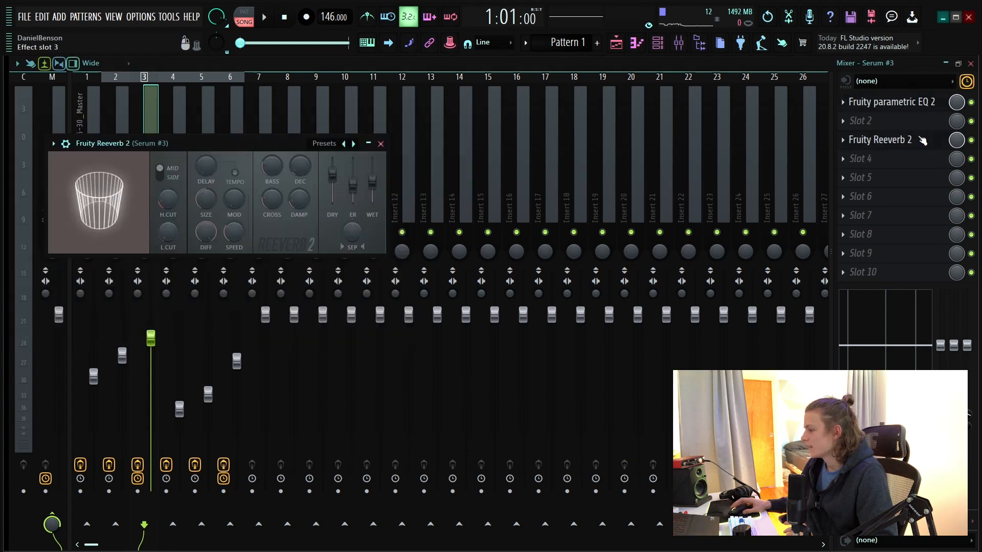
{"action": "left_click", "coordinate": [381, 144]}
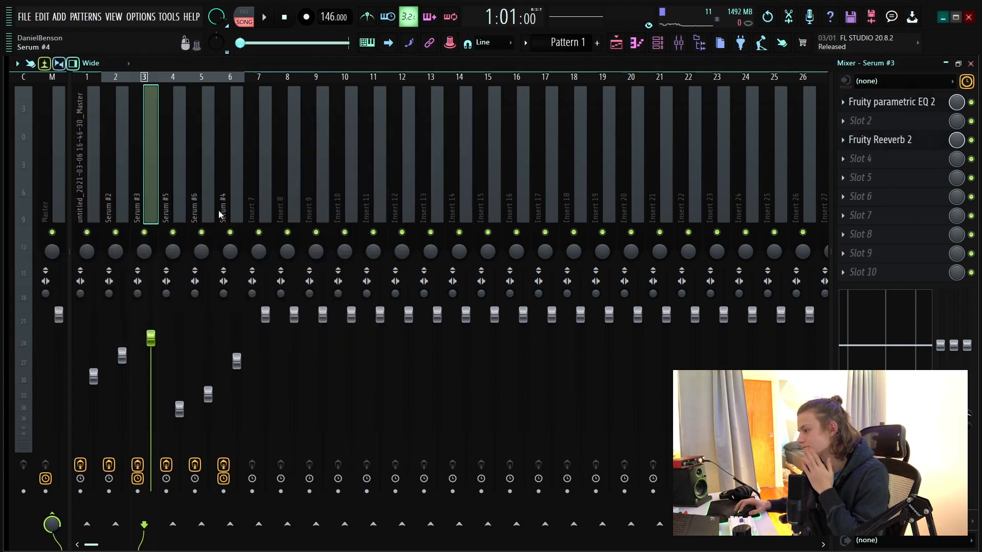
- Inspect the parametric EQ curves on the Serum #5 and Serum #6 inserts
{"action": "left_click", "coordinate": [186, 189]}
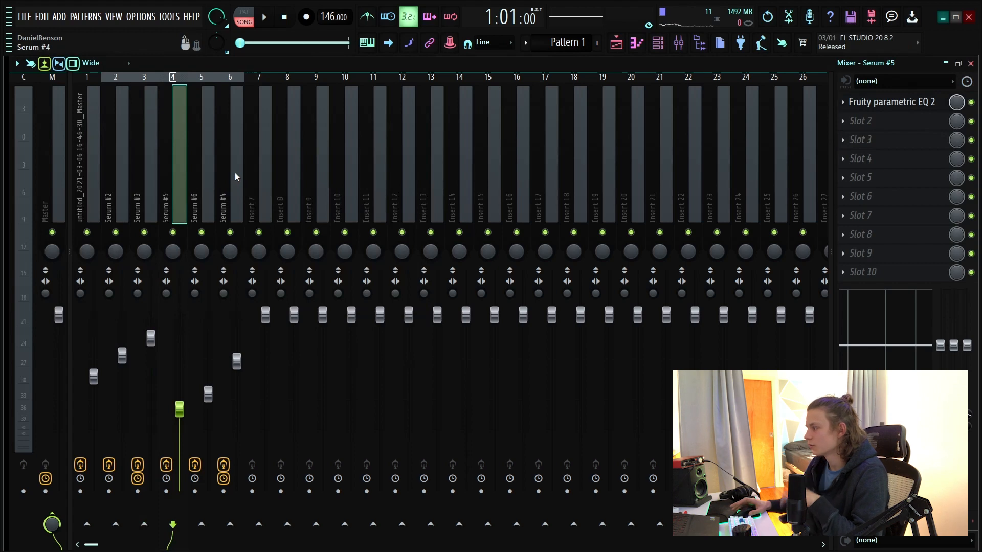
{"action": "left_click", "coordinate": [939, 105]}
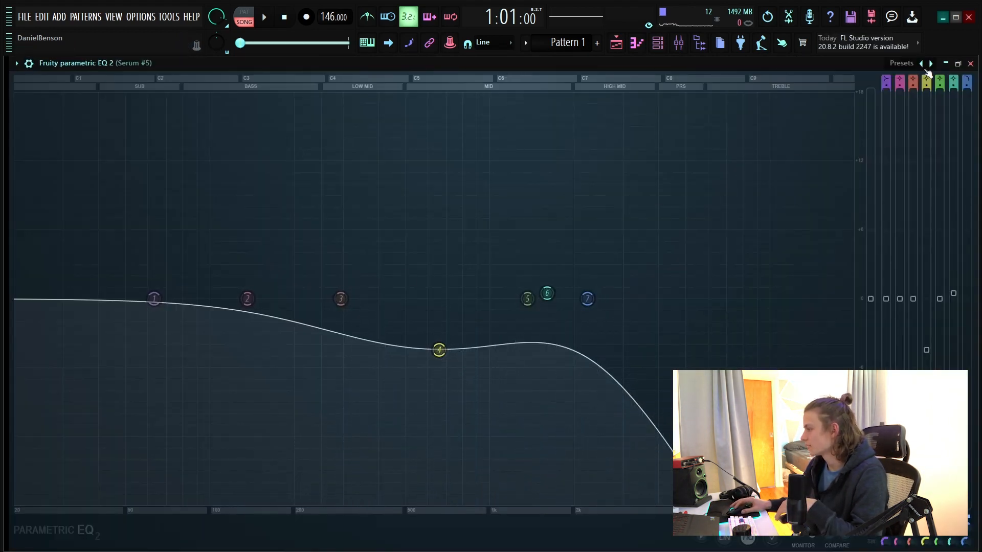
{"action": "left_click", "coordinate": [971, 63]}
{"action": "key", "text": "Right"}
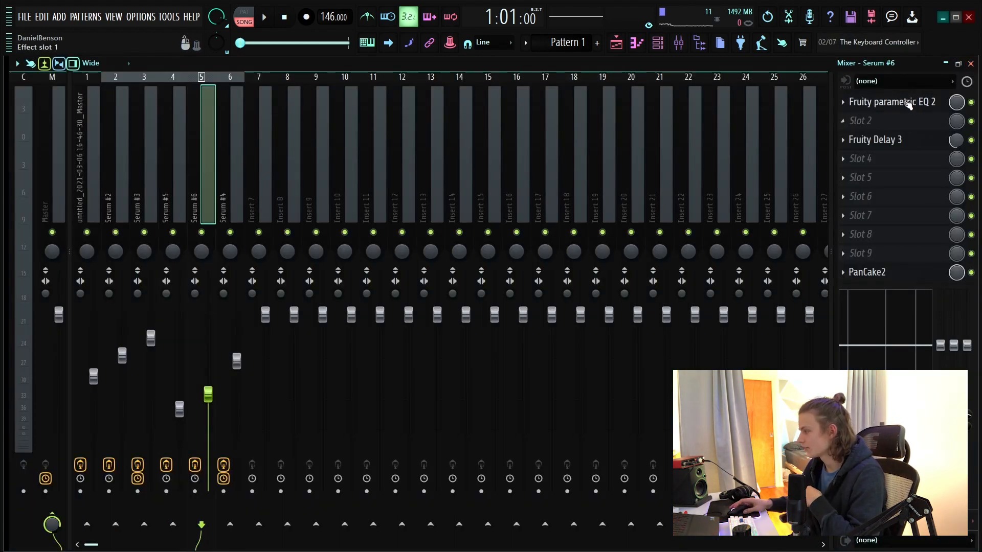
{"action": "left_click", "coordinate": [938, 105]}
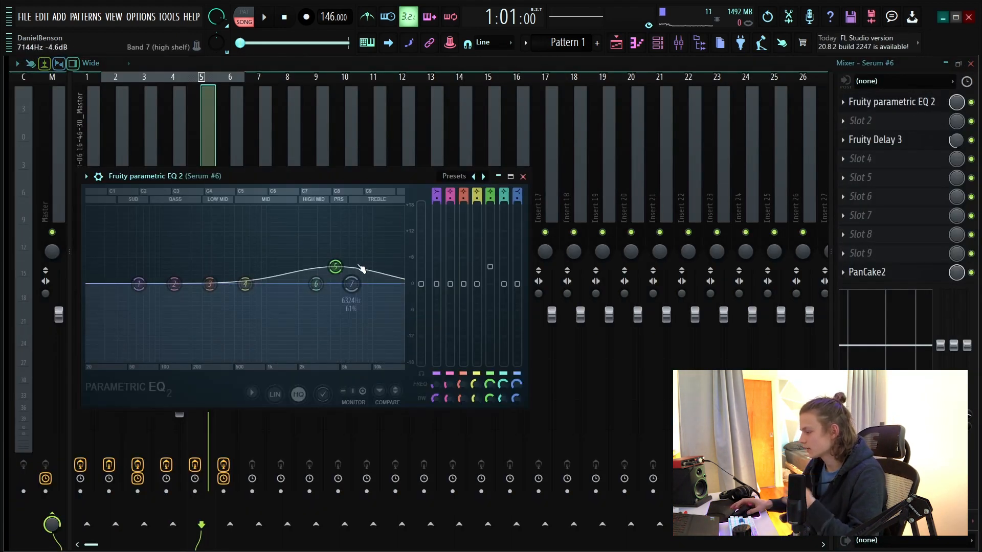
{"action": "left_click", "coordinate": [523, 176]}
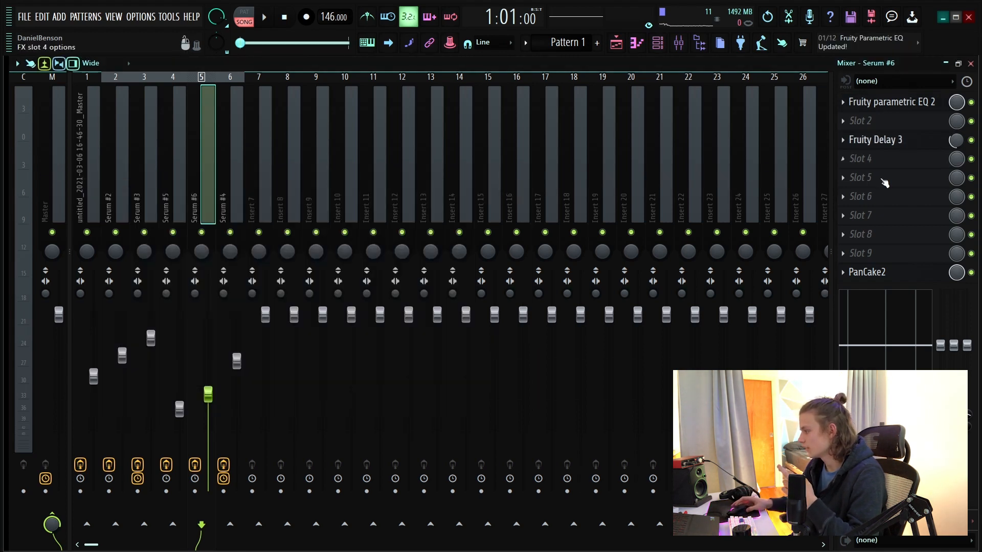
- Inspect the PanCake2 panning curve and LFO rate options on the Serum #6 insert, and the EQ on the Serum #4 insert
{"action": "left_click", "coordinate": [870, 272]}
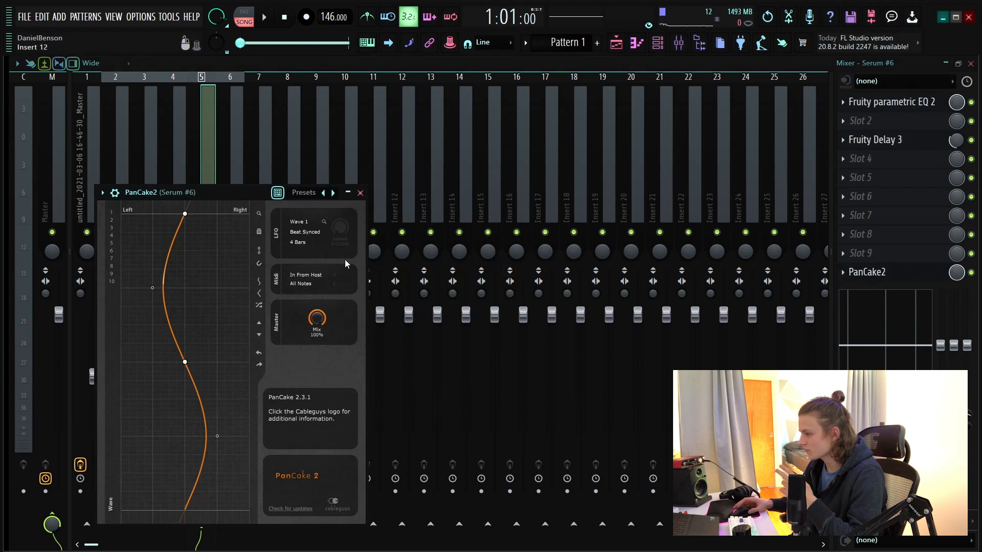
{"action": "left_click_drag", "start_coordinate": [209, 196], "coordinate": [279, 123]}
{"action": "left_click", "coordinate": [369, 169]}
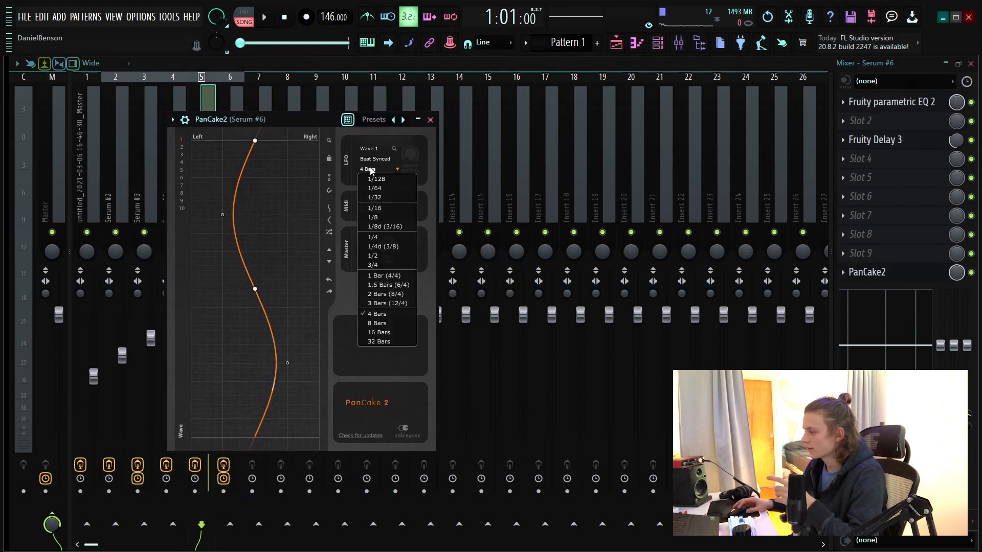
{"action": "left_click", "coordinate": [339, 181]}
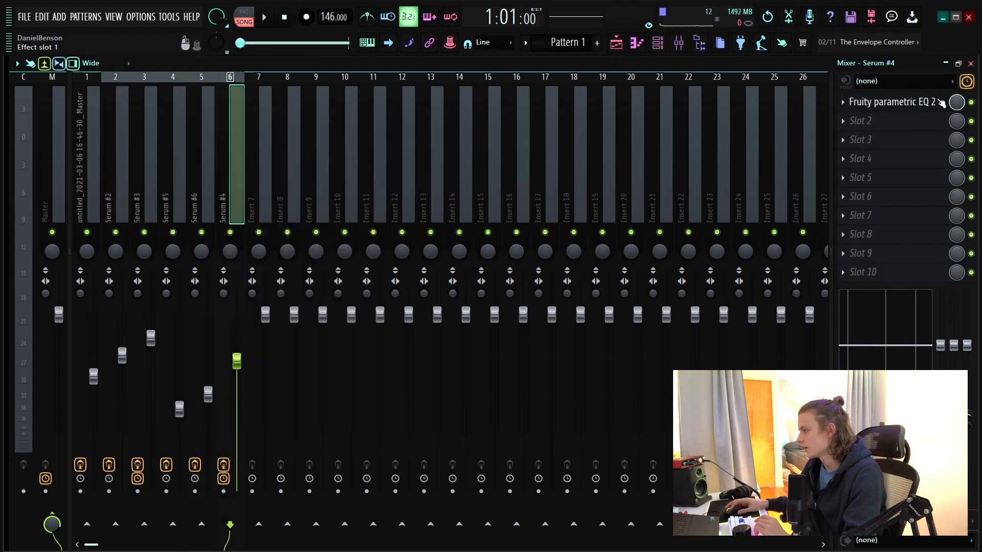
{"action": "left_click", "coordinate": [941, 102]}
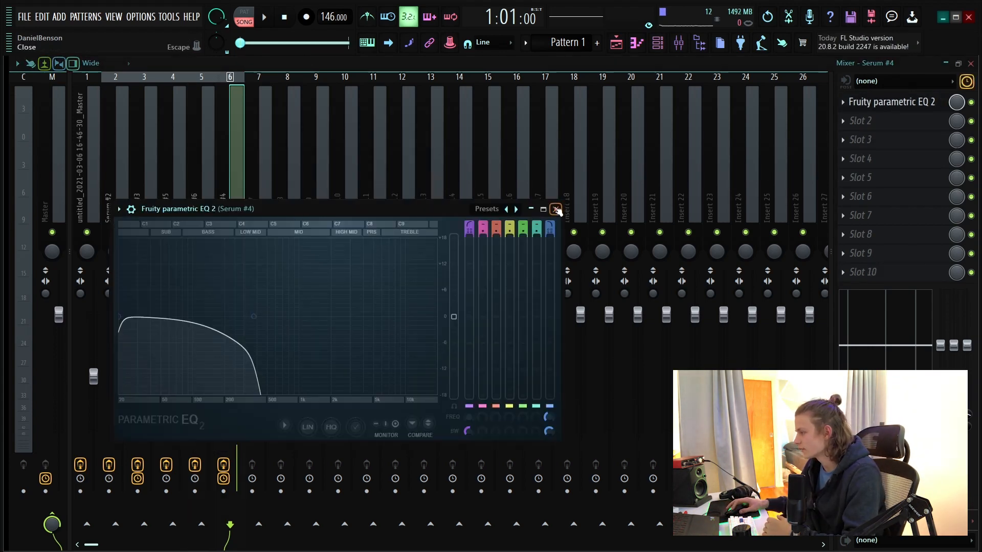
{"action": "left_click", "coordinate": [555, 208]}
- Split Pattern 1 by channel in the playlist
{"action": "right_click", "coordinate": [37, 104]}
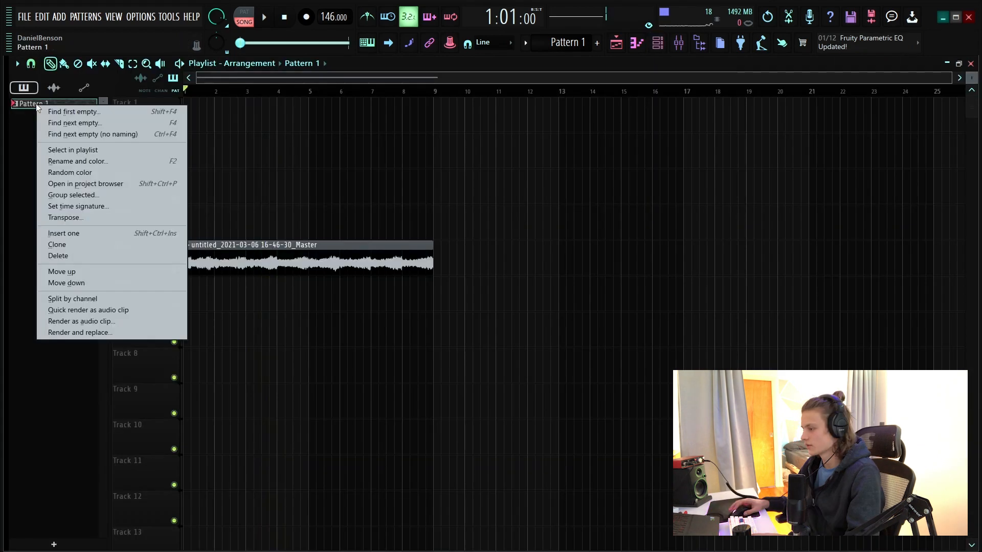
{"action": "left_click", "coordinate": [84, 299]}
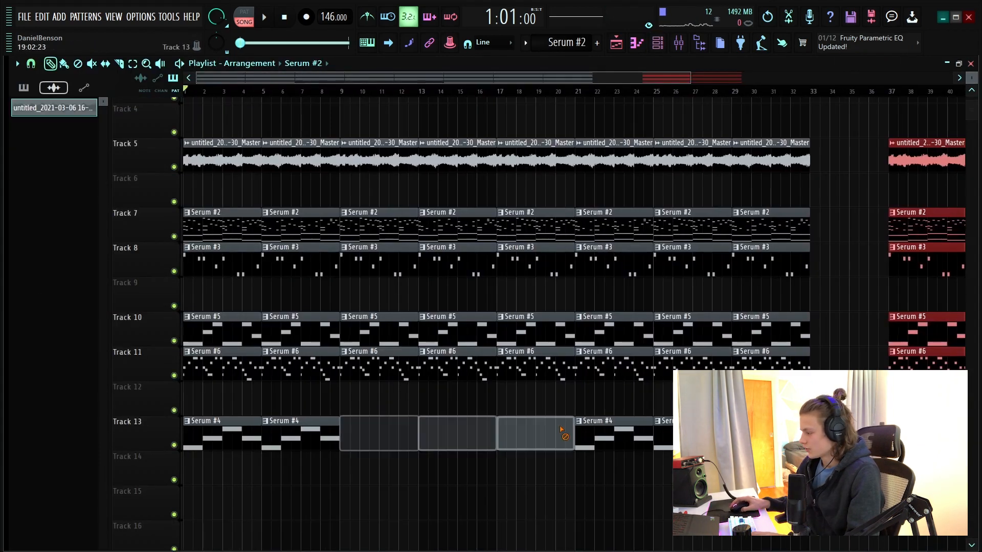
- Remove the Serum #4 clips between bars 9 and 32, and the Serum #2, #5 and #6 clips in bars 1 to 4
{"action": "key", "text": "Delete"}
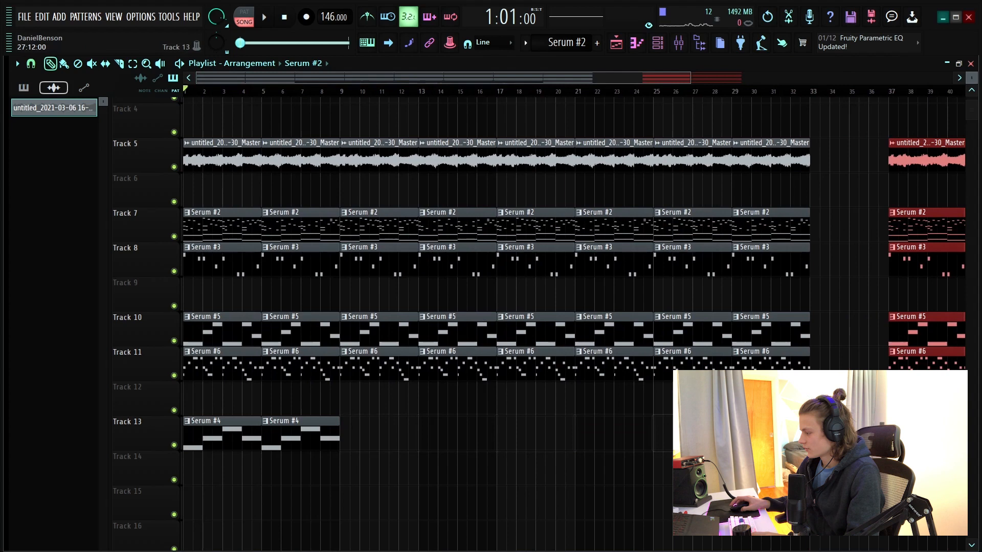
{"action": "left_click", "coordinate": [449, 482]}
{"action": "right_click", "coordinate": [455, 481]}
{"action": "right_click", "coordinate": [212, 330]}
{"action": "right_click", "coordinate": [211, 364]}
{"action": "right_click", "coordinate": [223, 228]}
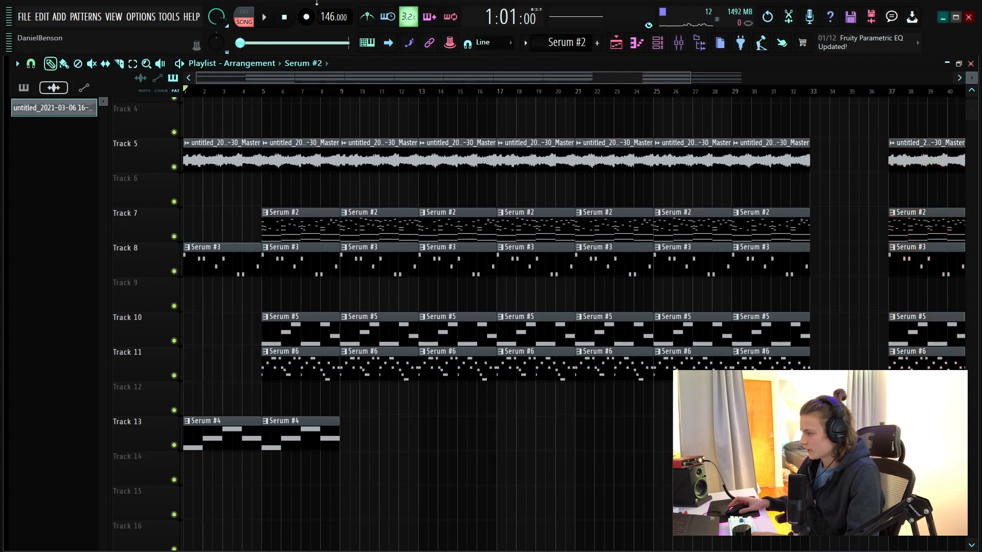
- Remove the Serum #6 clips in bars 5 to 8 and 17 to 20, and the Serum #5 clips in bars 9 to 20
{"action": "scroll", "coordinate": [279, 92], "scroll_direction": "up", "scroll_amount": 4}
{"action": "right_click", "coordinate": [429, 363]}
{"action": "right_click", "coordinate": [550, 331]}
{"action": "right_click", "coordinate": [706, 331]}
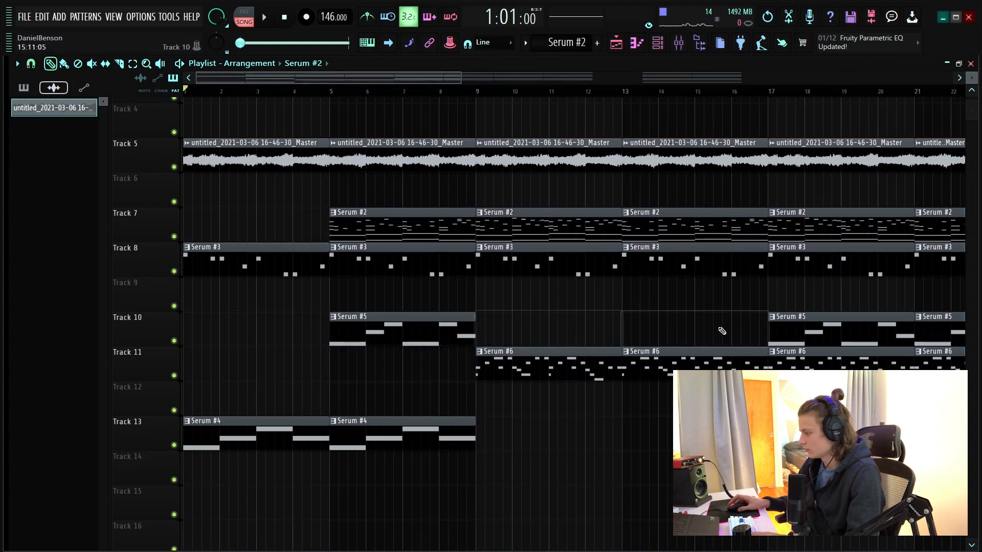
{"action": "right_click", "coordinate": [829, 328]}
{"action": "right_click", "coordinate": [824, 359]}
- Remove the Serum #6 clips in bars 21 to 28 and the Serum #5 clip in bars 29 to 32
{"action": "scroll", "coordinate": [504, 92], "scroll_direction": "down", "scroll_amount": 3}
{"action": "right_click", "coordinate": [692, 361]}
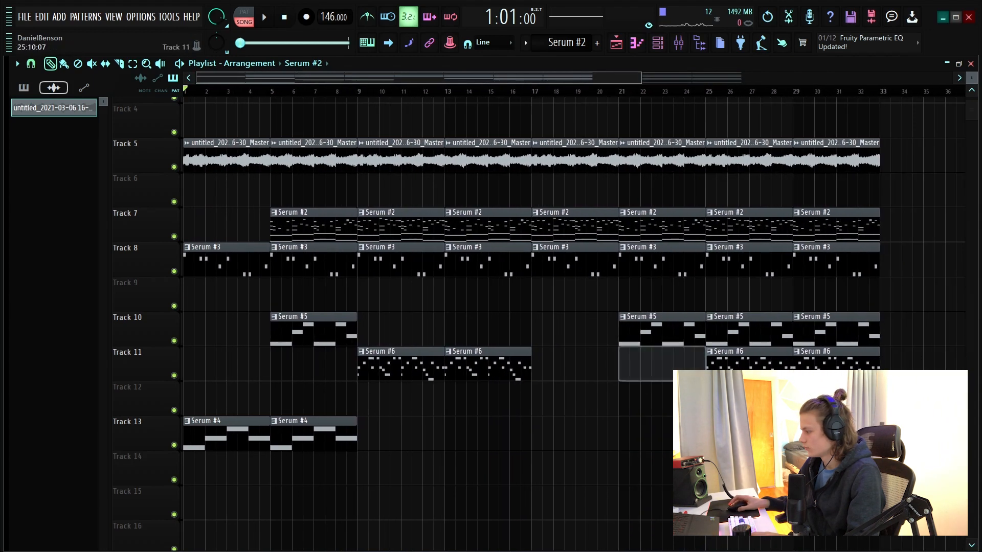
{"action": "right_click", "coordinate": [736, 361]}
{"action": "right_click", "coordinate": [829, 330]}
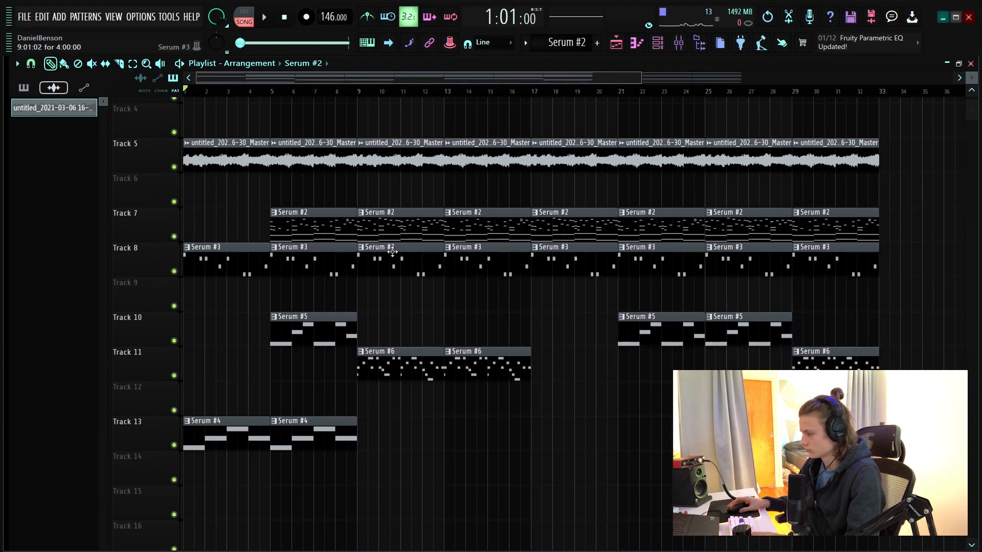
- Remove the Serum #3 clips in bars 5 to 8, 17 to 20 and 29 to 32
{"action": "right_click", "coordinate": [324, 265]}
{"action": "right_click", "coordinate": [589, 262]}
{"action": "right_click", "coordinate": [841, 273]}
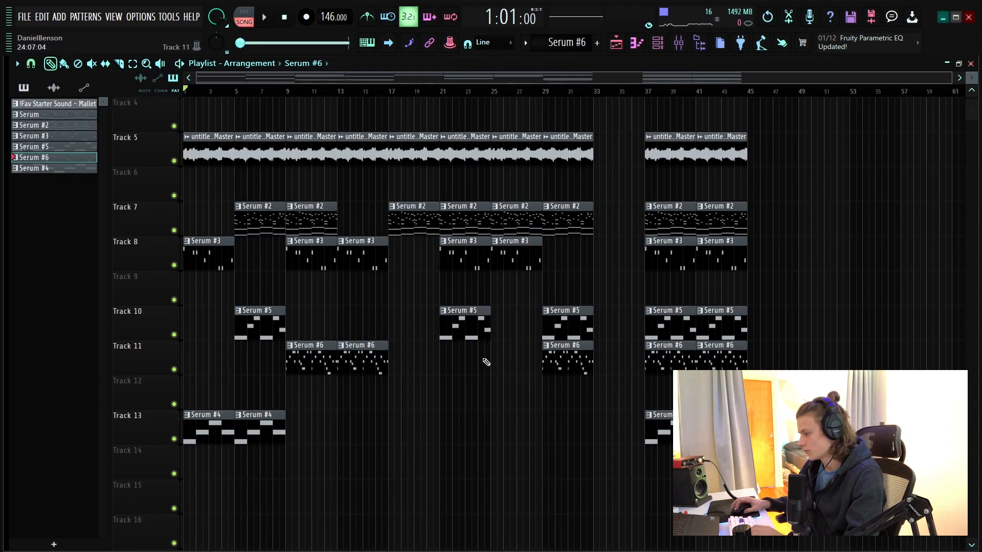
- Try a Serum #6 clip at bar 25 and play the arrangement, including from around bar 23
{"action": "left_click", "coordinate": [486, 358]}
{"action": "key", "text": "space"}
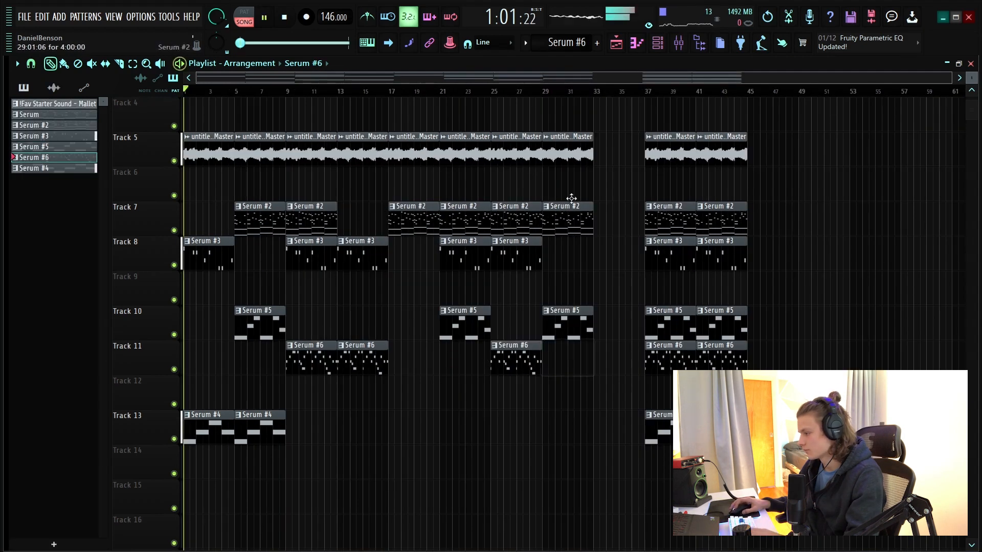
{"action": "left_click", "coordinate": [467, 93]}
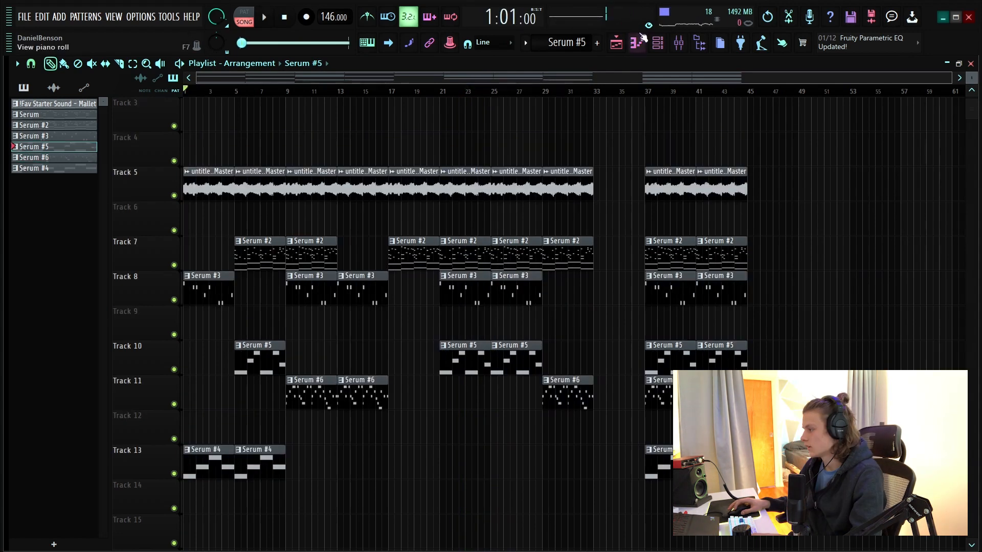
- Load the Ambience reverb into slot 1 and the FIN-MICRO effect into slot 3 of the Master mixer track
{"action": "left_click", "coordinate": [638, 40]}
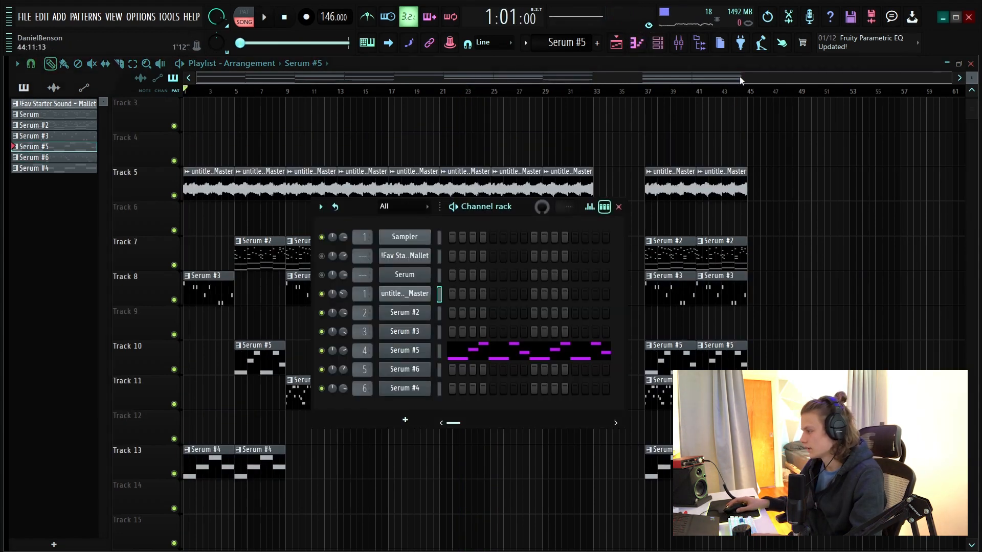
{"action": "left_click", "coordinate": [678, 42]}
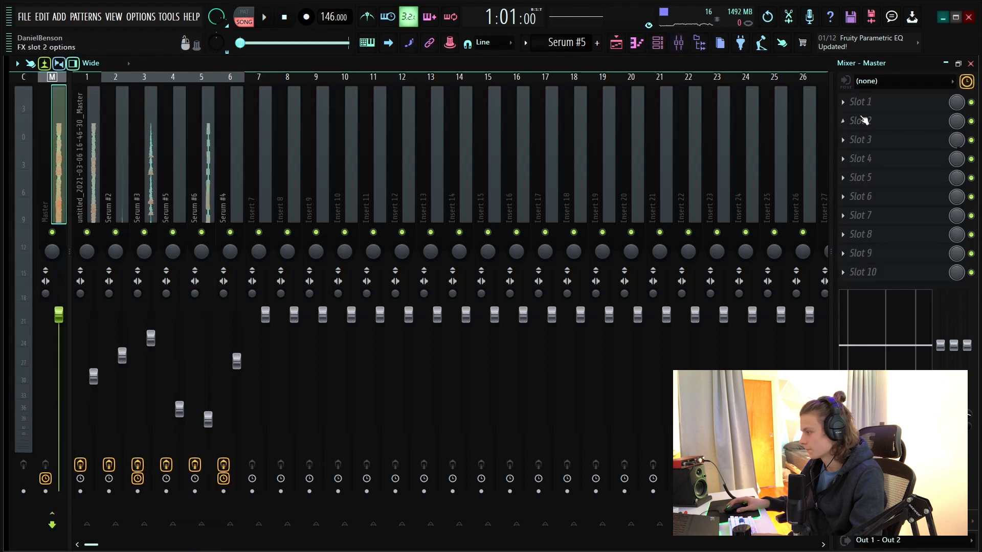
{"action": "left_click", "coordinate": [865, 121]}
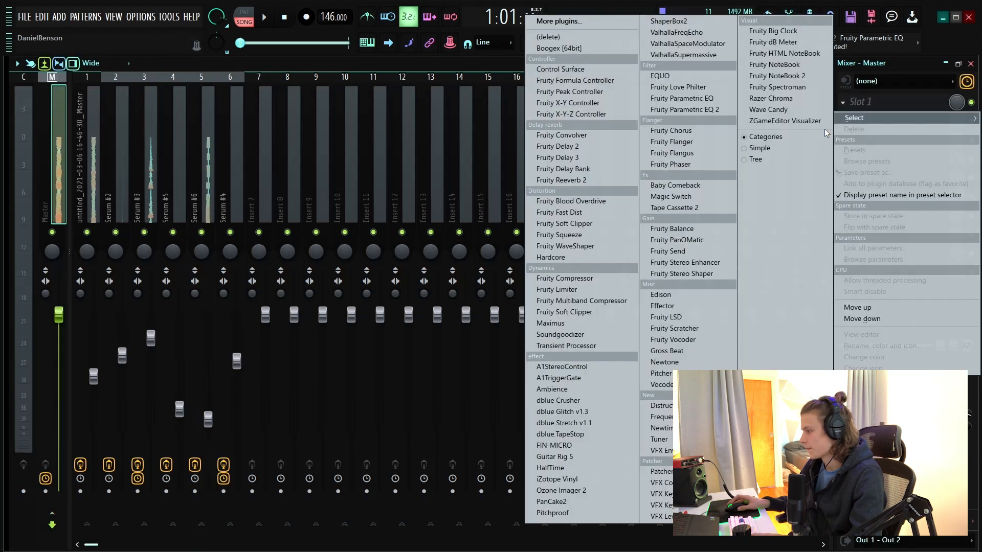
{"action": "left_click", "coordinate": [588, 389]}
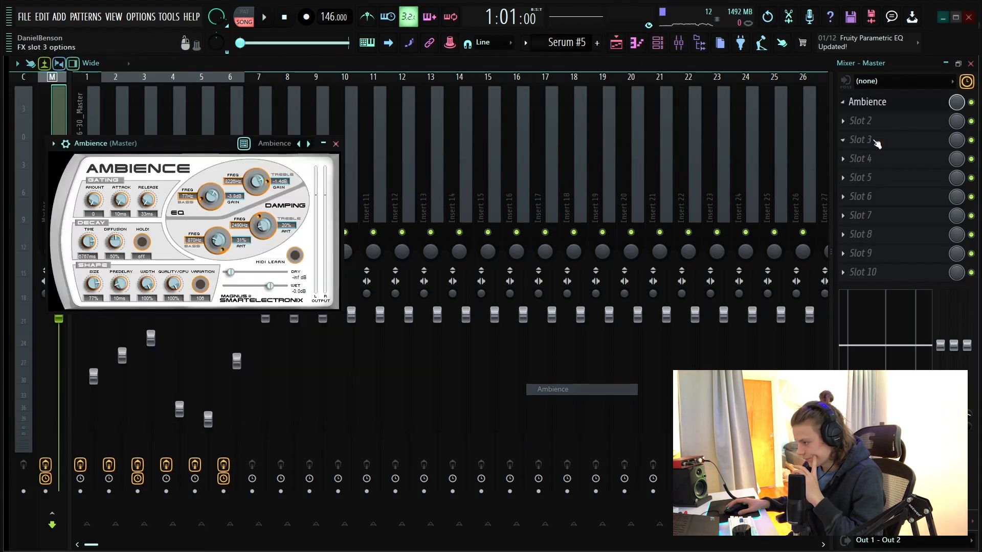
{"action": "left_click", "coordinate": [864, 137]}
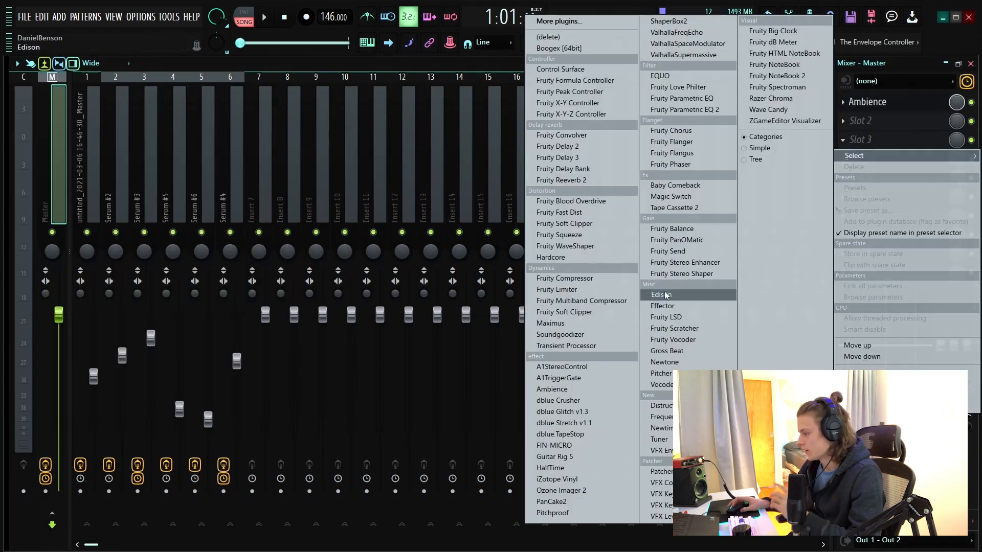
{"action": "left_click", "coordinate": [575, 449]}
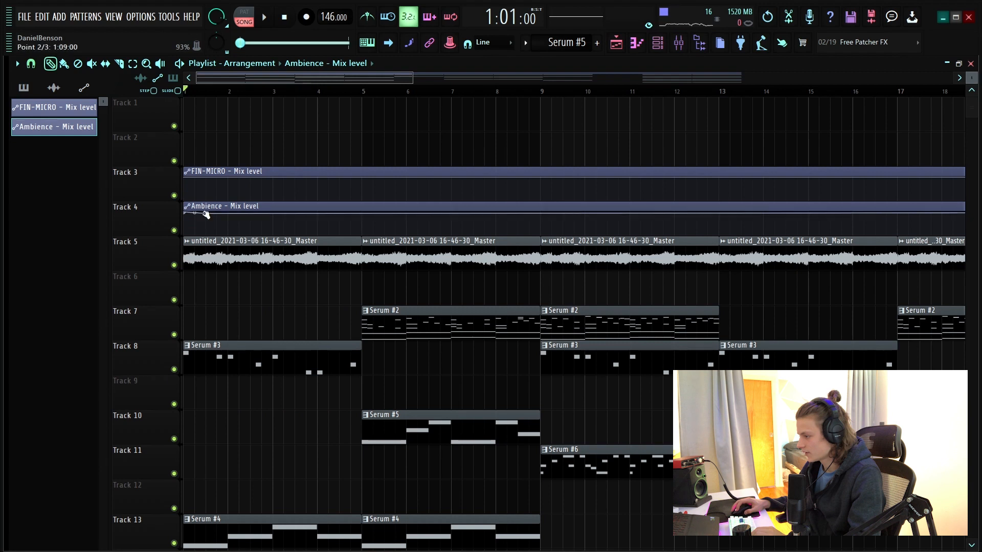
- Shape the Ambience mix level automation to fall to zero from bar 1 to bar 2 and rise from bar 8 to bar 9
{"action": "left_click_drag", "start_coordinate": [206, 213], "coordinate": [228, 240]}
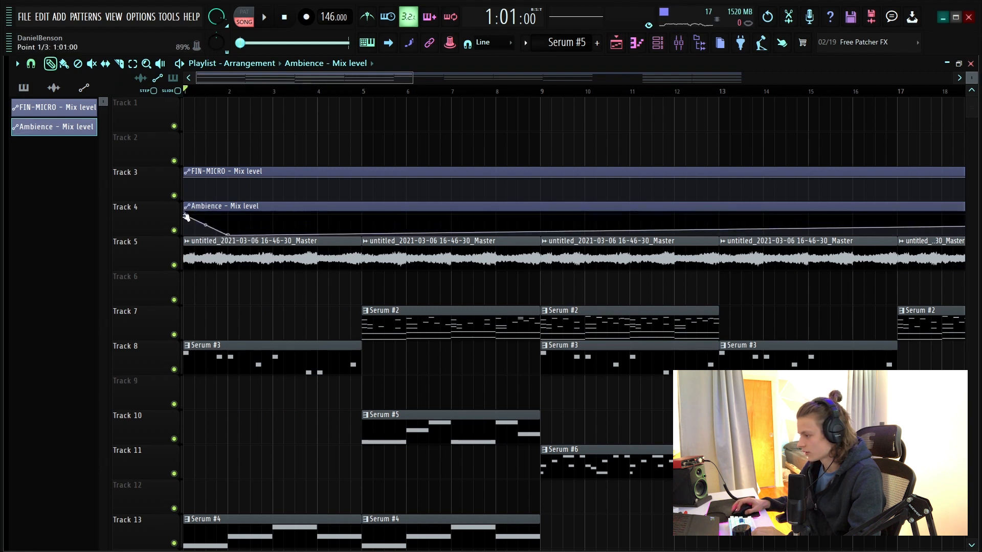
{"action": "right_click", "coordinate": [541, 233]}
{"action": "left_click_drag", "start_coordinate": [541, 232], "coordinate": [497, 241]}
{"action": "right_click", "coordinate": [498, 225]}
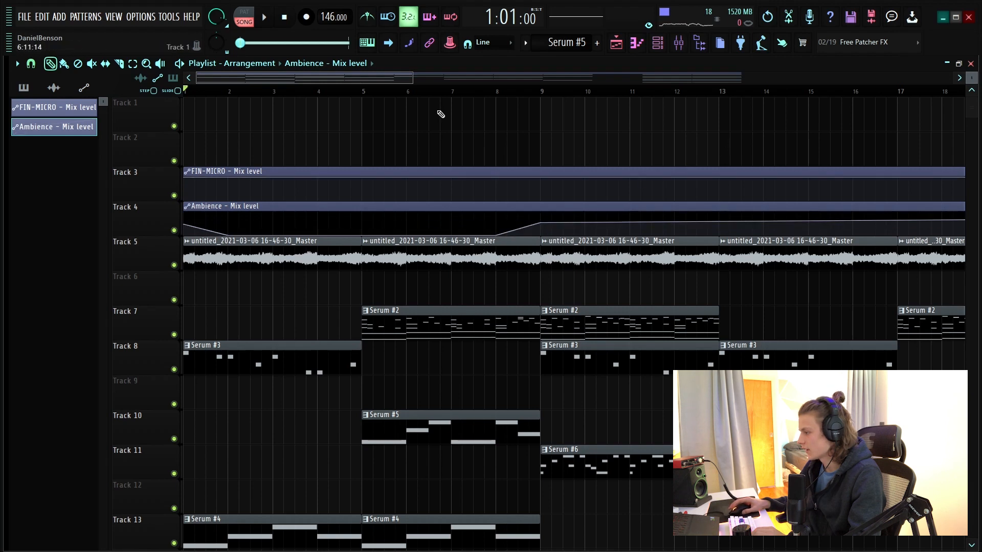
- Add rises to the Ambience mix level automation from bar 28 to 29 and from bar 32 to 33
{"action": "scroll", "coordinate": [478, 95], "scroll_direction": "down", "scroll_amount": 1}
{"action": "scroll", "coordinate": [478, 95], "scroll_direction": "down", "scroll_amount": 4}
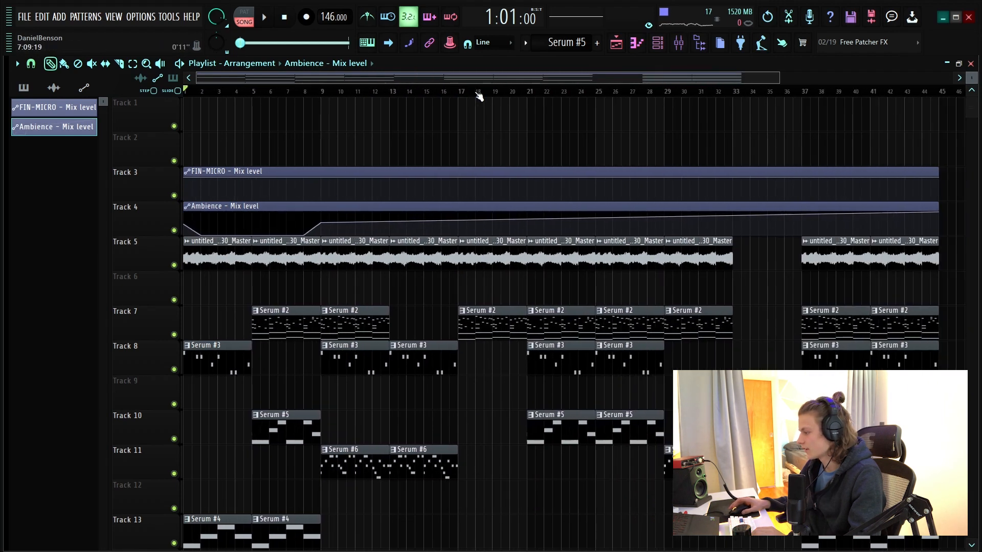
{"action": "right_click", "coordinate": [648, 222]}
{"action": "left_click_drag", "start_coordinate": [647, 222], "coordinate": [650, 227]}
{"action": "right_click", "coordinate": [633, 236]}
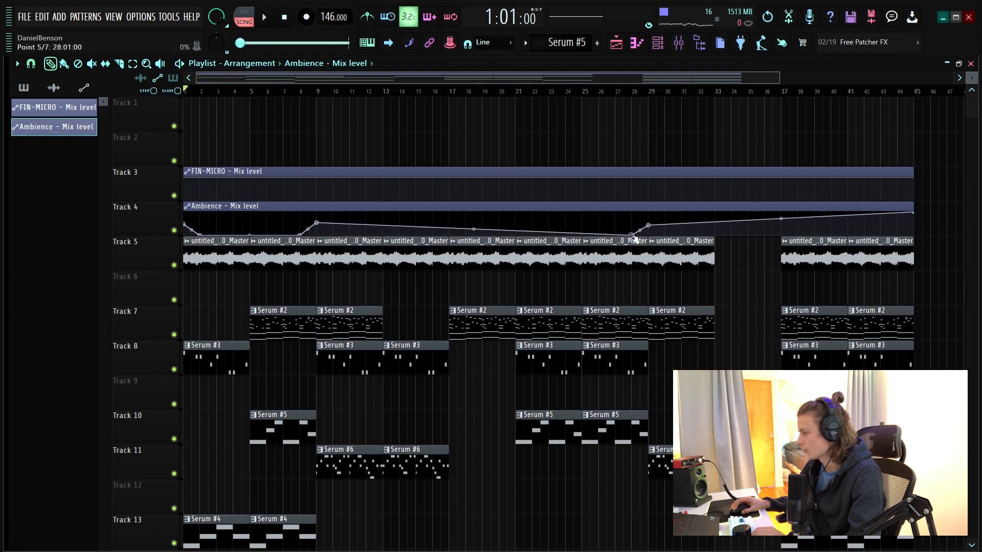
{"action": "right_click", "coordinate": [716, 226]}
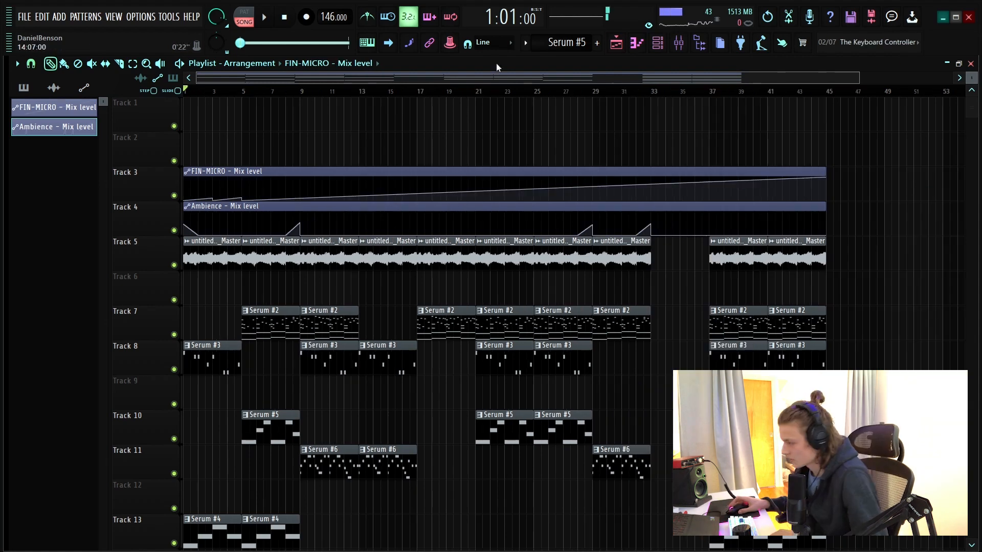
- Enlarge the playlist tracks and trim the FIN-MICRO mix level automation clip to its first four bars
{"action": "left_click_drag", "start_coordinate": [972, 77], "coordinate": [971, 51]}
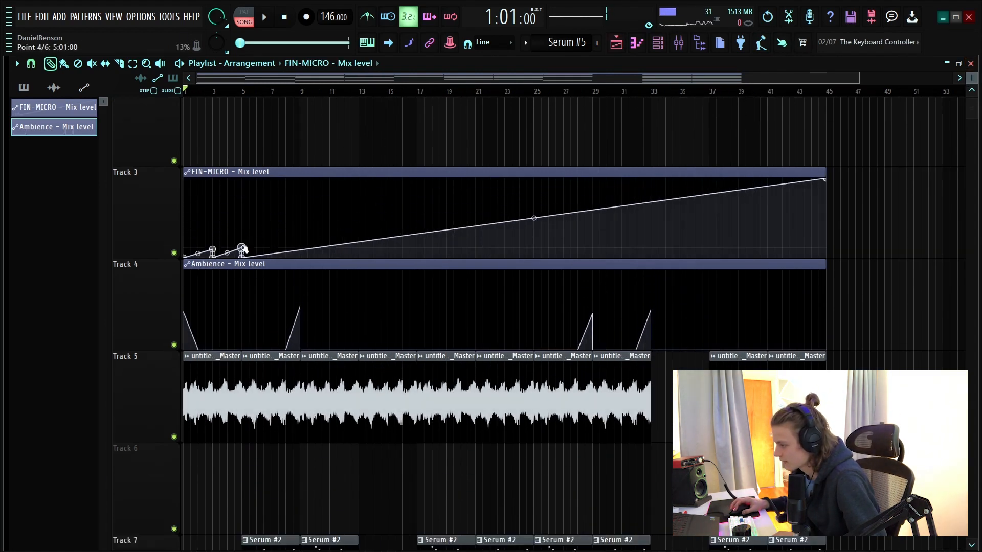
{"action": "scroll", "coordinate": [241, 250], "scroll_direction": "down", "scroll_amount": 8}
{"action": "scroll", "coordinate": [337, 244], "scroll_direction": "up", "scroll_amount": 5}
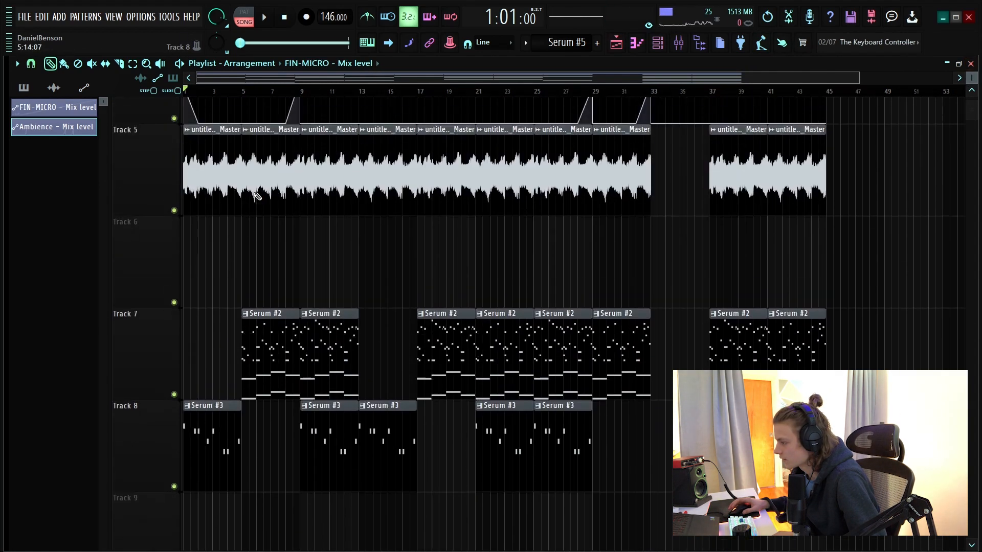
{"action": "scroll", "coordinate": [512, 261], "scroll_direction": "up", "scroll_amount": 2}
{"action": "scroll", "coordinate": [642, 276], "scroll_direction": "down", "scroll_amount": 5}
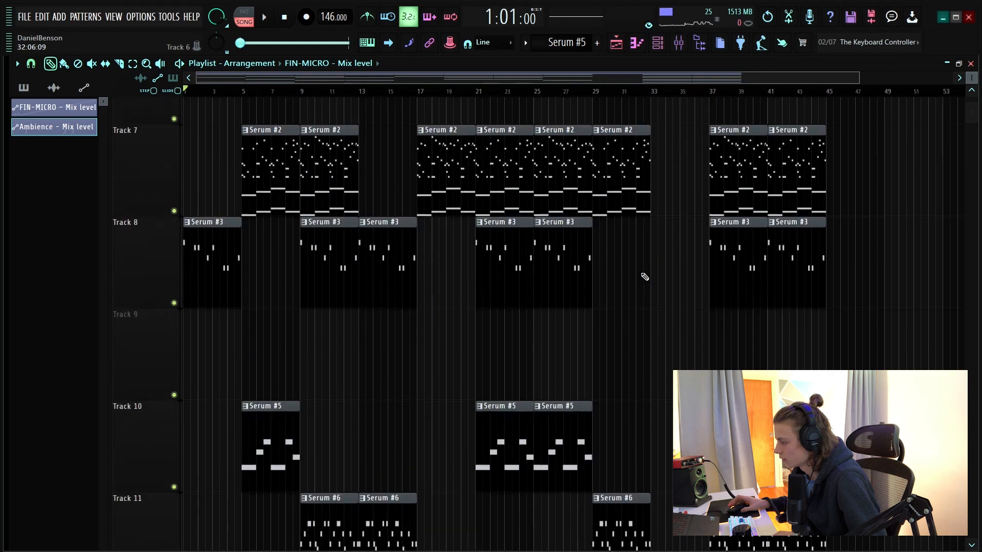
{"action": "scroll", "coordinate": [411, 245], "scroll_direction": "up", "scroll_amount": 3}
{"action": "scroll", "coordinate": [411, 245], "scroll_direction": "up", "scroll_amount": 3}
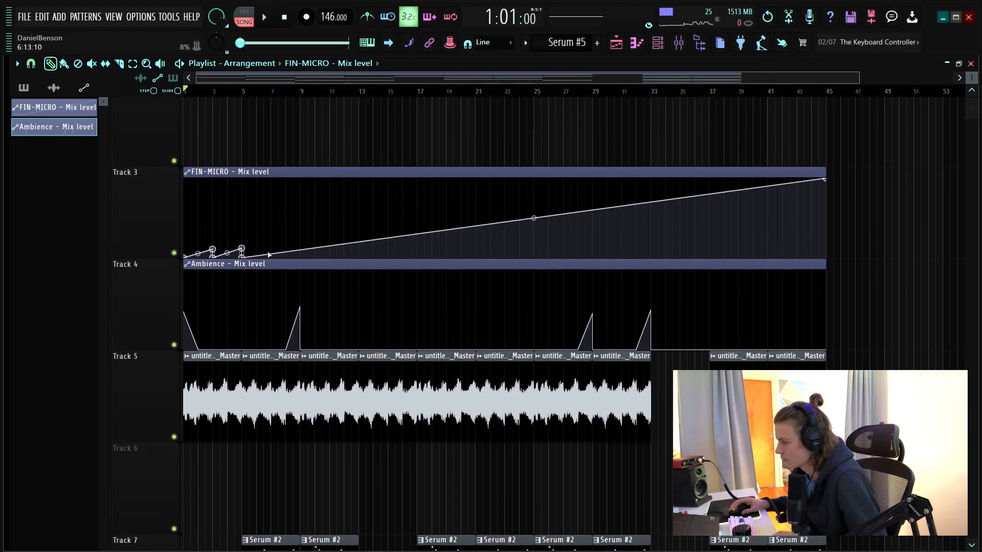
{"action": "left_click_drag", "start_coordinate": [824, 179], "coordinate": [834, 271]}
{"action": "left_click_drag", "start_coordinate": [833, 174], "coordinate": [241, 182]}
- Place copies of the four-bar FIN-MICRO automation clip on Track 3 at bars 13 and 17
{"action": "scroll", "coordinate": [439, 166], "scroll_direction": "down", "scroll_amount": 5}
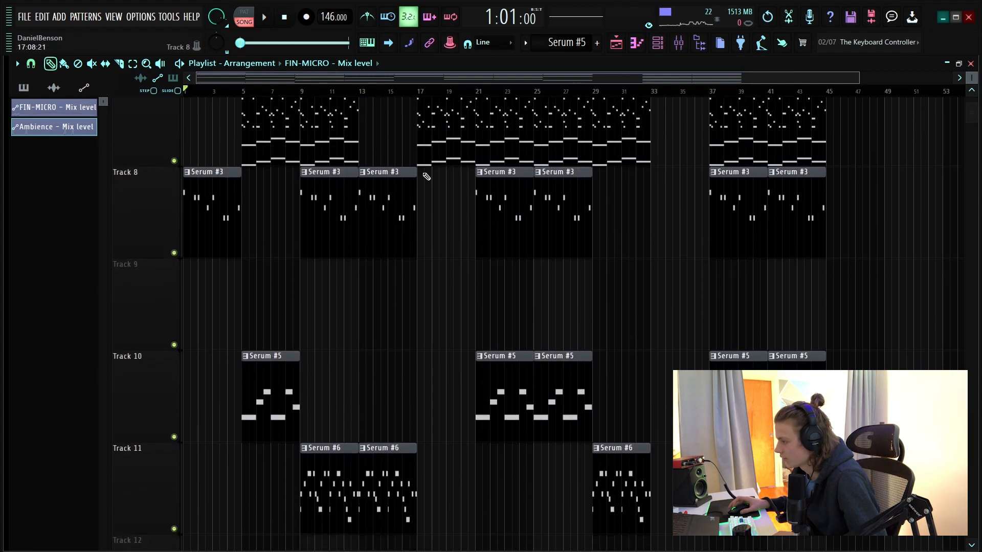
{"action": "scroll", "coordinate": [505, 210], "scroll_direction": "up", "scroll_amount": 3}
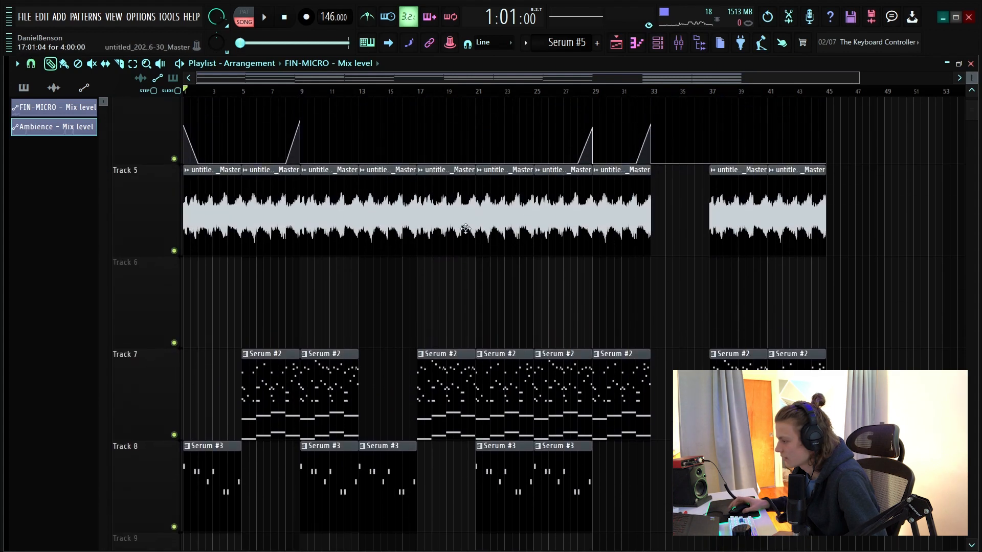
{"action": "scroll", "coordinate": [452, 198], "scroll_direction": "up", "scroll_amount": 3}
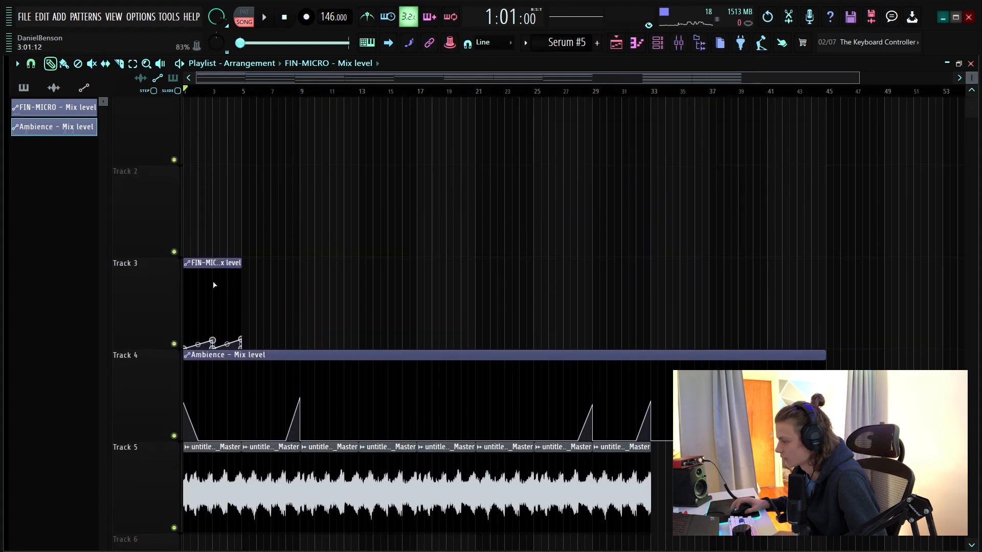
{"action": "left_click", "coordinate": [365, 296]}
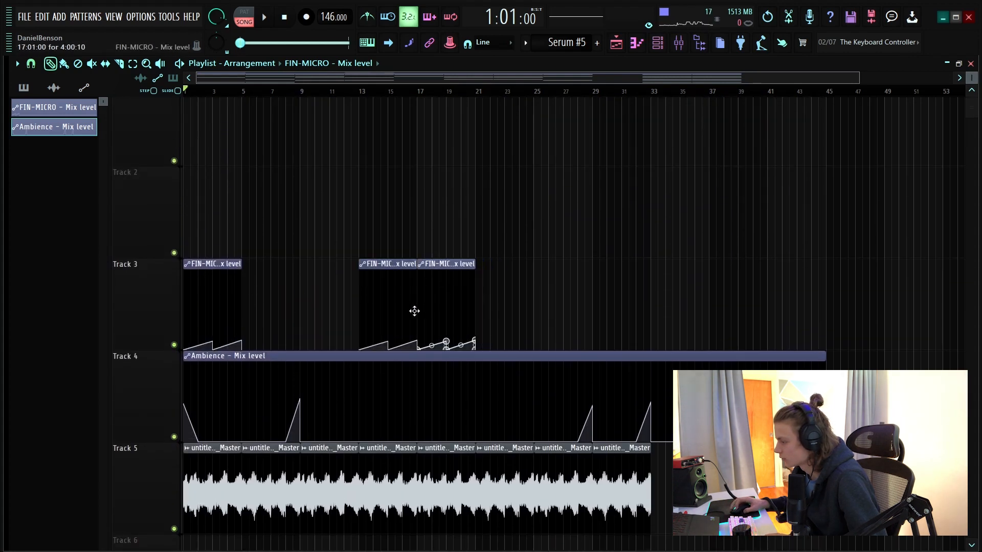
{"action": "left_click", "coordinate": [546, 285]}
{"action": "right_click", "coordinate": [549, 285]}
- Play the arrangement from around bar 12 to check the FIN-MICRO automation against the pattern clips
{"action": "key", "text": "space"}
{"action": "left_click", "coordinate": [348, 91]}
{"action": "scroll", "coordinate": [350, 94], "scroll_direction": "down", "scroll_amount": 1}
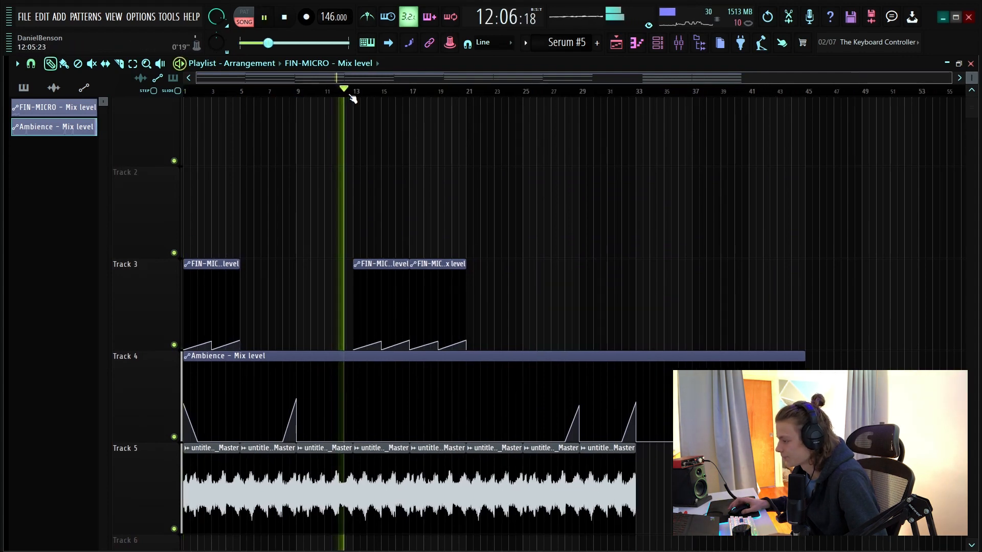
{"action": "scroll", "coordinate": [496, 206], "scroll_direction": "down", "scroll_amount": 6}
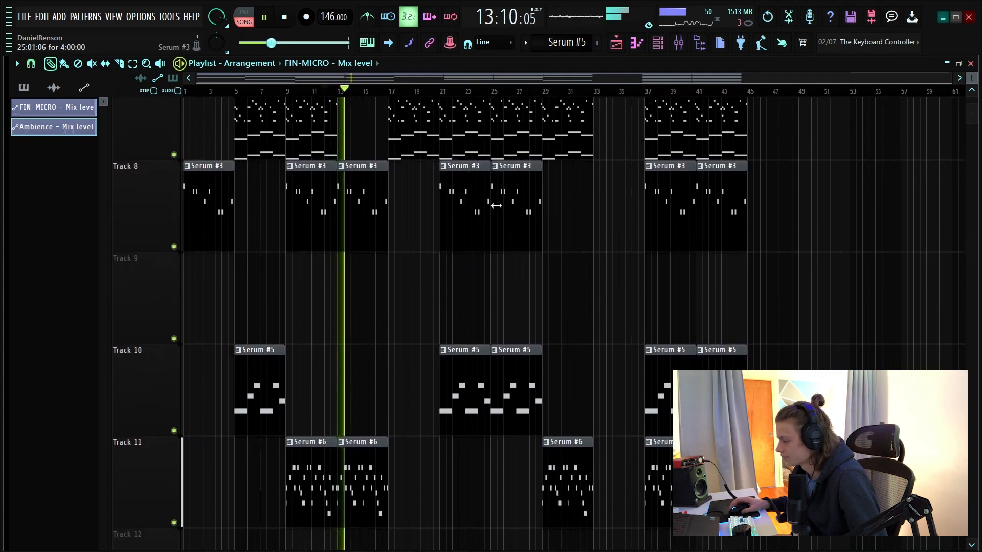
{"action": "scroll", "coordinate": [496, 205], "scroll_direction": "down", "scroll_amount": 1}
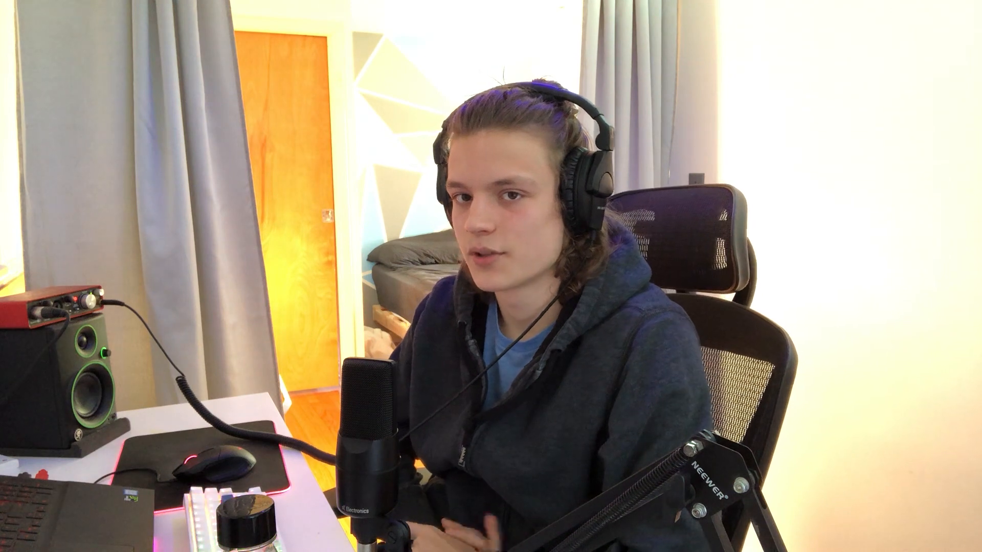